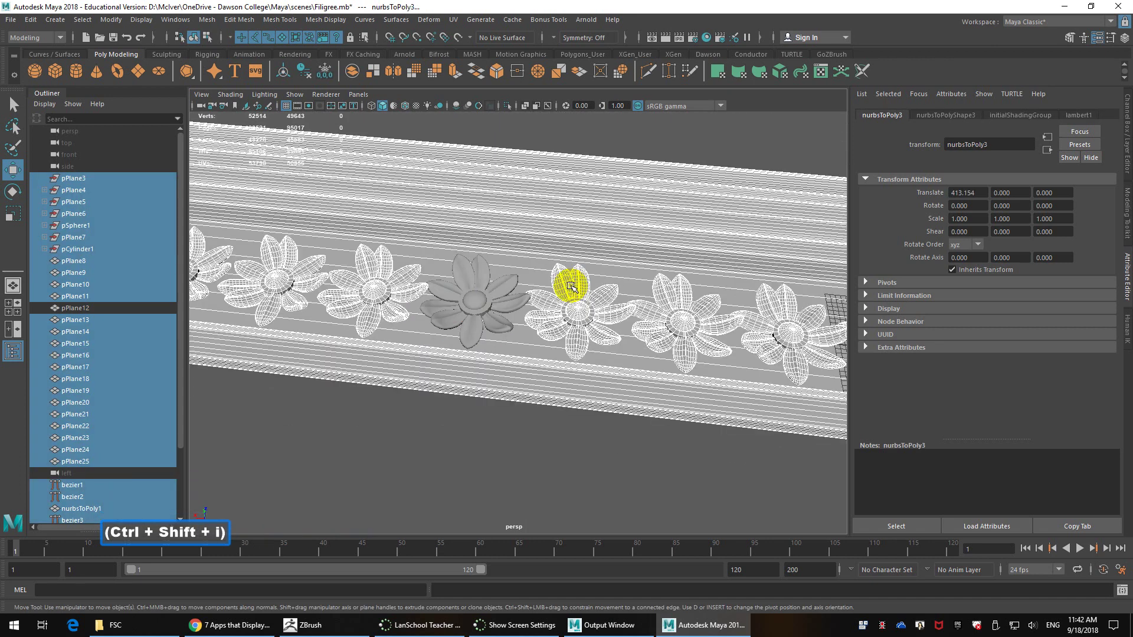
- Try deleting everything except one middle flower of the row, and undo the deletion
key(Delete)
scroll(735, 334, down, 4)
alt+middle_drag(736, 334, 867, 308)
key(ctrl+z)
scroll(511, 331, up, 1)
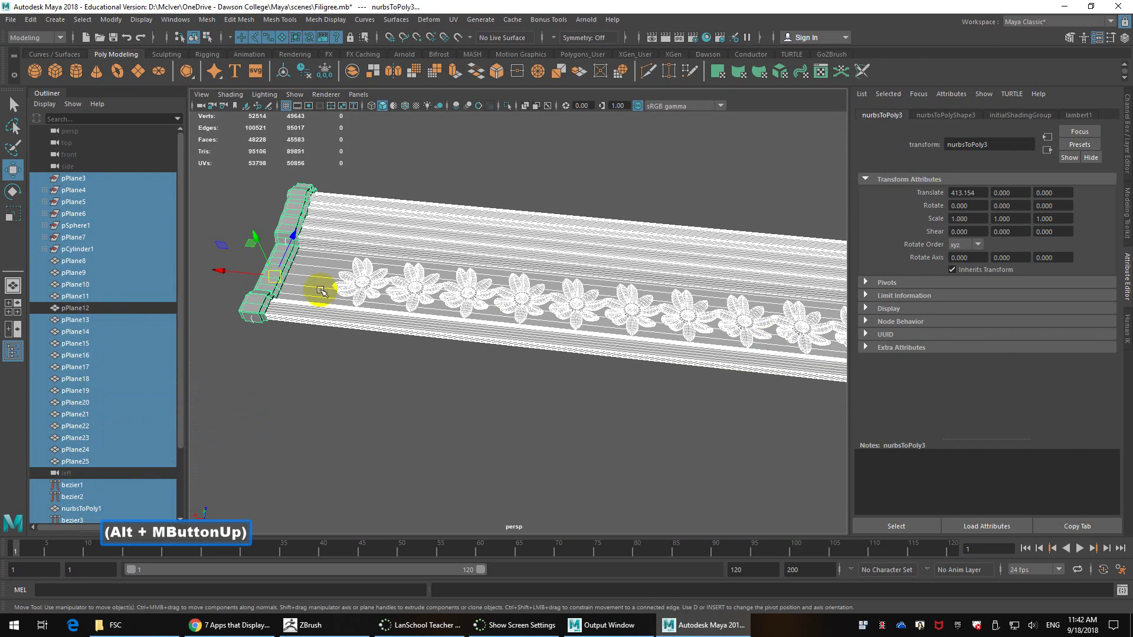
- Try deleting everything except the end flower by inverting the selection, and undo the deletion
click(356, 282)
key(ctrl+shift+i)
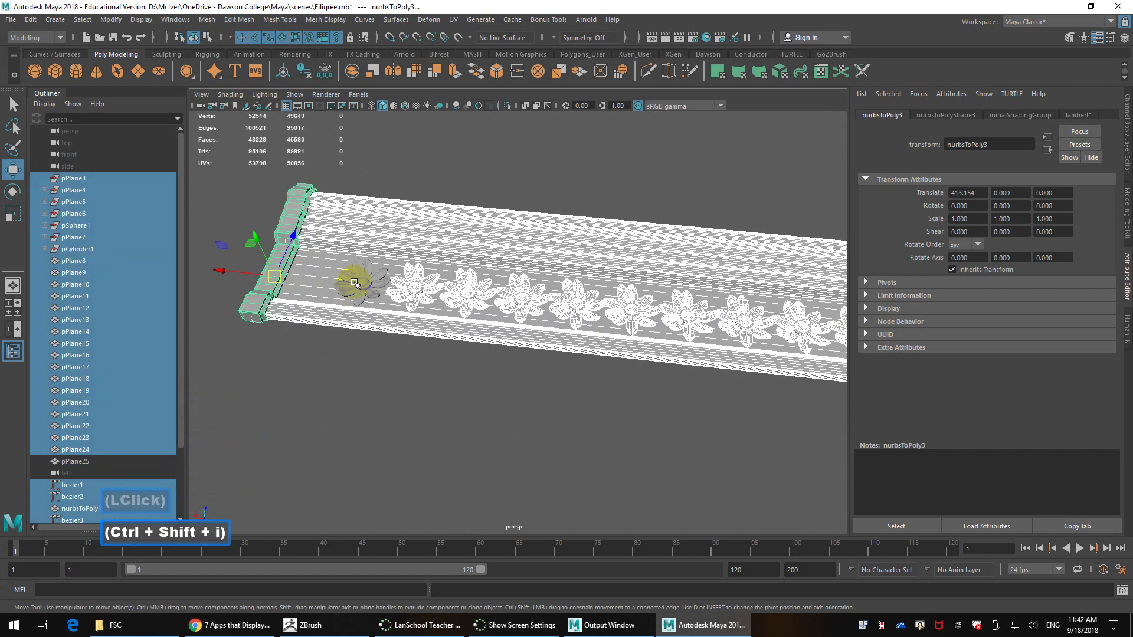
key(Delete)
key(ctrl+z)
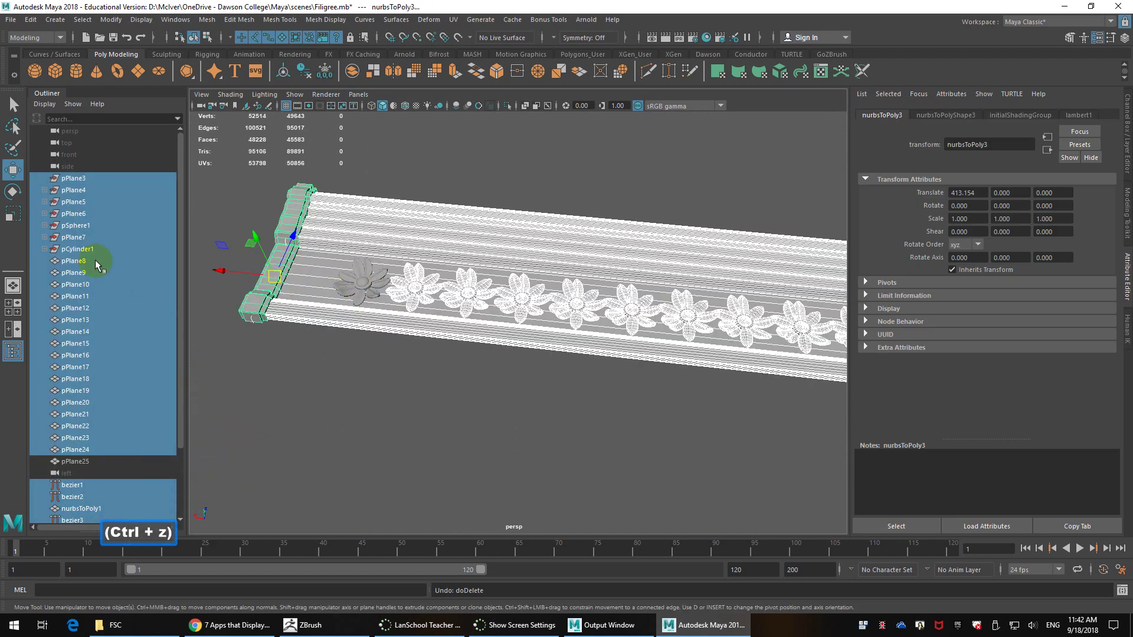
- Select the end flower pPlane25 and move it above pPlane3 in the object list
click(361, 276)
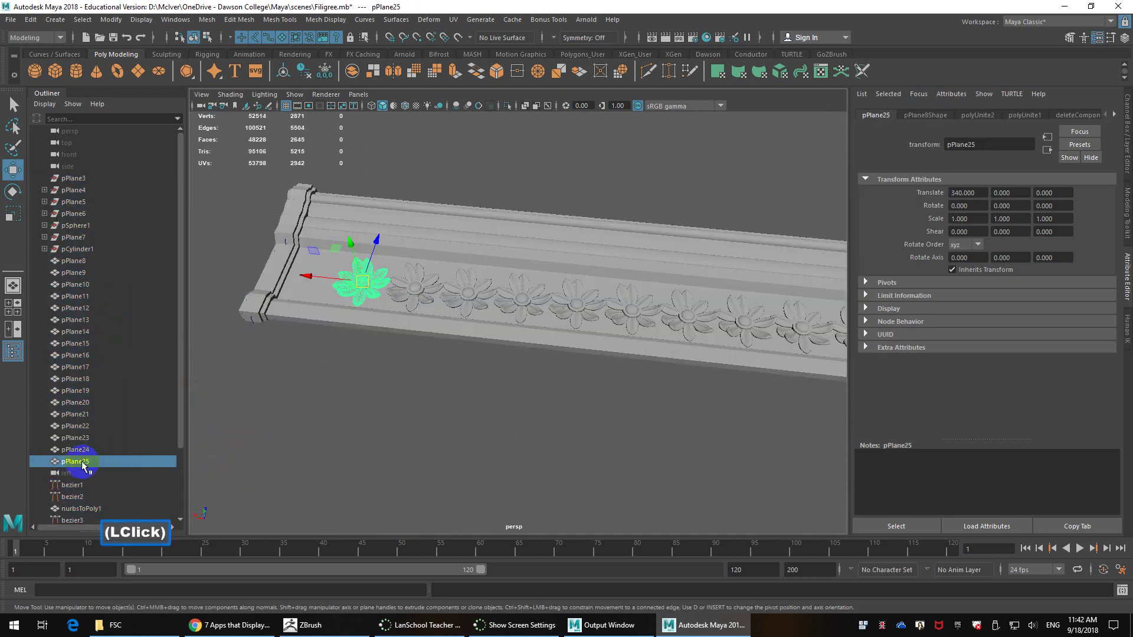
middle_drag(82, 467, 81, 174)
scroll(357, 277, down, 2)
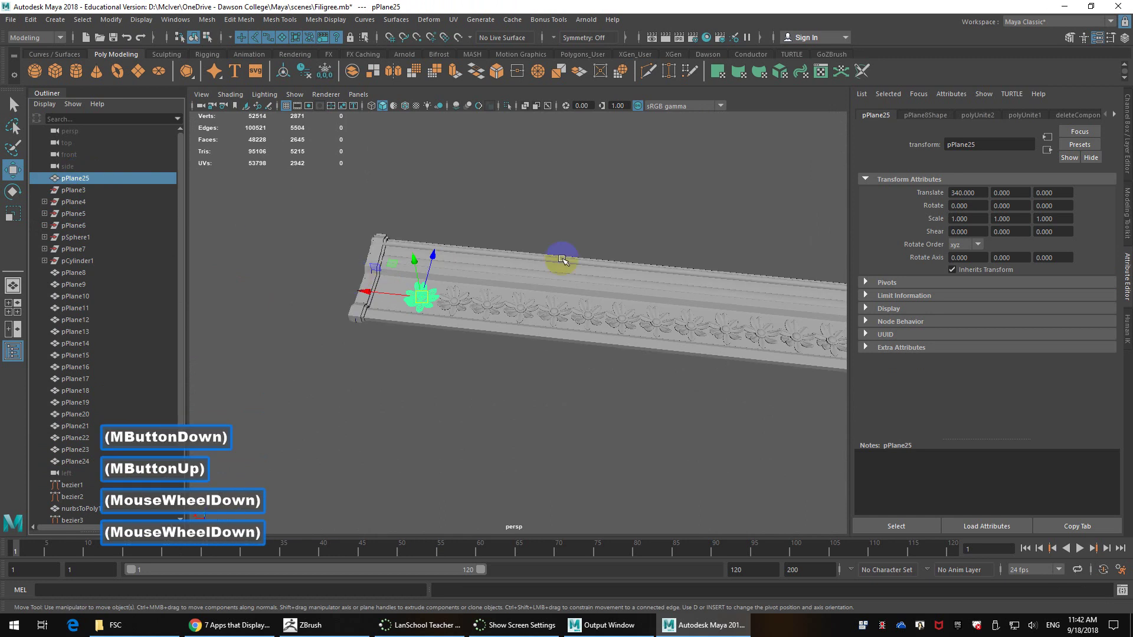
- Try deleting every object except pPlane25, and undo the deletion
key(ctrl+shift+i)
key(Delete)
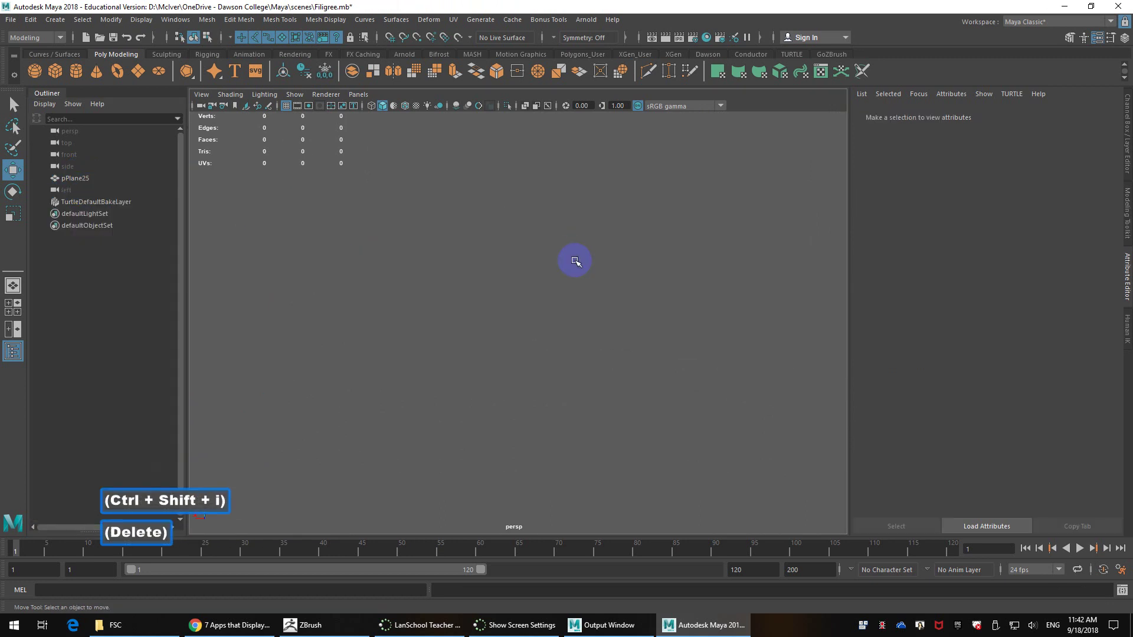
key(ctrl+z)
- Select only the end flower, pPlane25, and send it to ZBrush with GoZ
click(412, 294)
scroll(502, 334, up, 2)
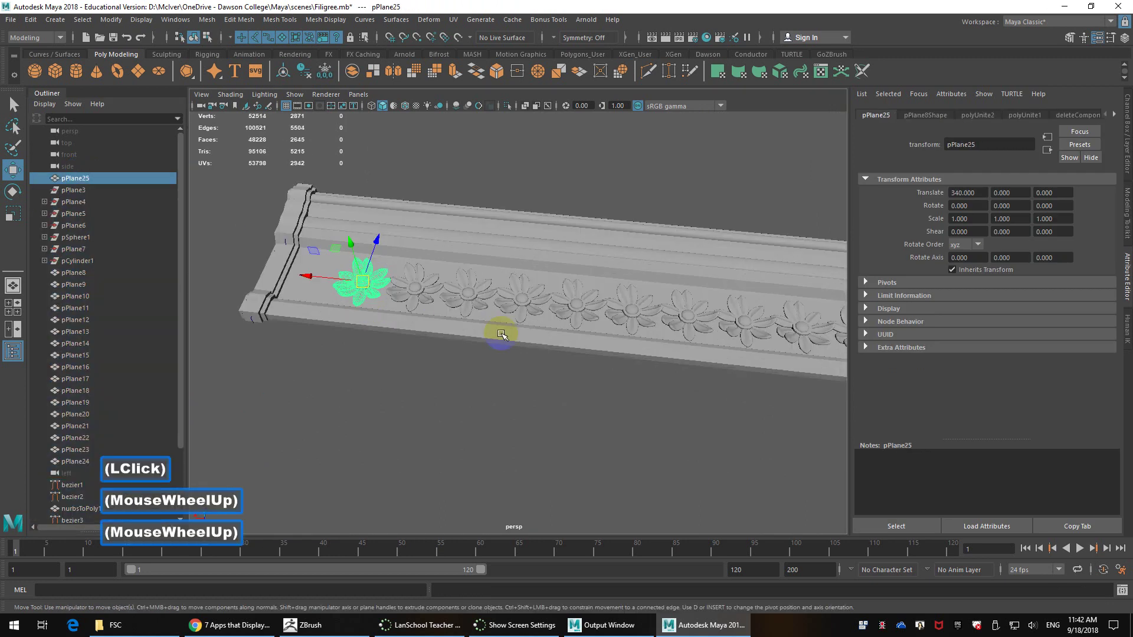
alt+scroll(727, 360, up, 3)
alt+middle_drag(502, 334, 532, 344)
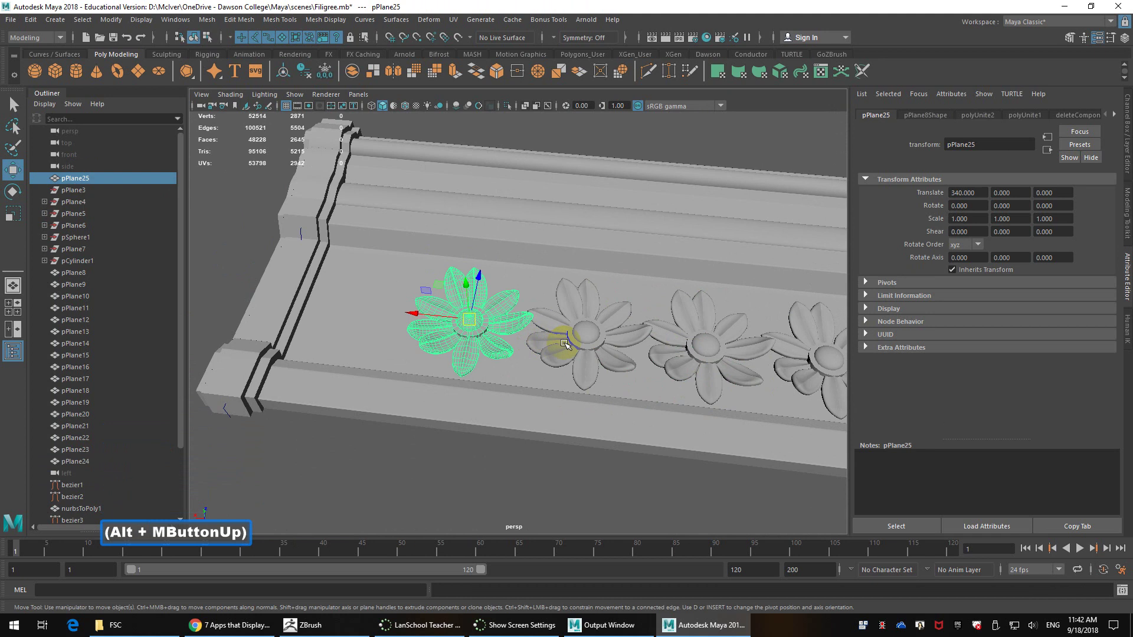
alt+drag(564, 343, 561, 381)
alt+middle_drag(561, 380, 562, 377)
alt+drag(562, 377, 576, 338)
alt+middle_drag(576, 337, 582, 354)
alt+drag(582, 354, 649, 341)
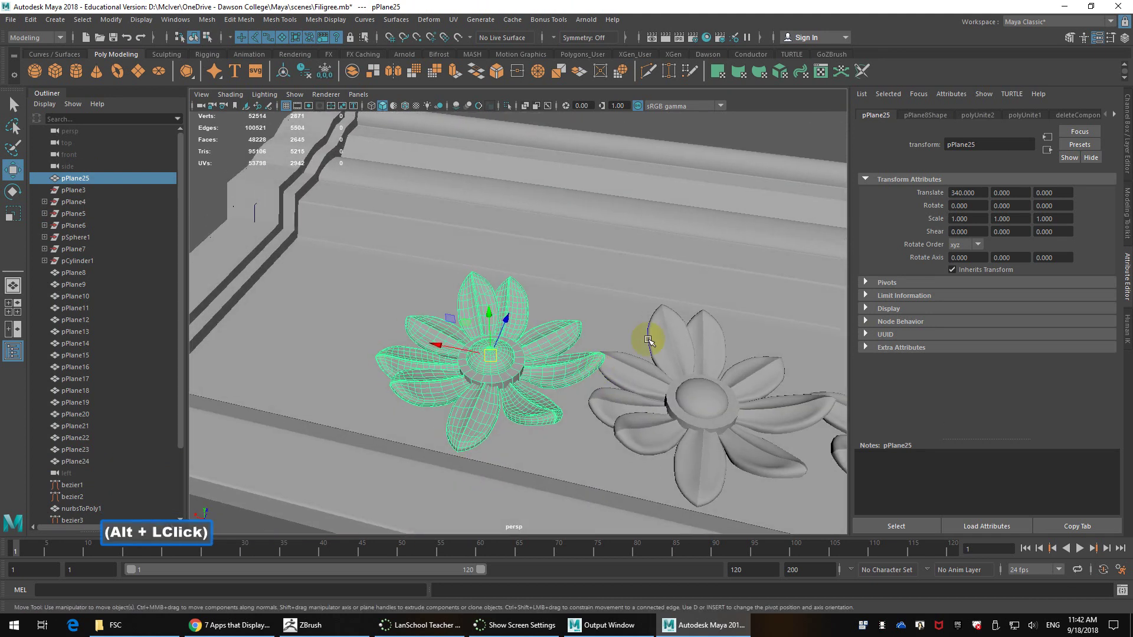
click(831, 55)
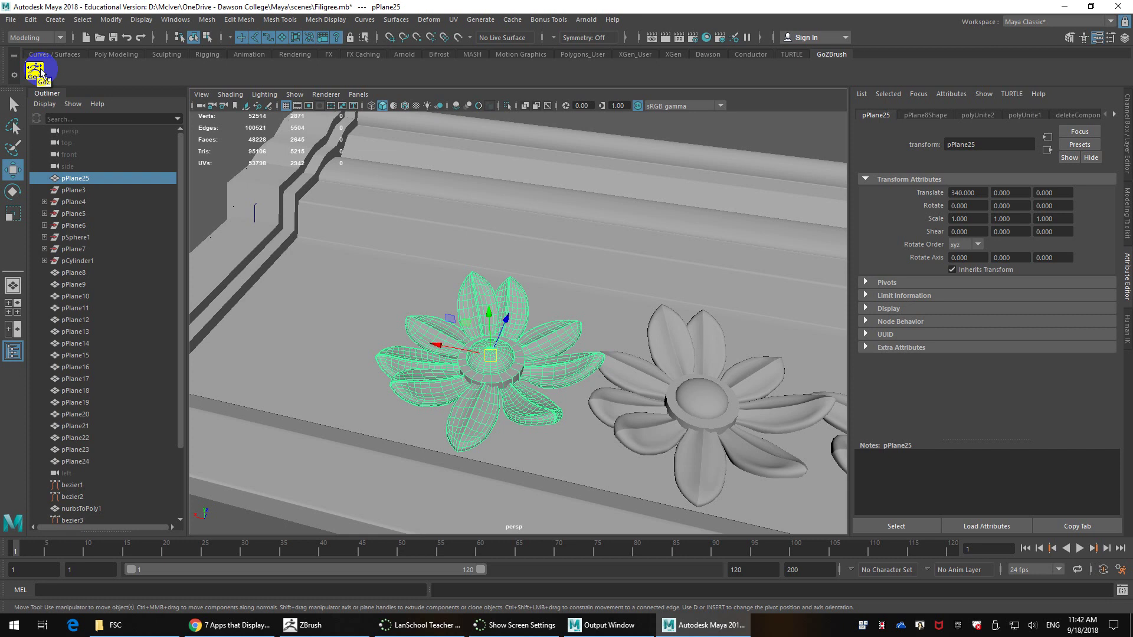
click(39, 70)
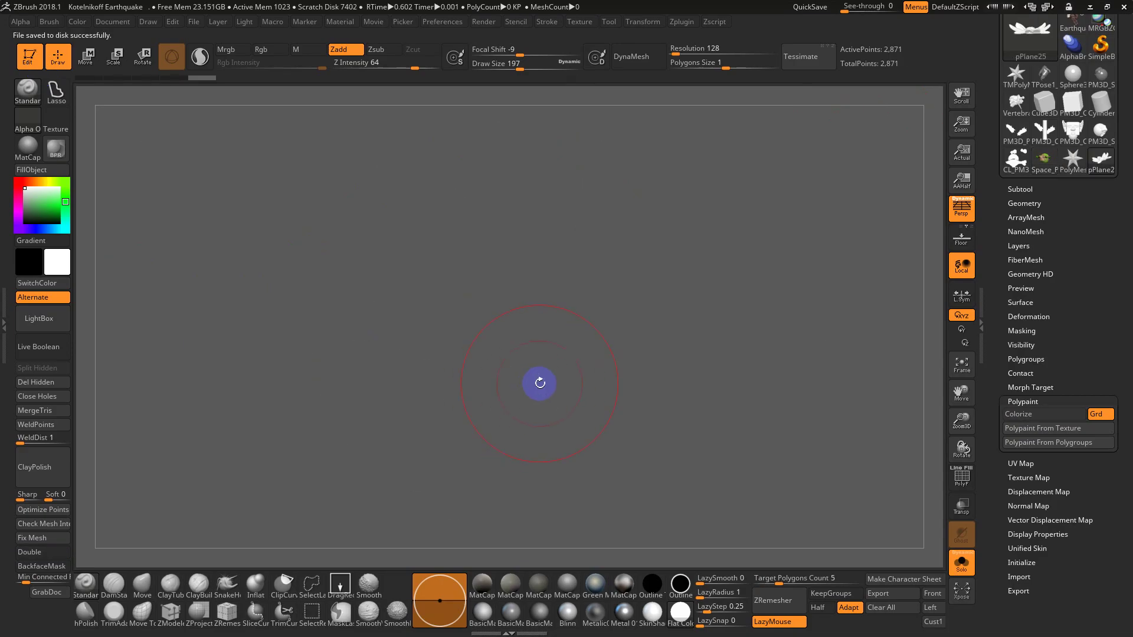
- Bring the imported flower into the canvas and apply a shaded MatCap material to it
key(f)
scroll(595, 396, down, 3)
drag(554, 220, 604, 307)
key(f)
drag(820, 384, 792, 547)
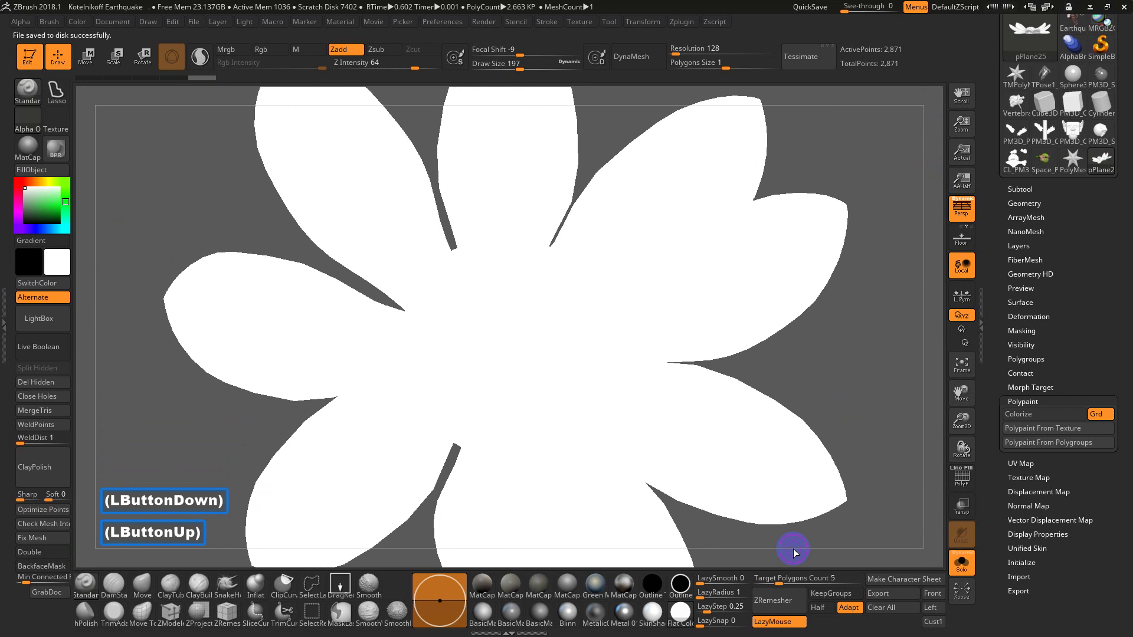
click(624, 585)
key(f)
mouse_move(837, 376)
alt+mouse_down()
mouse_move(809, 374)
mouse_move(800, 353)
alt+mouse_up()
click(789, 369)
- Try subdividing the flower mesh, and undo the subdivision
key(ctrl+d)
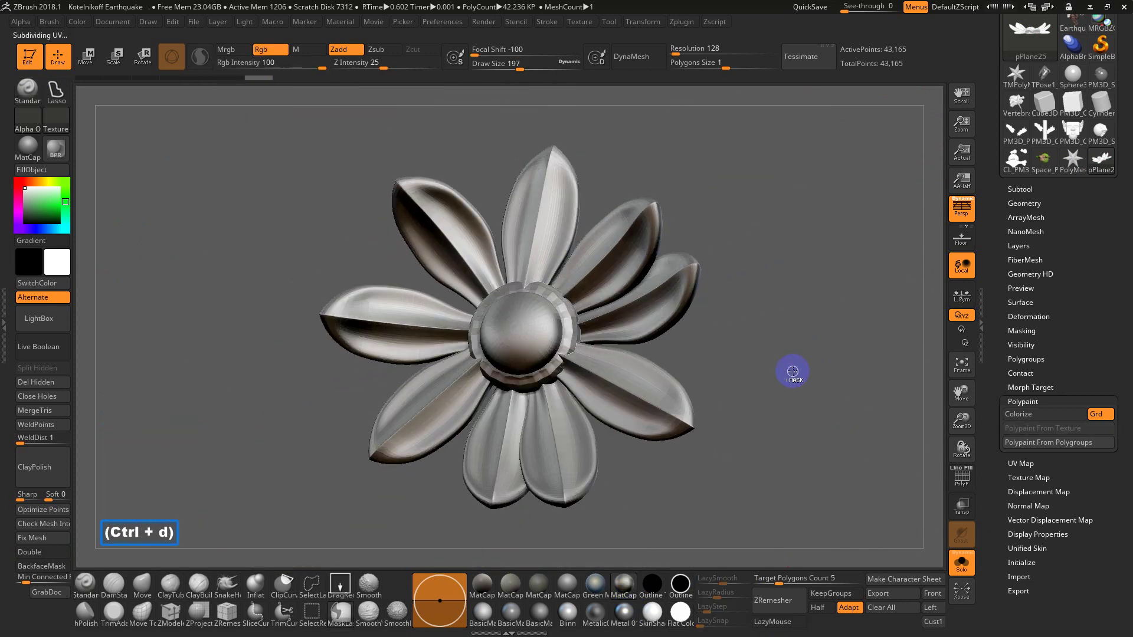
drag(791, 370, 770, 358)
key(ctrl+z)
- Set the pivot point from the whole visible flower mesh
key(alt)
shift+click(785, 371)
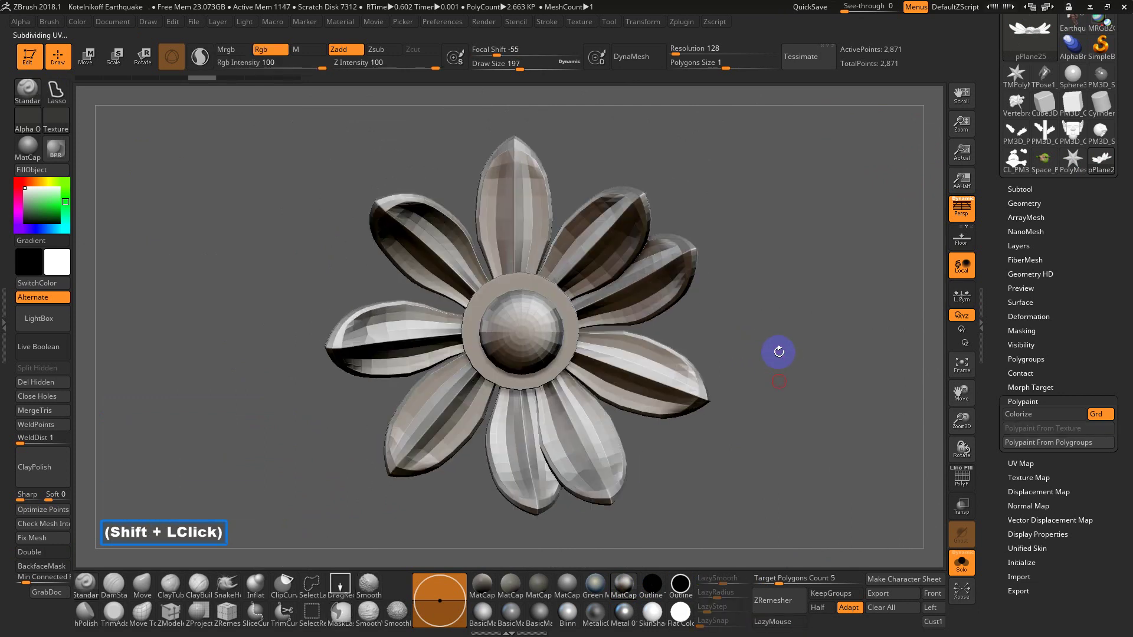
mouse_move(792, 235)
mouse_down()
mouse_move(775, 266)
mouse_move(787, 245)
mouse_up()
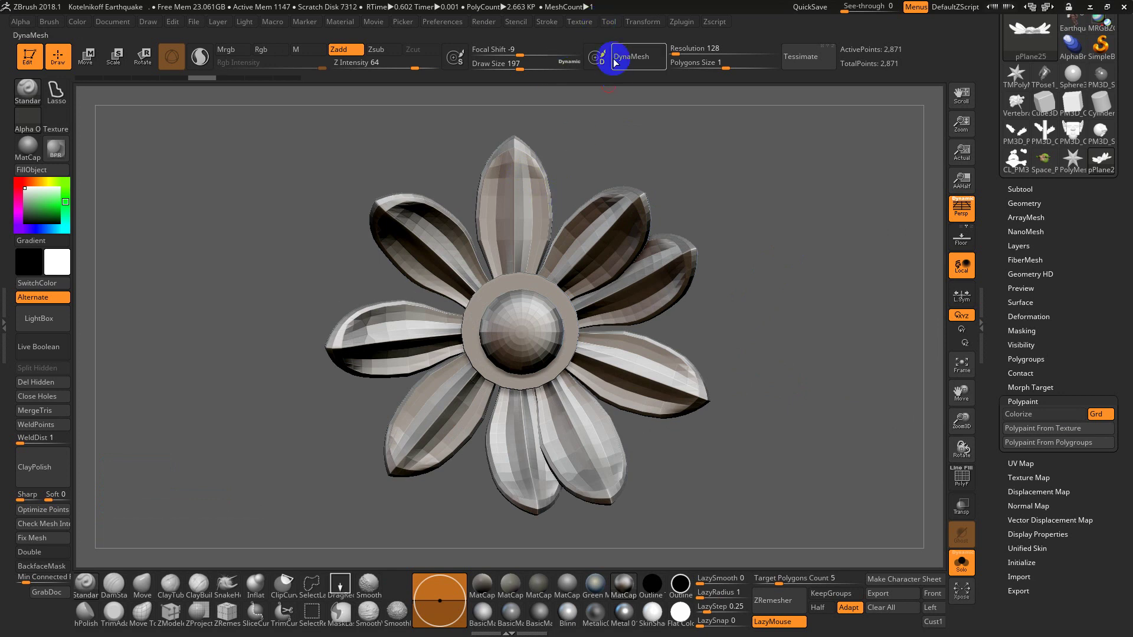
click(633, 22)
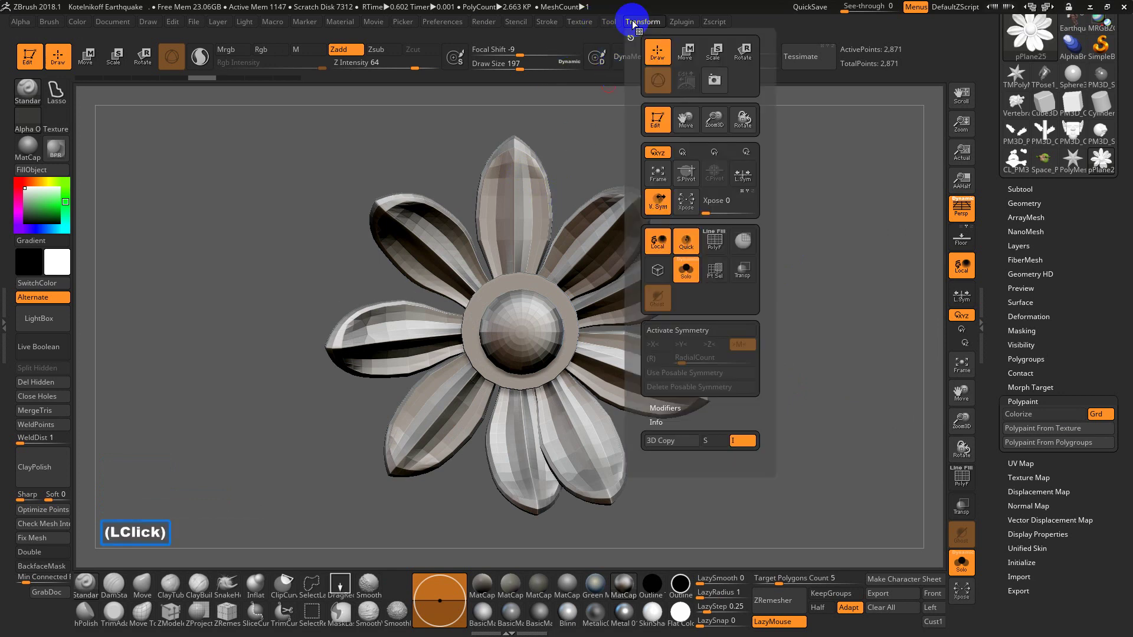
click(683, 172)
drag(731, 307, 742, 392)
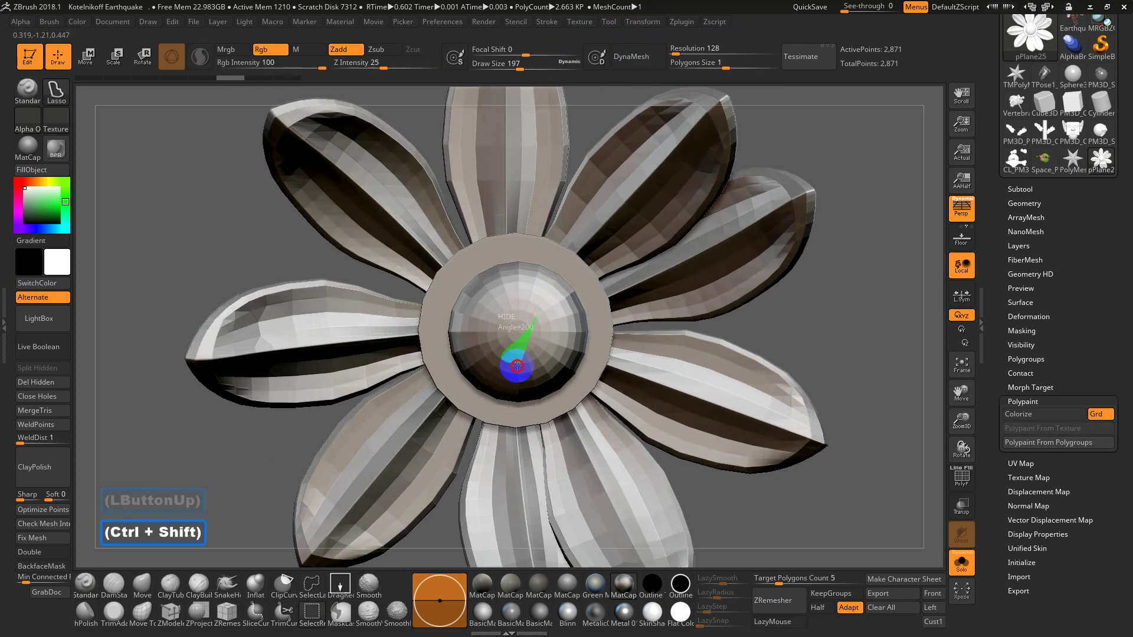
- Try changing the visibility of parts of the flower's central dome, and undo the changes
ctrl+shift+click(534, 326)
key(ctrl+z)
mouse_move(538, 331)
ctrl+shift+mouse_down()
mouse_move(498, 299)
mouse_move(519, 349)
mouse_move(546, 319)
mouse_move(497, 314)
mouse_move(536, 334)
ctrl+shift+mouse_up()
key(ctrl+z)
- Hide the petals and surrounding geometry so that only the round central part of the flower remains visible
mouse_move(676, 306)
mouse_down()
mouse_move(586, 334)
mouse_move(617, 335)
mouse_move(576, 339)
mouse_move(592, 334)
mouse_move(604, 425)
mouse_up()
mouse_move(524, 353)
ctrl+alt+shift+mouse_down()
mouse_move(468, 373)
mouse_move(513, 384)
ctrl+alt+shift+mouse_up()
mouse_move(550, 309)
ctrl+alt+shift+mouse_down()
mouse_move(486, 266)
mouse_move(465, 300)
ctrl+alt+shift+mouse_up()
ctrl+alt+shift+drag(476, 279, 468, 339)
mouse_move(581, 281)
mouse_down()
mouse_move(671, 281)
mouse_move(595, 279)
mouse_up()
- Set the pivot point from the isolated central part, and unhide the whole flower
click(644, 24)
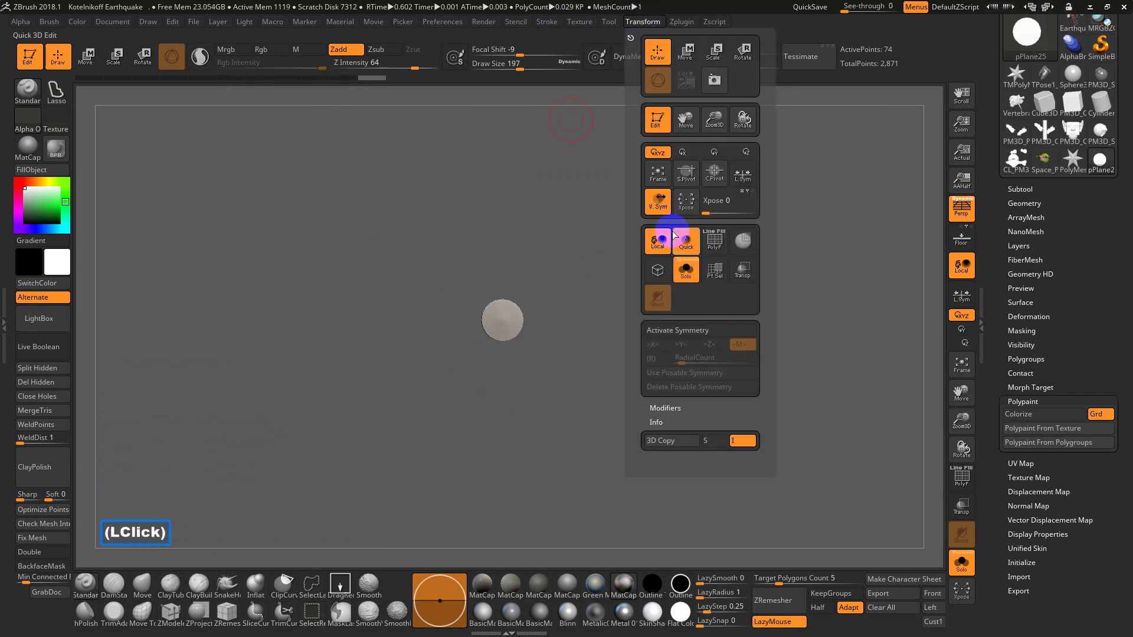
click(686, 172)
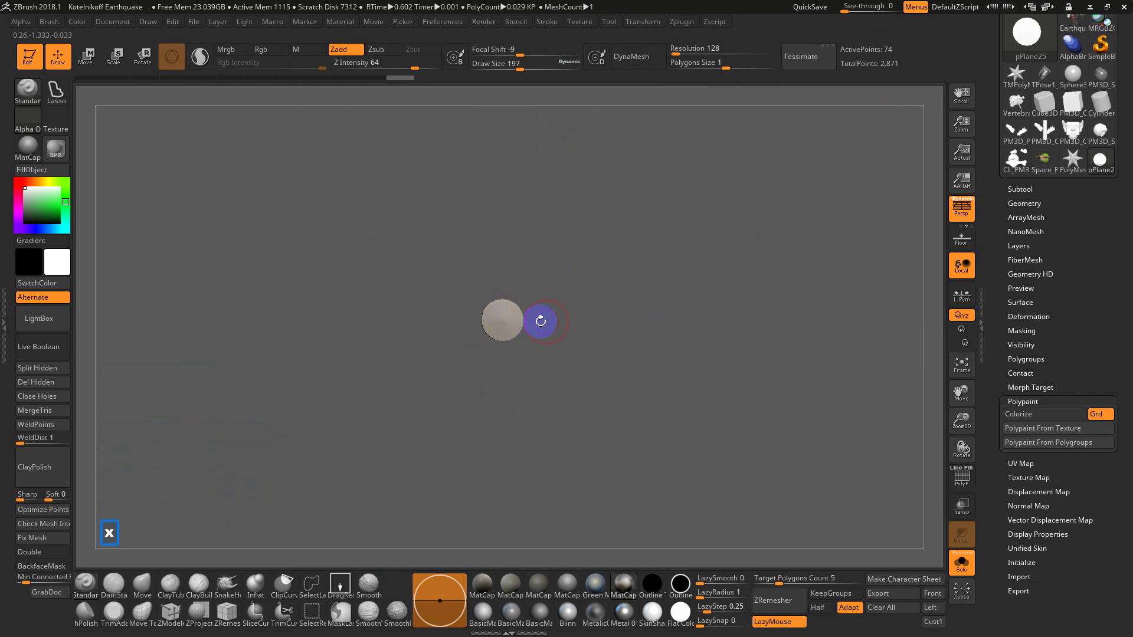
shift+click(506, 321)
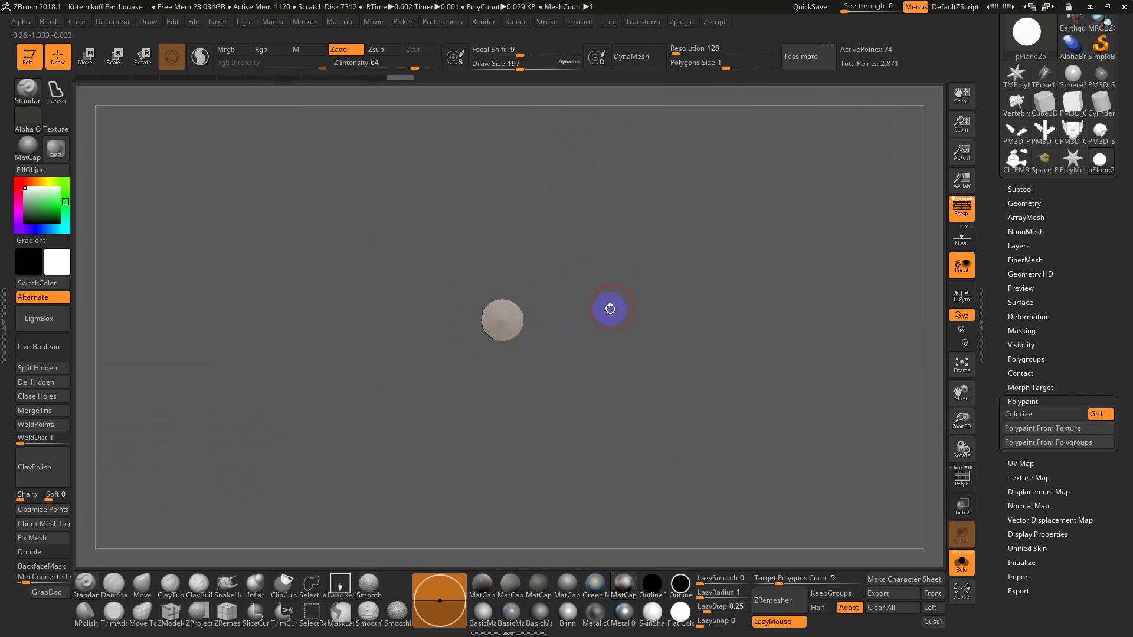
ctrl+shift+click(636, 300)
key(f)
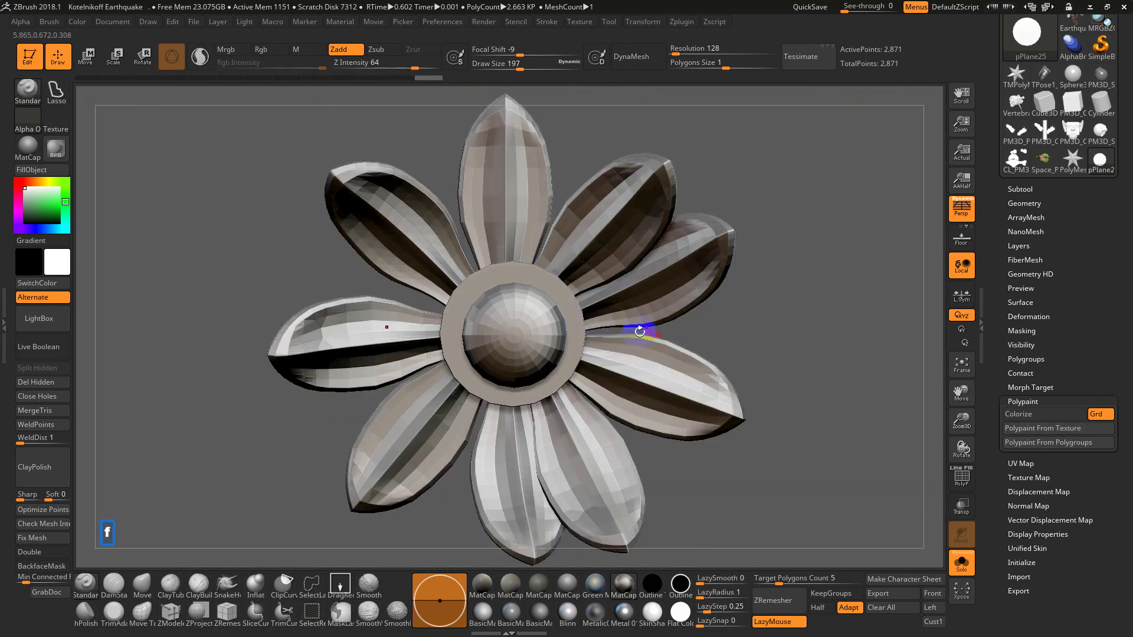
- Try a sculpting stroke on the flower's upper-right petal with an enlarged Standard brush, and undo it
alt+drag(723, 342, 714, 313)
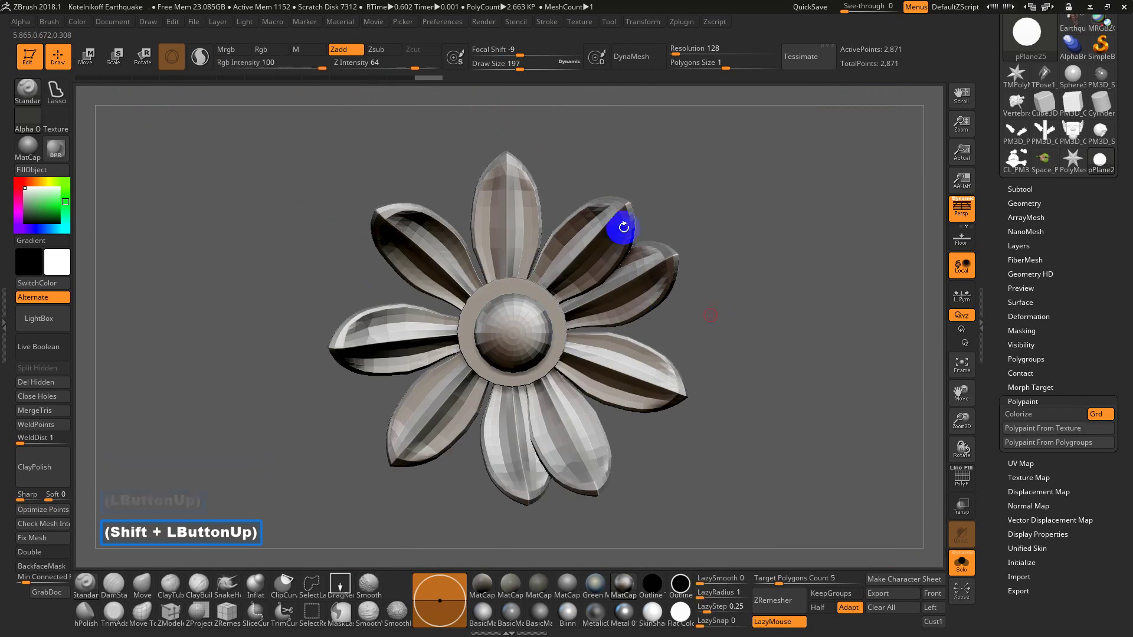
drag(714, 263, 708, 208)
key(s)
mouse_move(598, 241)
mouse_down()
mouse_move(609, 222)
mouse_move(572, 247)
mouse_move(577, 258)
mouse_move(582, 240)
mouse_up()
key(ctrl+z)
key(ctrl+z)
drag(759, 324, 719, 288)
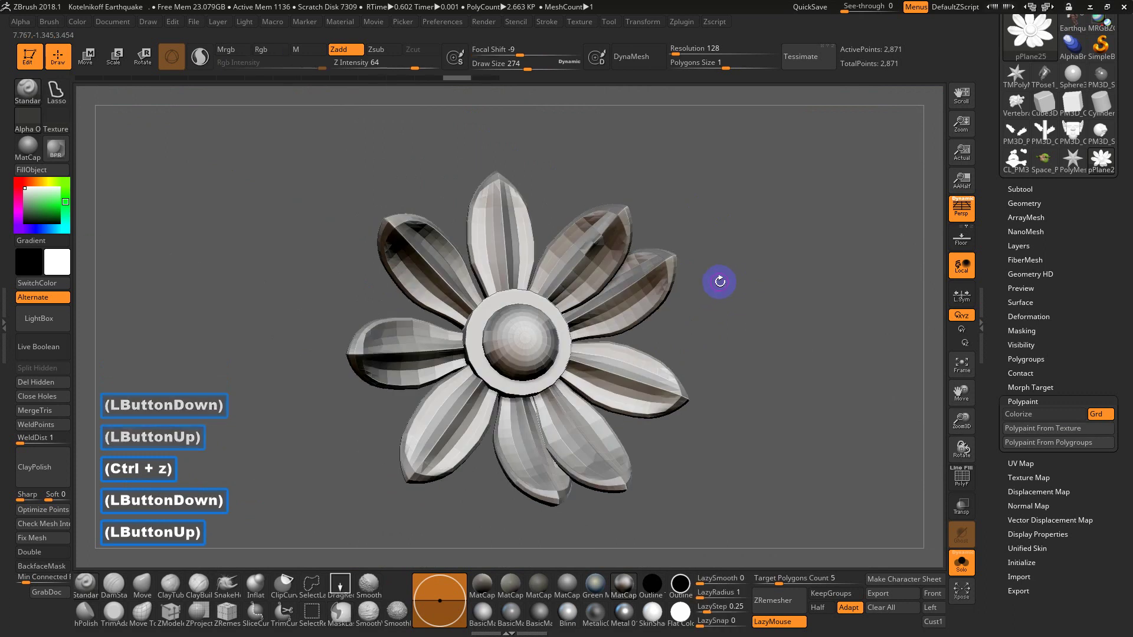
shift+click(717, 281)
key(ctrl+z)
- Switch to the Move brush and set its draw size to 1000
mouse_move(734, 250)
mouse_down()
mouse_move(718, 258)
mouse_move(730, 264)
mouse_move(698, 255)
mouse_move(711, 266)
mouse_up()
key(s)
click(706, 259)
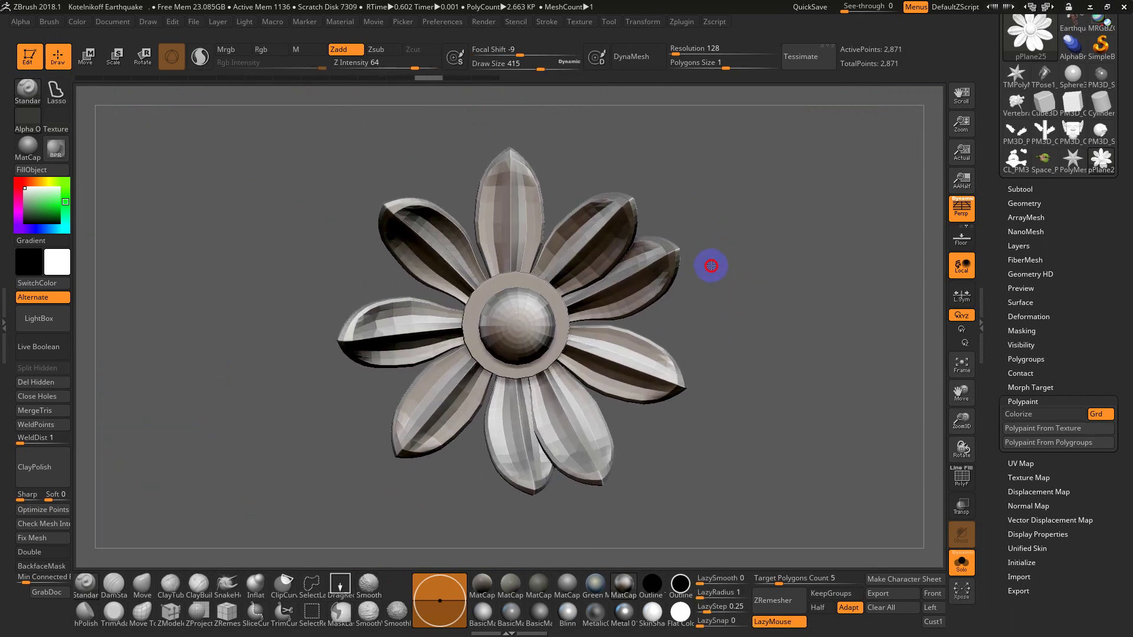
click(142, 586)
key(s)
click(545, 244)
key(s)
click(634, 228)
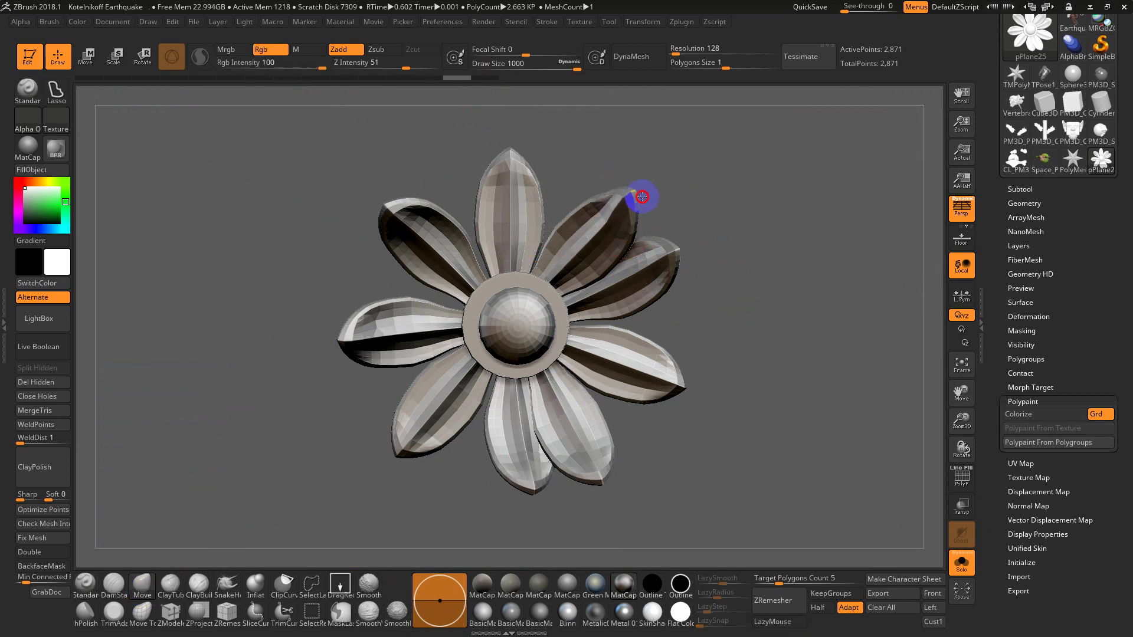
key(d)
click(524, 211)
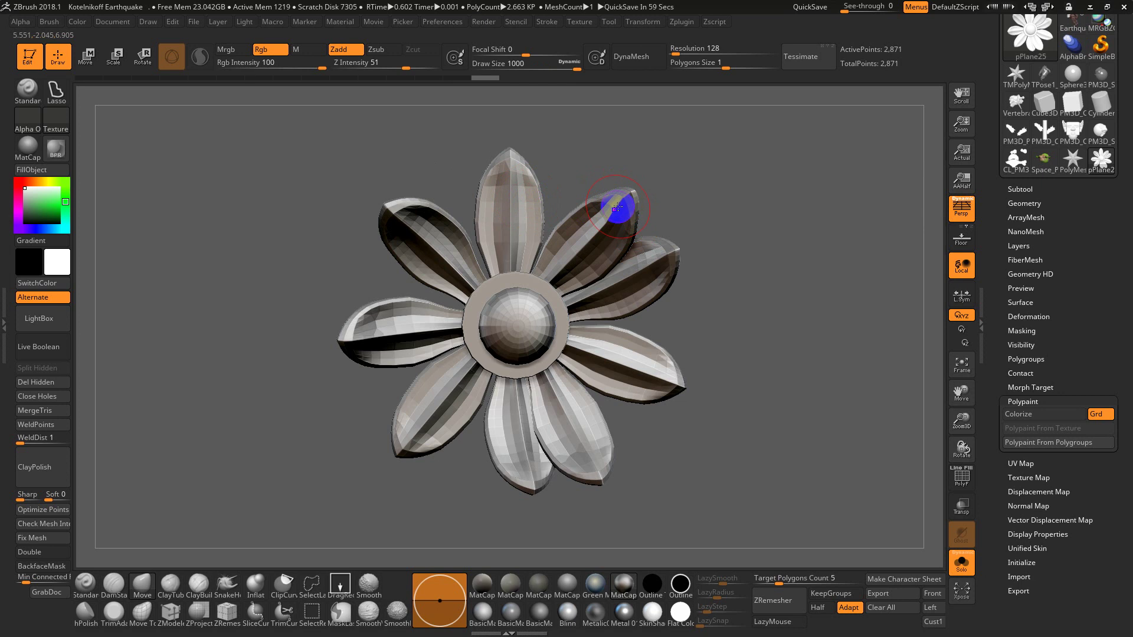
- Raise the maximum brush size and the dynamic brush scale in the drawing preferences
key(s)
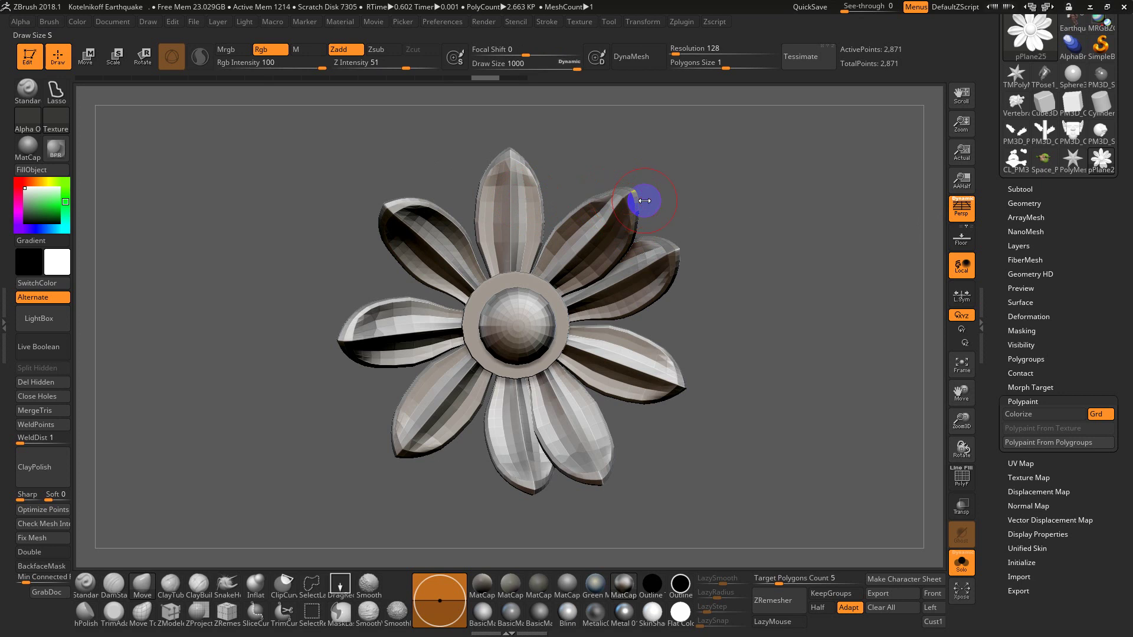
key(s)
click(590, 201)
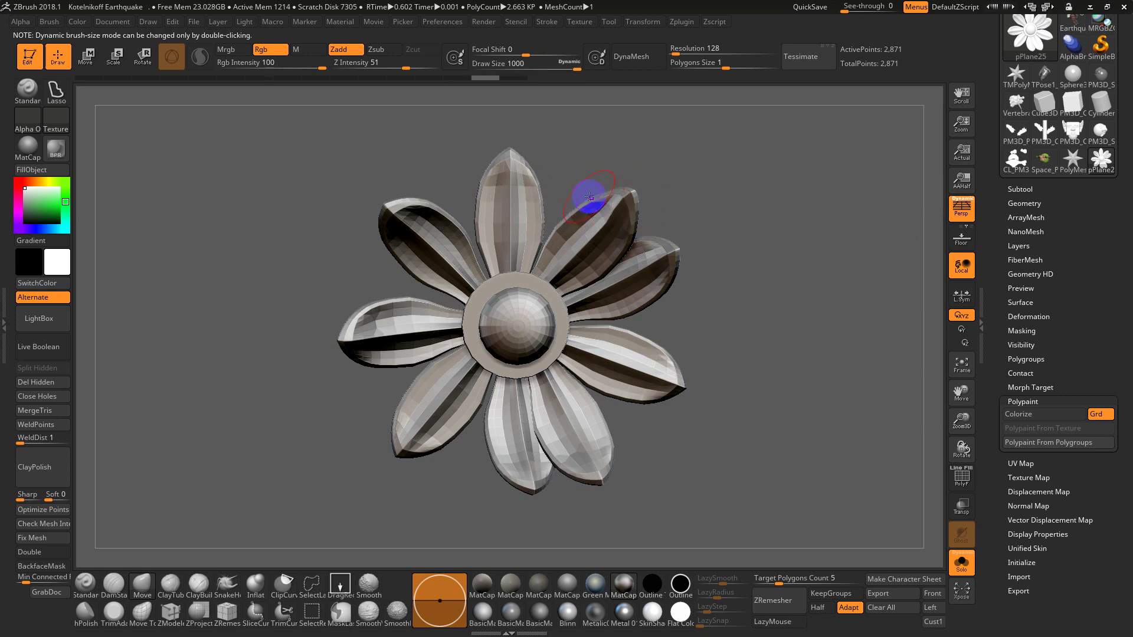
key(s)
click(601, 206)
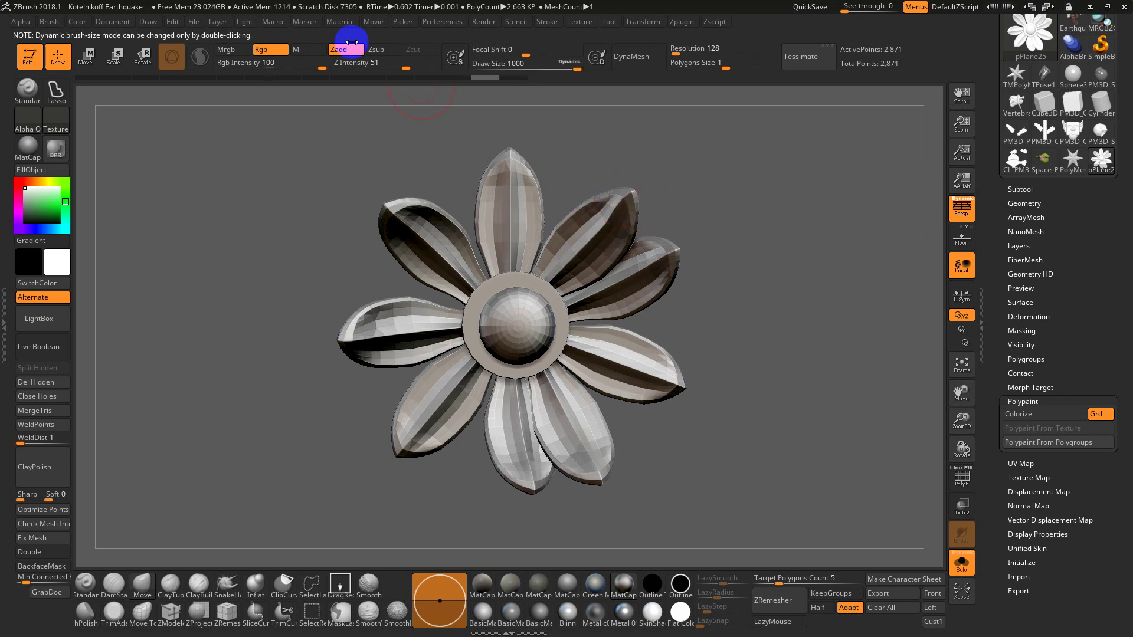
click(442, 23)
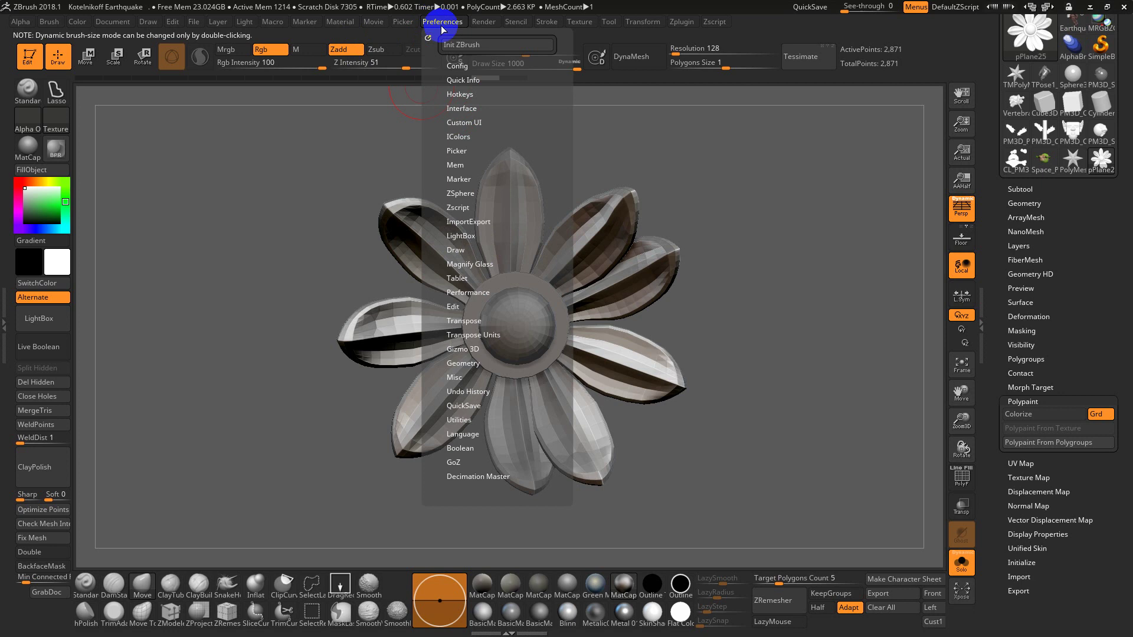
click(458, 252)
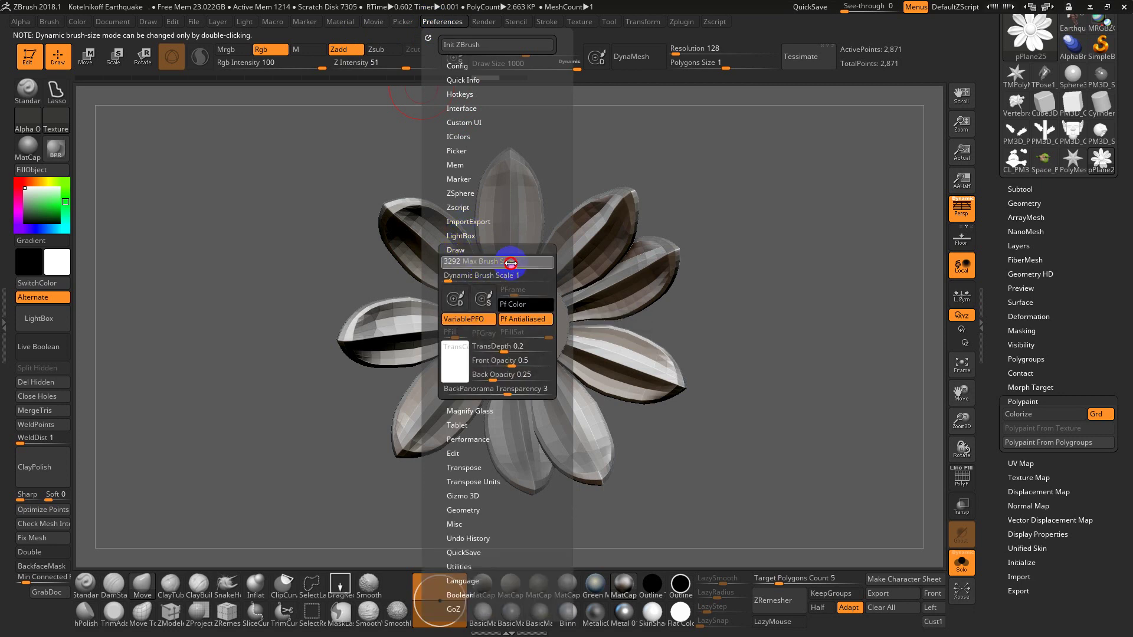
mouse_move(475, 276)
mouse_down()
mouse_move(451, 276)
mouse_move(539, 276)
mouse_move(457, 279)
mouse_up()
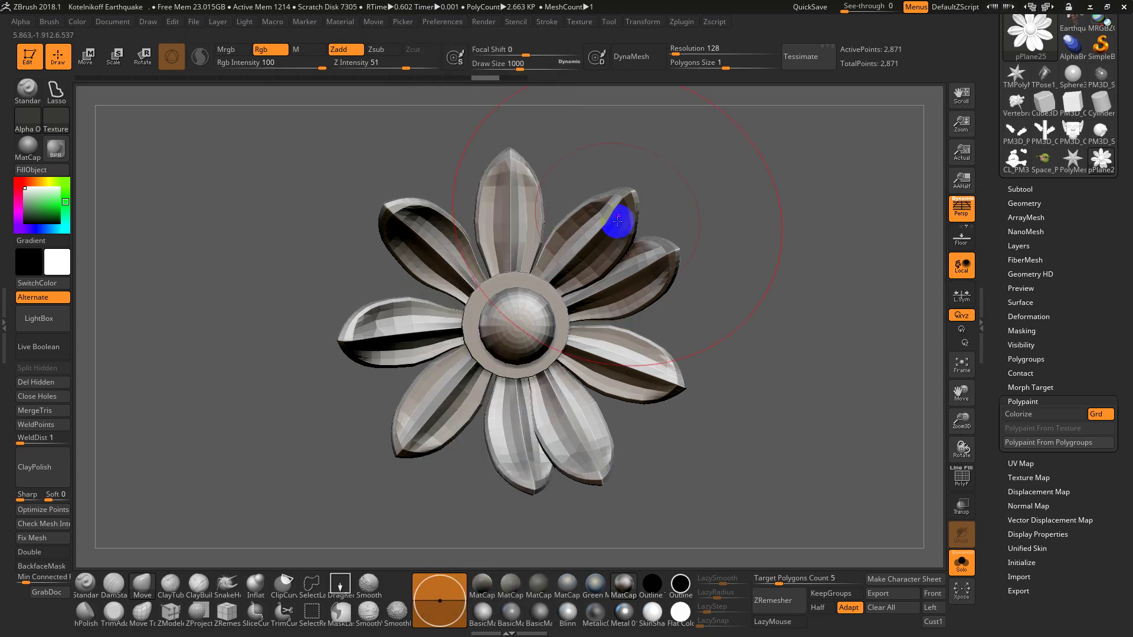
- Set the Move brush's draw size to 519 and pull the upper-right, right and lower-right petals outward
key(s)
mouse_move(634, 206)
mouse_down()
mouse_move(590, 219)
mouse_move(620, 207)
mouse_move(619, 165)
mouse_up()
mouse_move(654, 227)
mouse_down()
mouse_move(724, 250)
mouse_move(714, 250)
mouse_up()
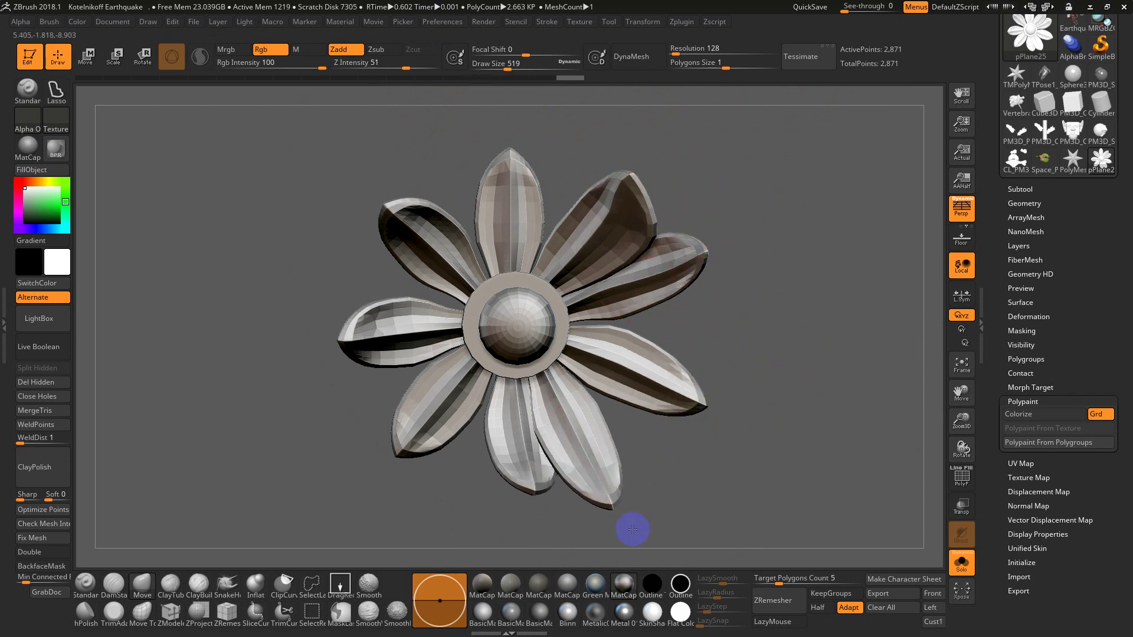
drag(435, 458, 466, 476)
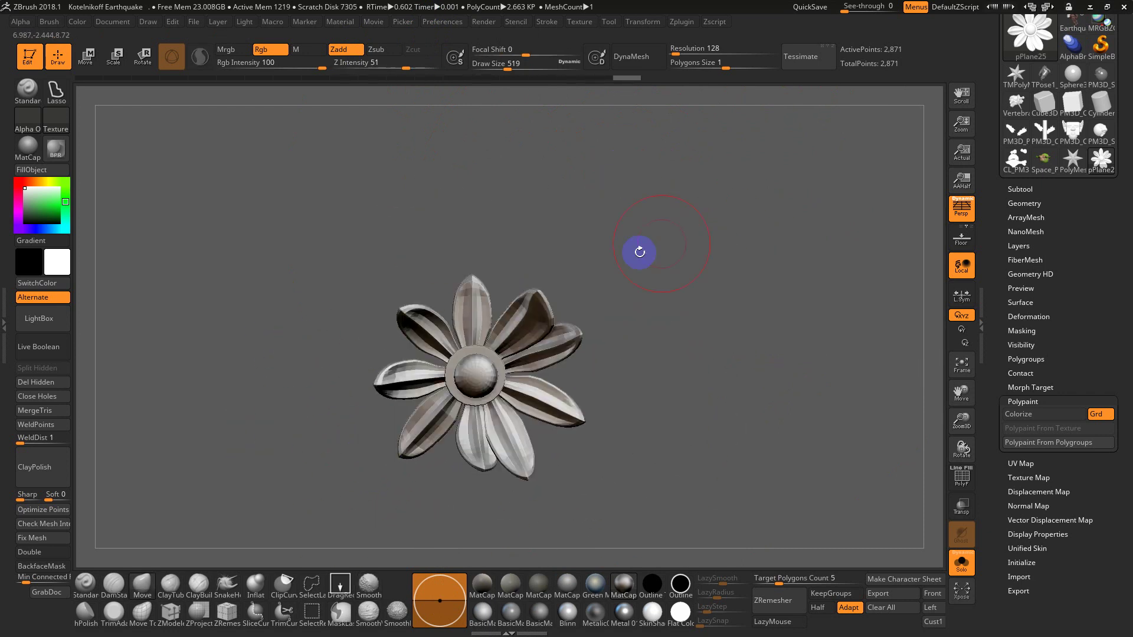
- Send the reshaped flower back with GoZ and switch to Maya
drag(989, 83, 1006, 223)
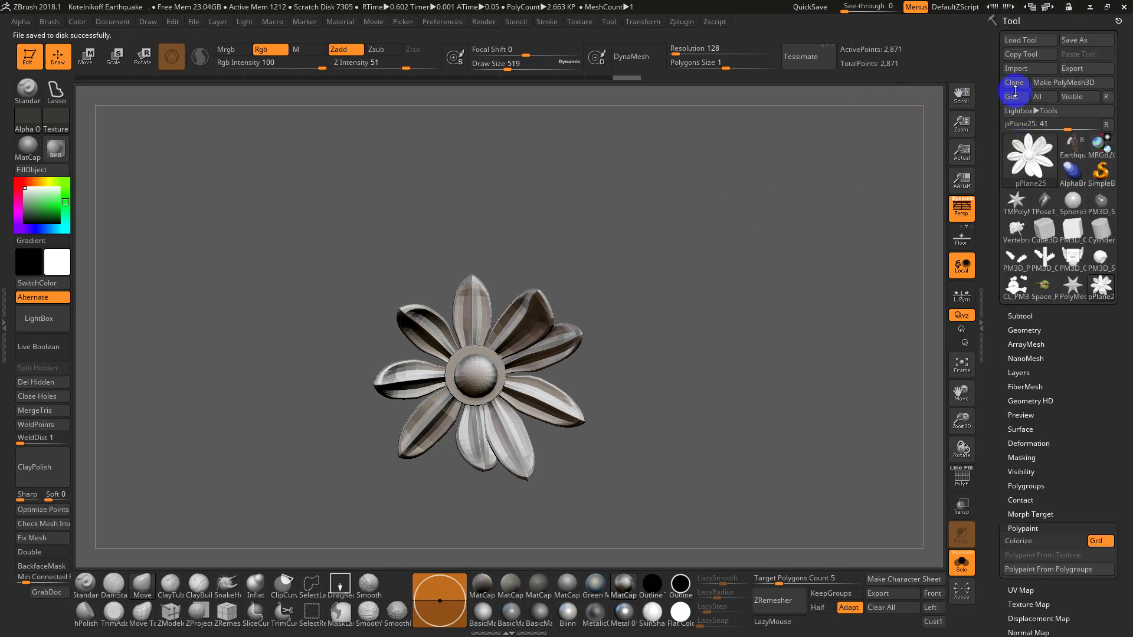
key(alt+Tab)
- Examine the reshaped flower beside the other flower ornaments along the moulding in the perspective view
alt+right_drag(692, 217, 676, 337)
alt+drag(676, 336, 678, 389)
alt+middle_drag(678, 389, 553, 171)
click(503, 249)
alt+drag(503, 249, 525, 220)
scroll(569, 236, down, 4)
alt+middle_drag(611, 250, 438, 242)
scroll(438, 242, down, 5)
alt+middle_drag(642, 268, 537, 234)
alt+right_drag(690, 265, 776, 260)
alt+middle_drag(777, 259, 577, 273)
alt+right_drag(577, 273, 693, 253)
click(693, 231)
alt+middle_drag(736, 217, 611, 262)
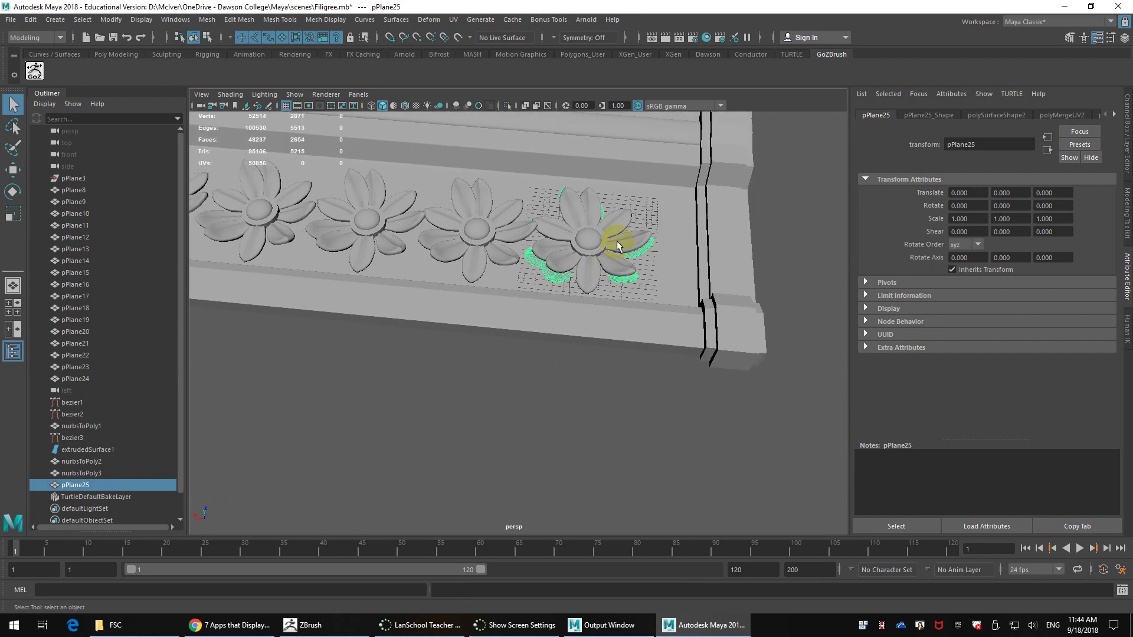
- Select the reshaped flower and raise it about 5.7 units along Y, above the moulding
click(612, 243)
alt+drag(613, 243, 609, 270)
key(w)
drag(535, 317, 685, 347)
click(590, 278)
alt+drag(661, 389, 565, 185)
alt+drag(542, 302, 630, 323)
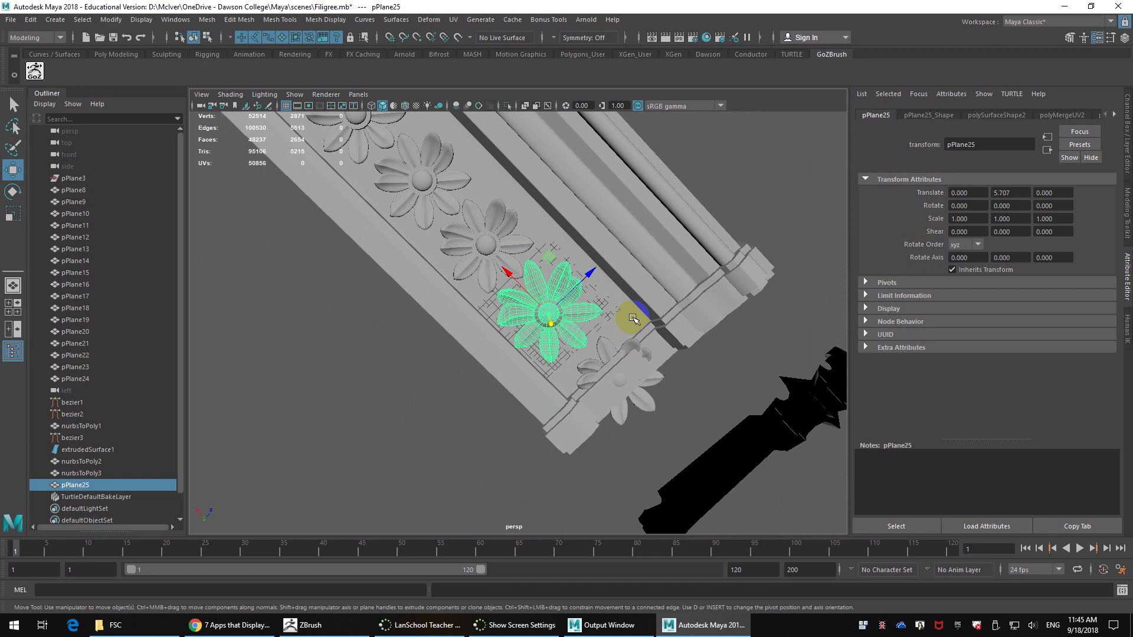
- Delete the moulding and all remaining ornaments, keeping only the reshaped flower in the scene
alt+right_drag(633, 319, 646, 282)
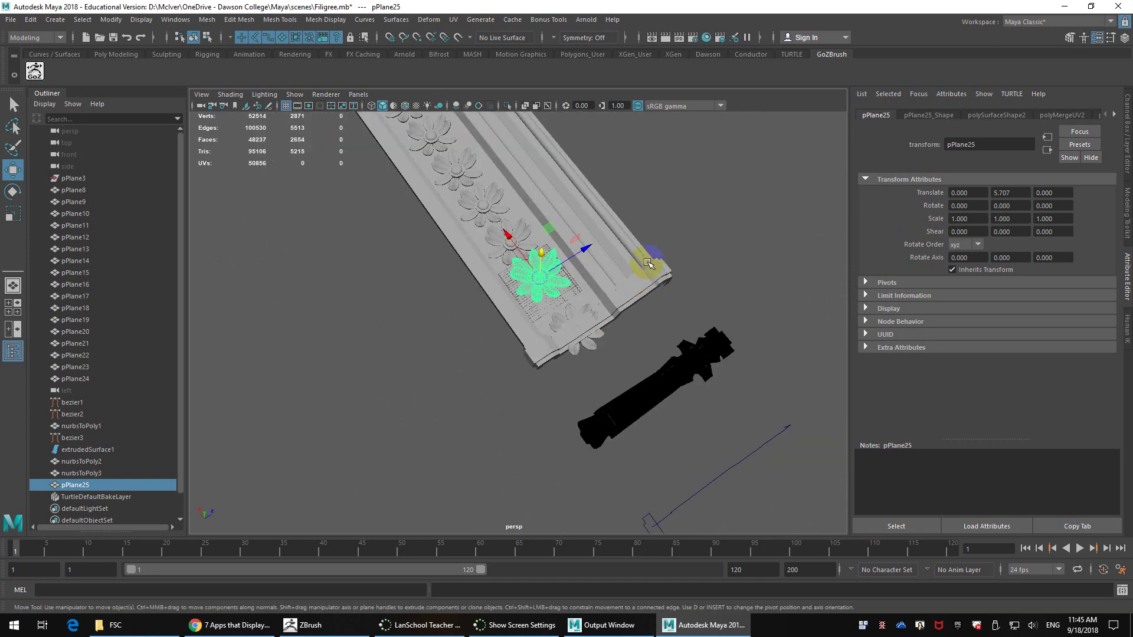
drag(568, 373, 587, 372)
key(Delete)
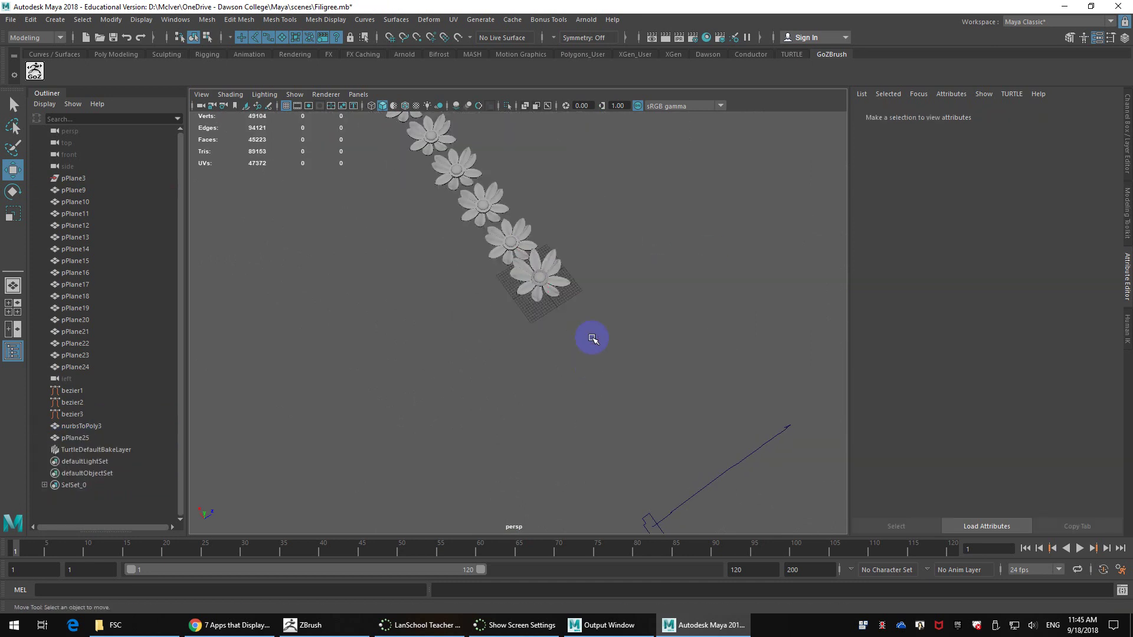
click(554, 280)
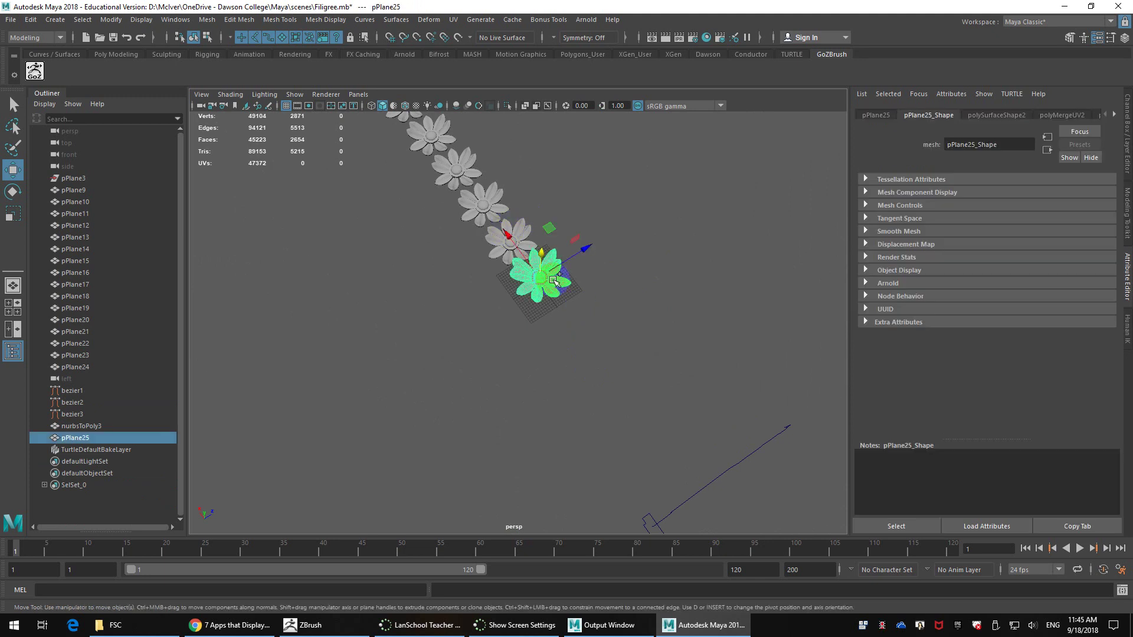
key(ctrl+shift+i)
key(Delete)
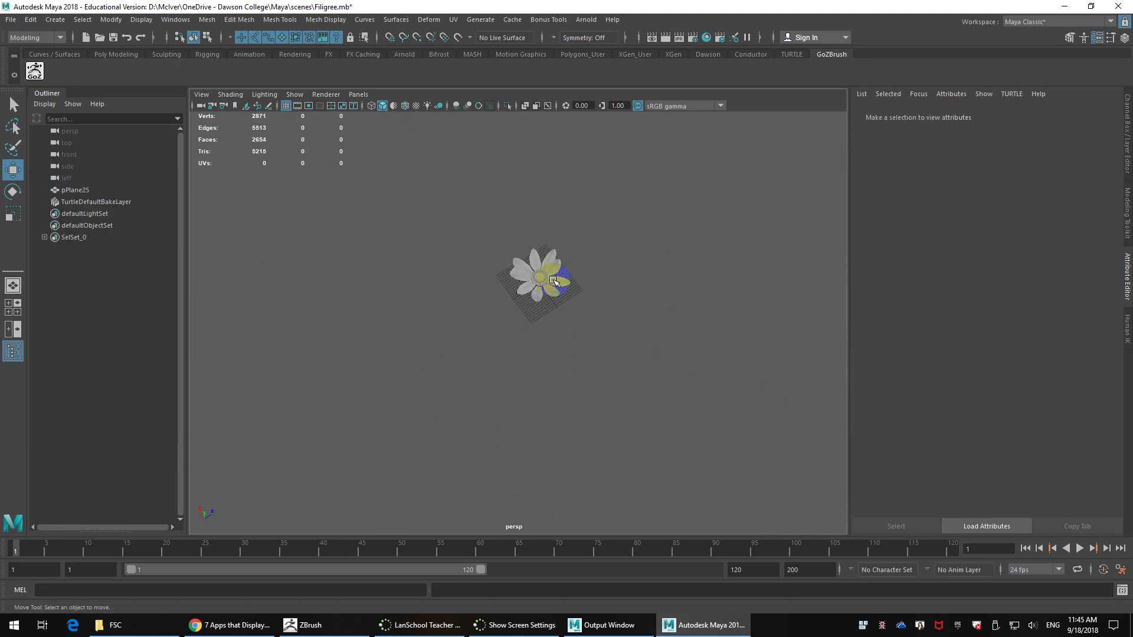
- Frame the flower in Object Mode and create a planar UV projection for it from above in the UV Editor
click(553, 281)
key(f)
alt+drag(561, 293, 568, 252)
right_click(567, 252)
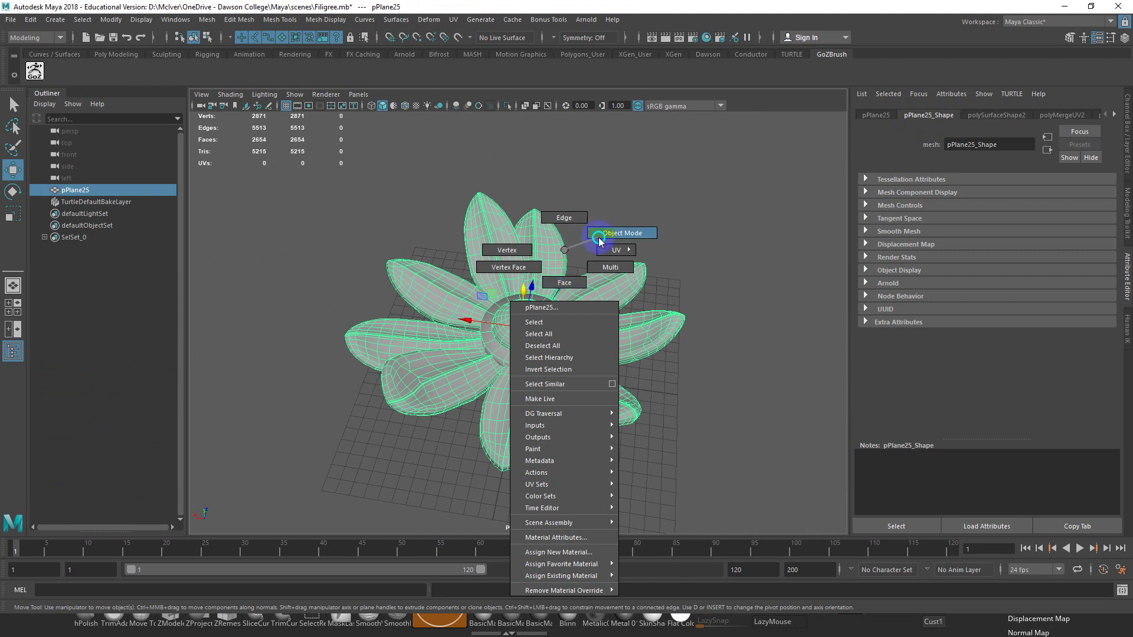
right_drag(599, 241, 598, 238)
click(453, 20)
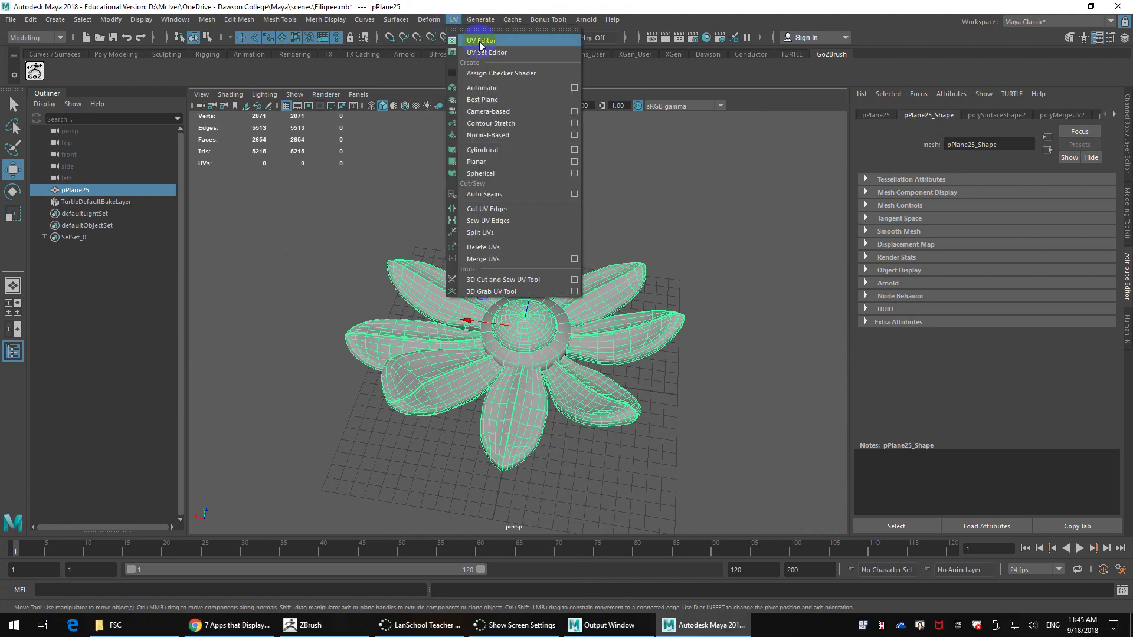
click(462, 44)
drag(451, 235, 976, 96)
scroll(898, 250, down, 5)
alt+middle_drag(865, 239, 799, 274)
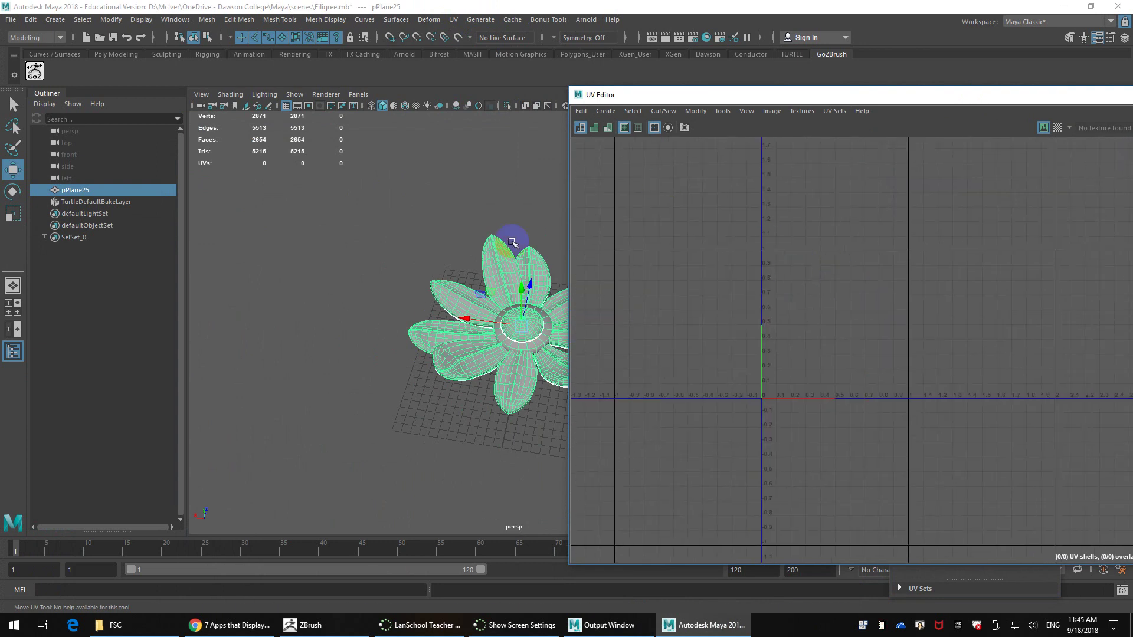
click(606, 110)
click(684, 208)
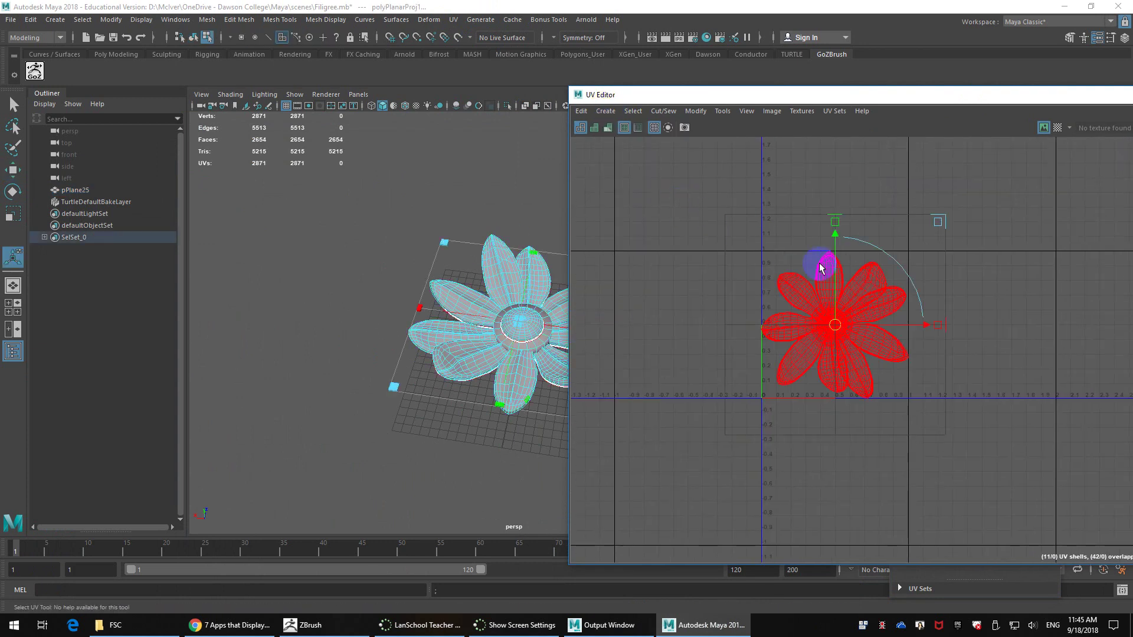
- Close the UV Editor and UV Toolkit, and send the flower to ZBrush with GoZ
drag(974, 96, 533, 101)
click(774, 95)
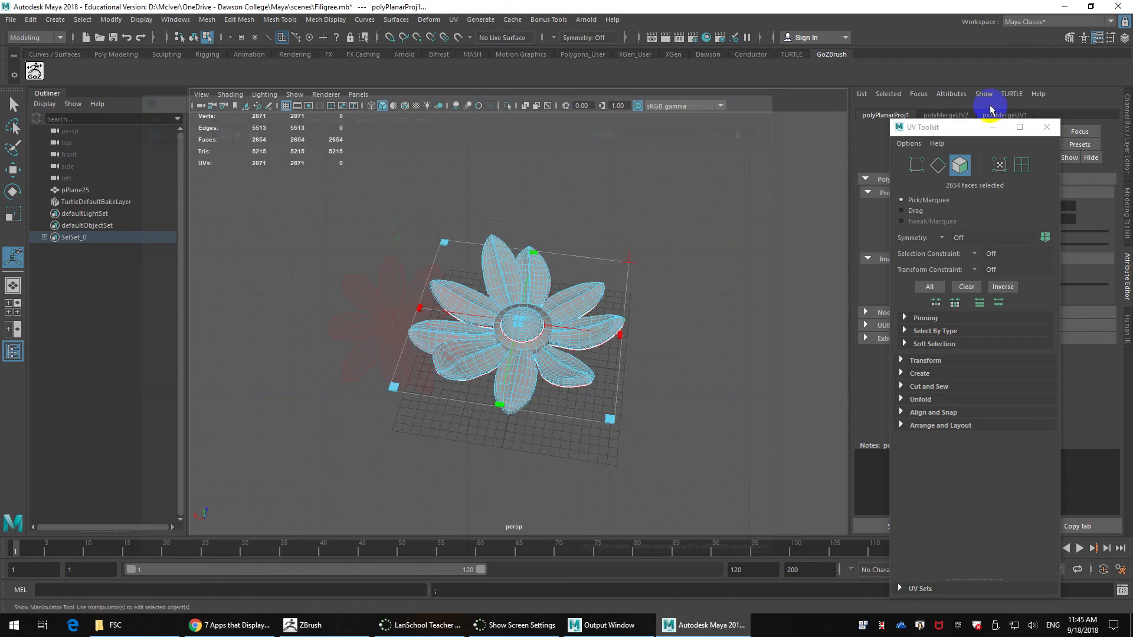
click(1046, 127)
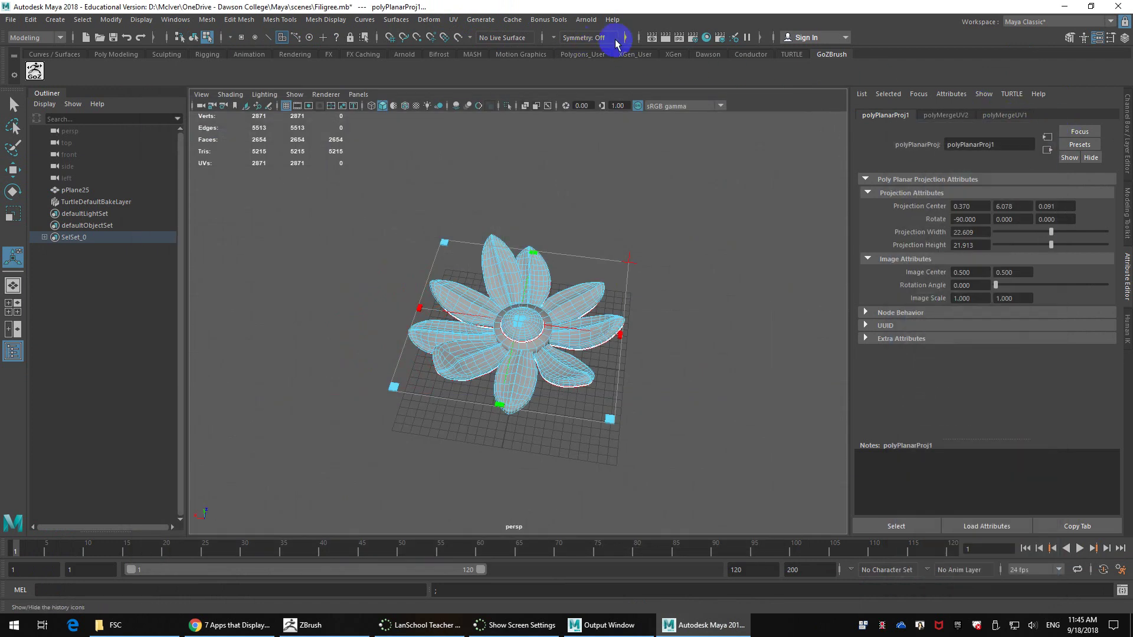
click(35, 69)
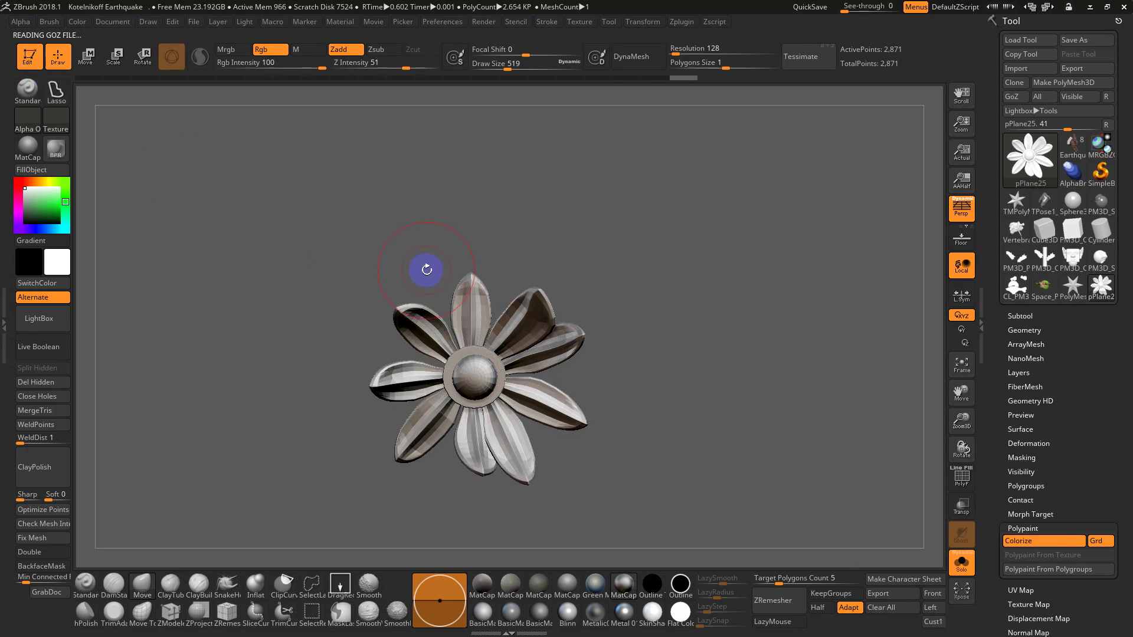
- Create a clone of the flower with UV Master's Work On Clone and flatten it to inspect its UVs
drag(426, 270, 643, 285)
key(shift+f)
key(shift+f)
click(683, 22)
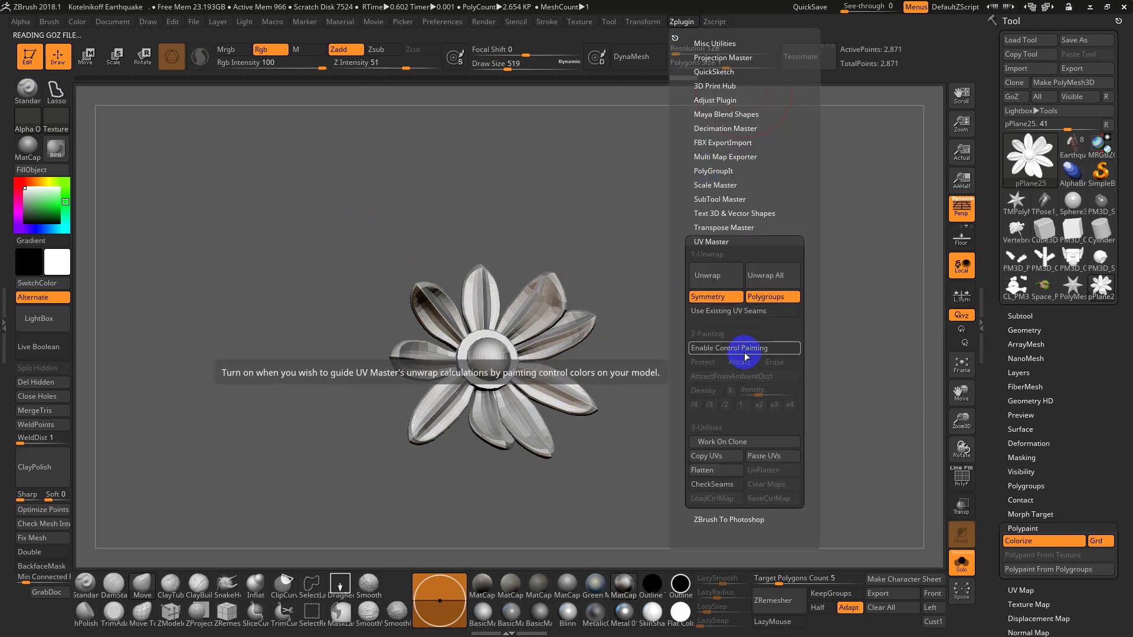
click(735, 441)
click(680, 22)
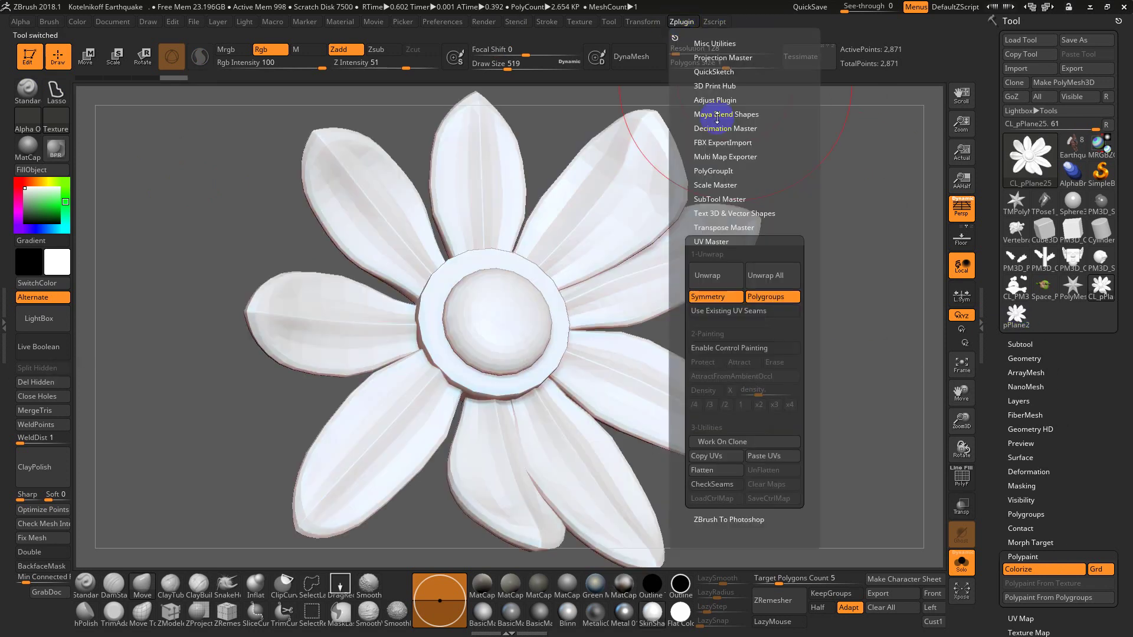
click(714, 471)
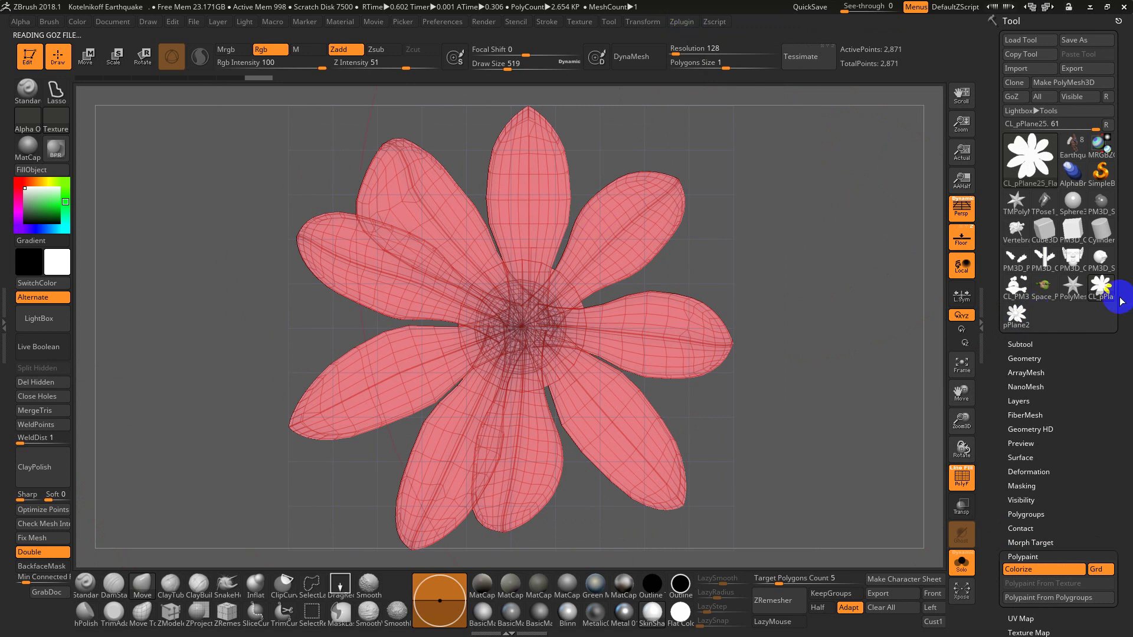
- Switch from the flattened clone back to the original flower tool and bring it facing into view
click(1101, 289)
click(1017, 314)
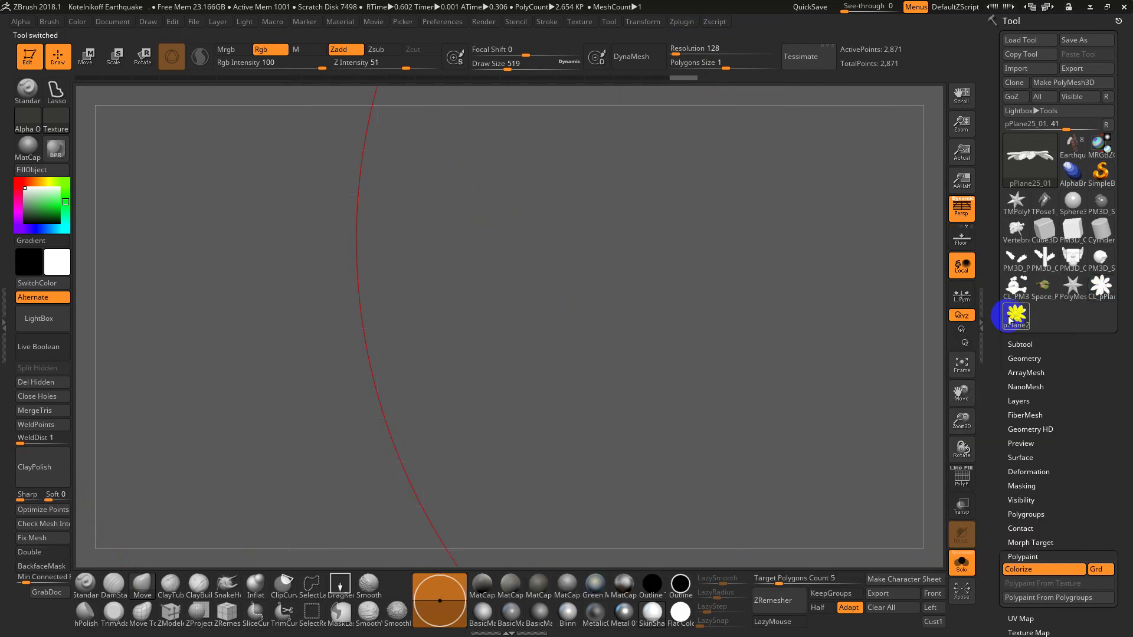
drag(823, 347, 611, 251)
drag(799, 382, 744, 384)
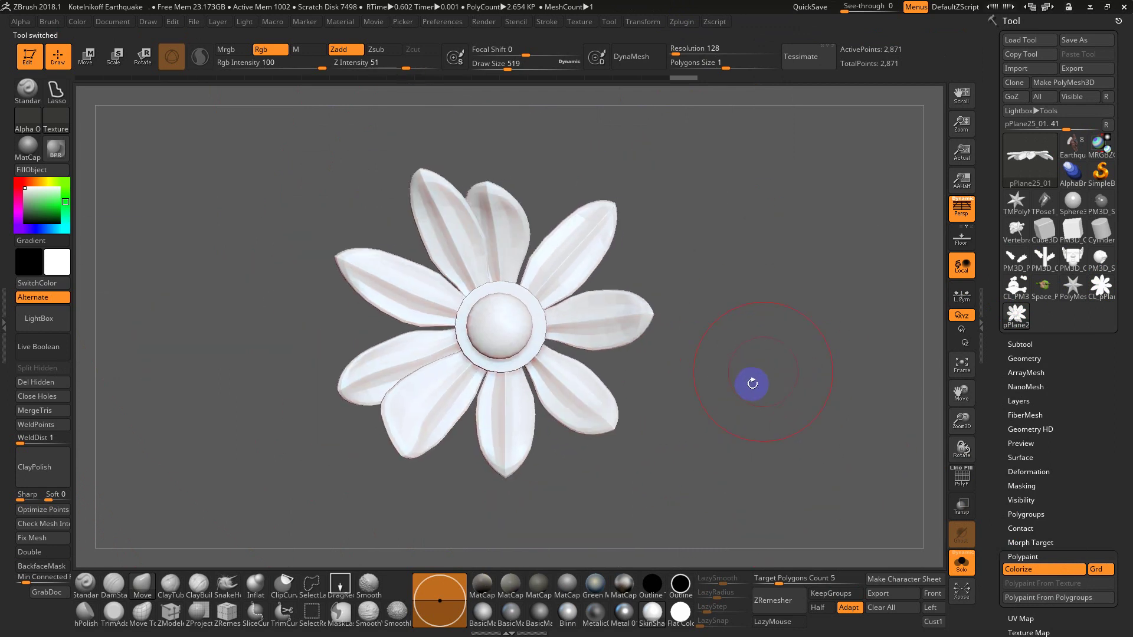
drag(747, 342, 812, 393)
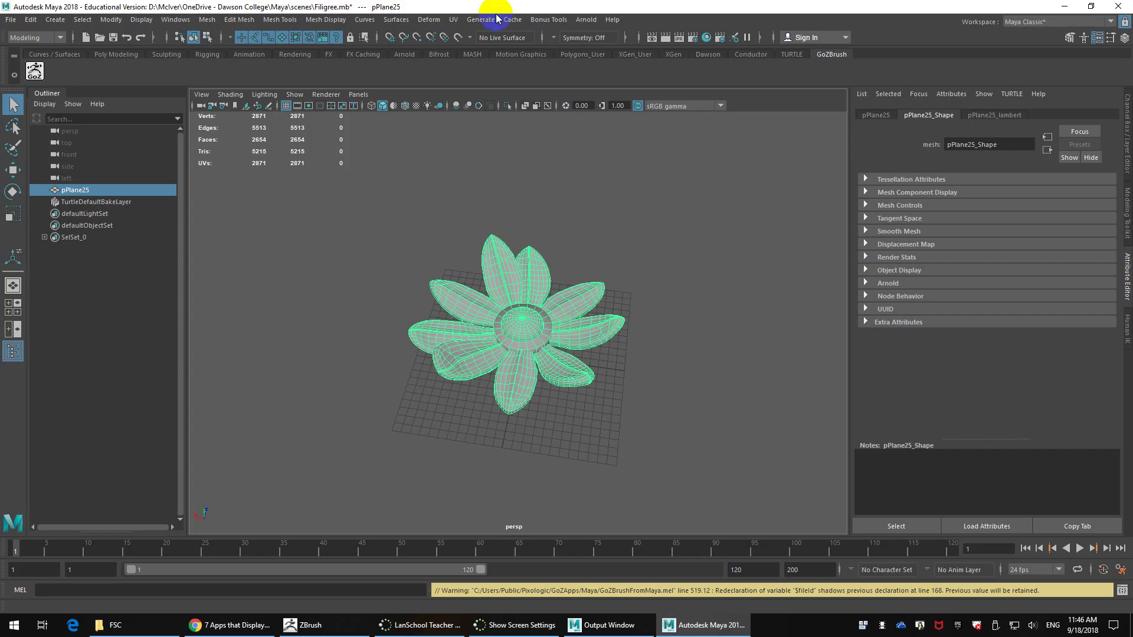
- In Maya's UV Editor, select all of the flower's UV shells and lay them out separately within the UV tile
click(454, 19)
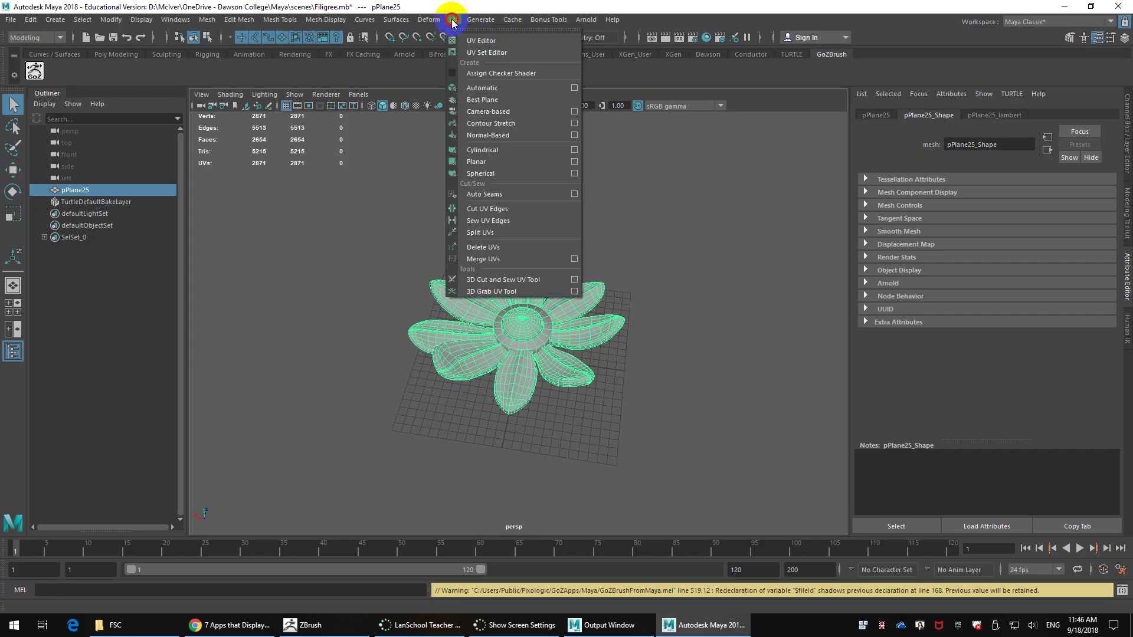
click(472, 43)
drag(558, 101, 834, 99)
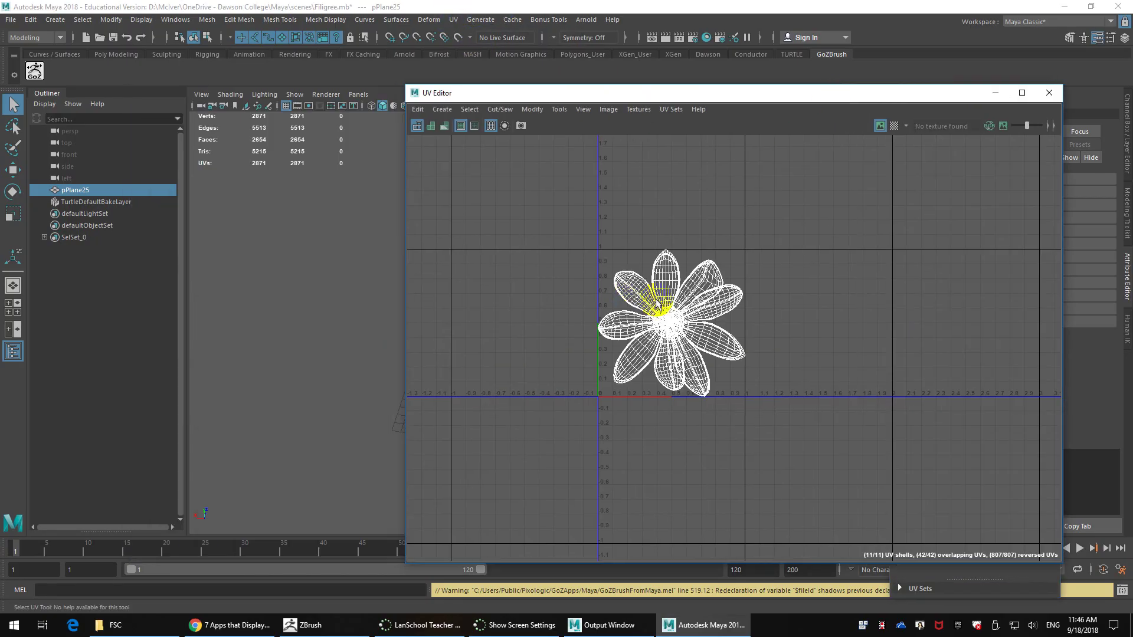
right_drag(657, 298, 612, 280)
click(636, 291)
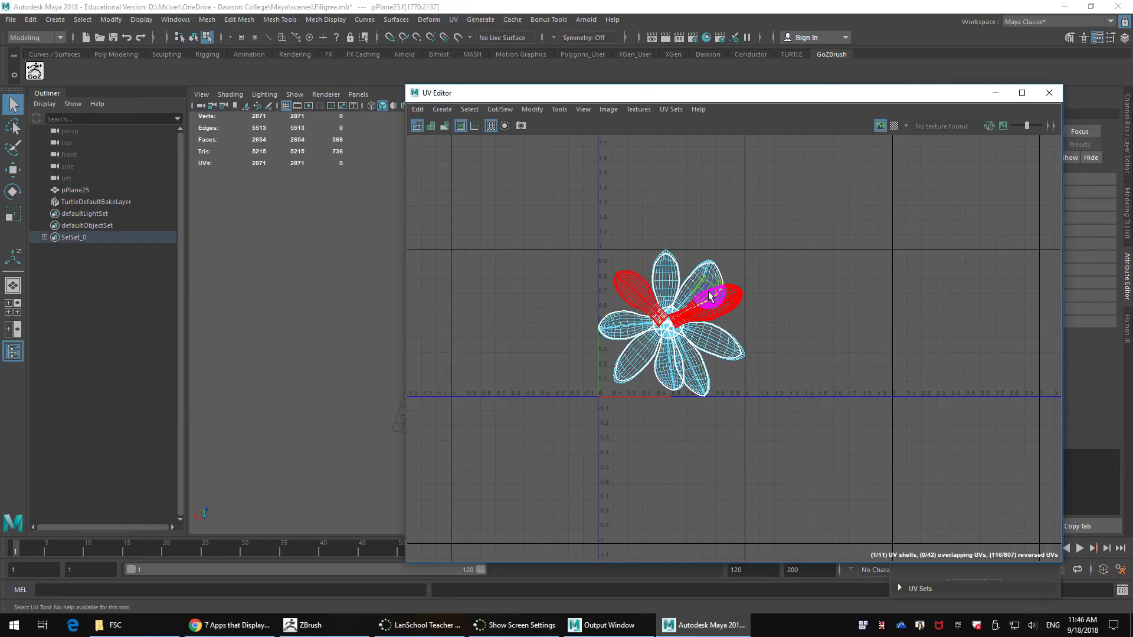
drag(777, 263, 608, 422)
shift+right_drag(670, 264, 554, 304)
shift+right_click(670, 268)
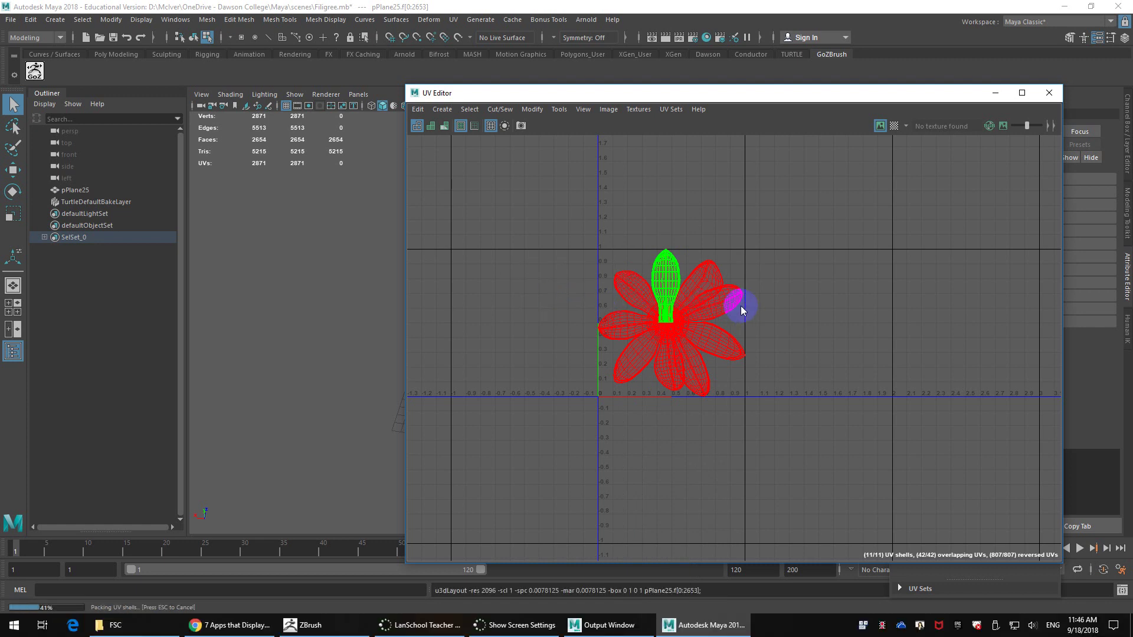
scroll(705, 287, up, 2)
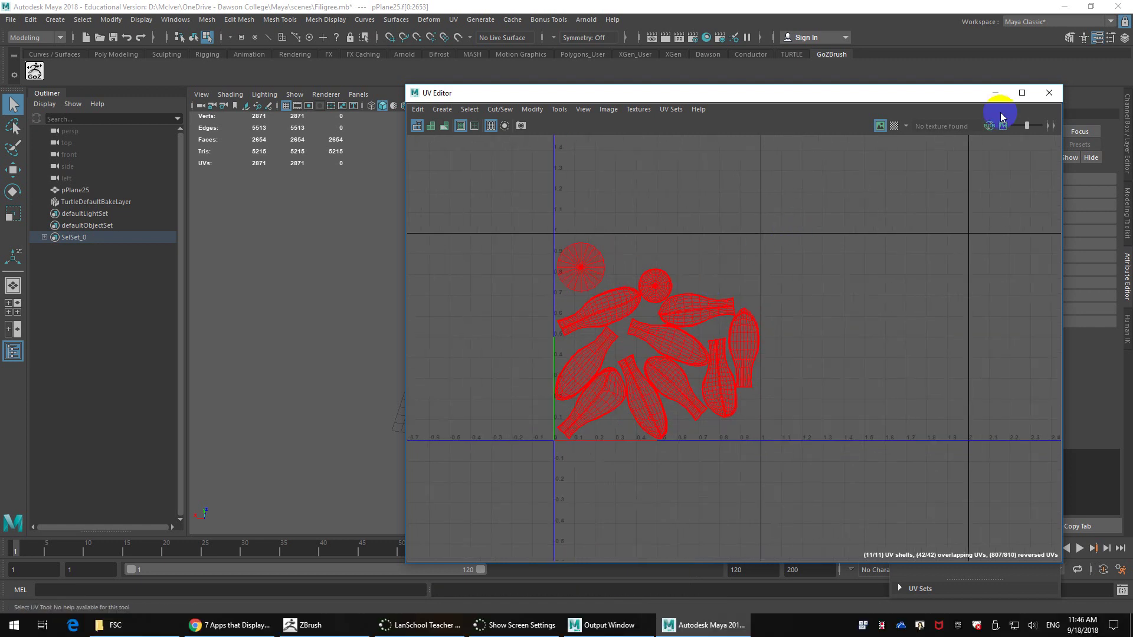
- Close the UV Editor, send the flower to ZBrush with GoZ, and check its UV layout with UV Master's Flatten and UnFlatten
click(1046, 95)
click(35, 69)
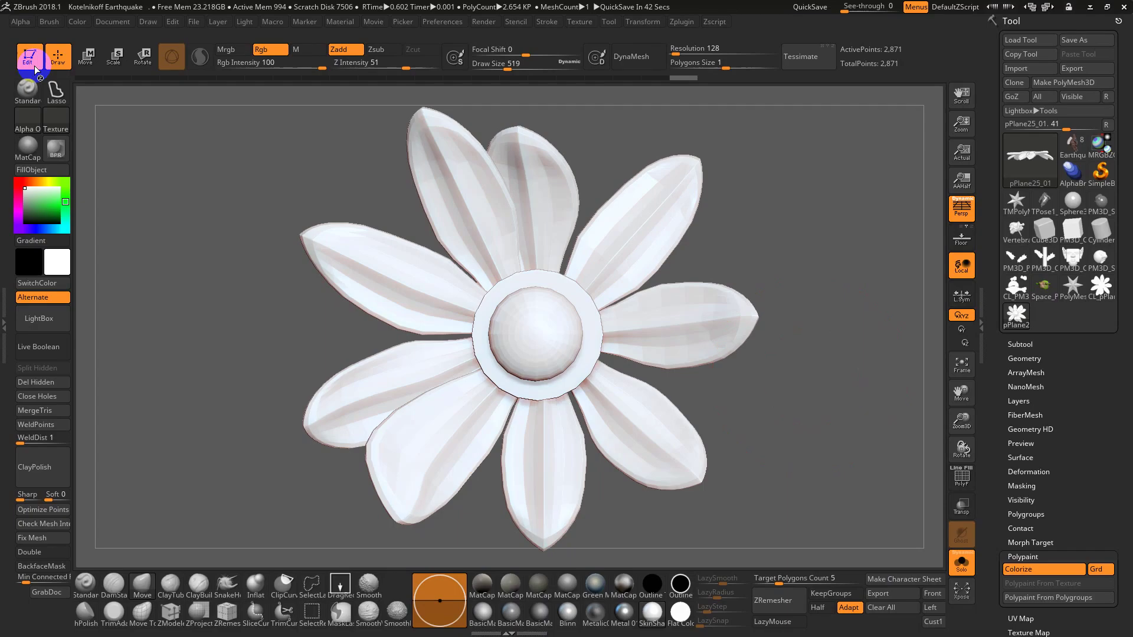
click(692, 22)
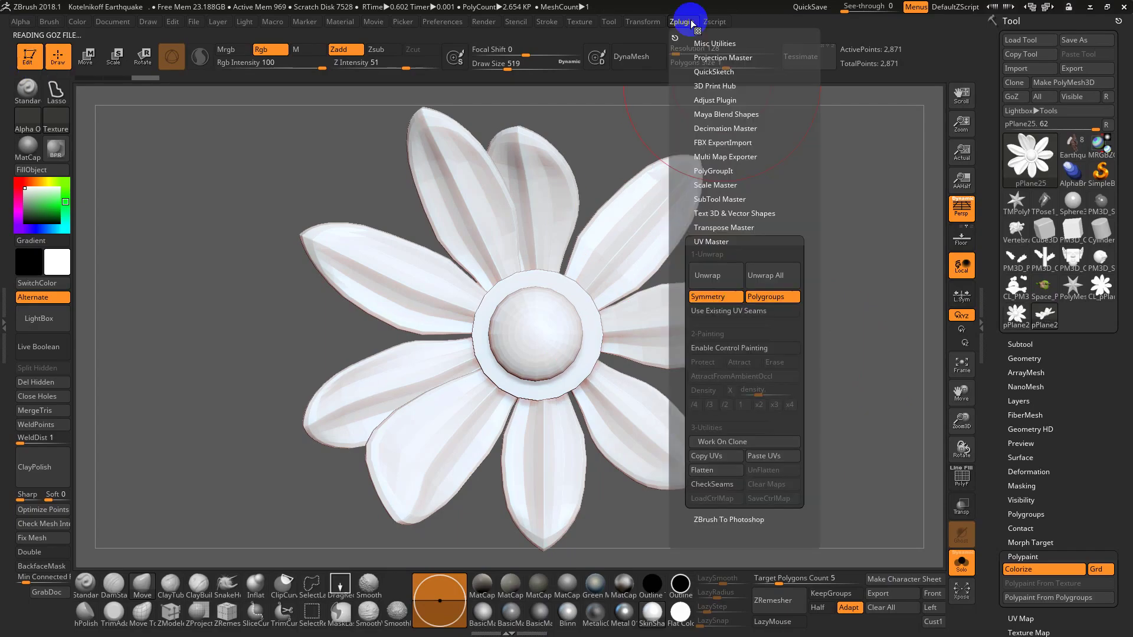
click(723, 470)
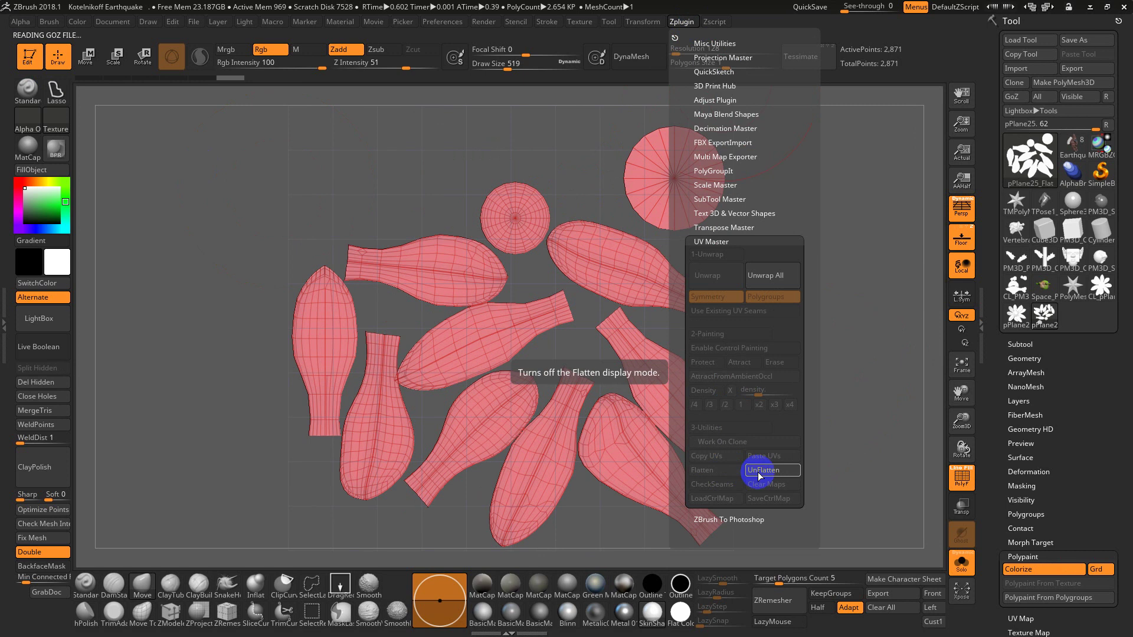
click(760, 471)
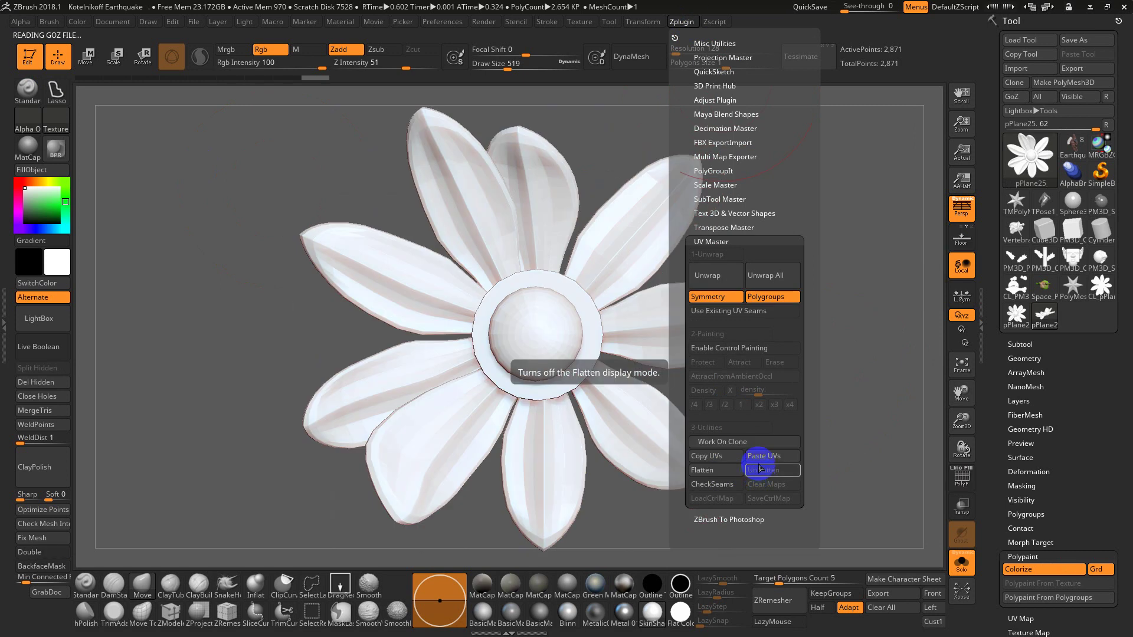
- Show the flower's polyframe and create polygroups from its UV shells with Auto Groups With UV
click(1002, 381)
key(shift+f)
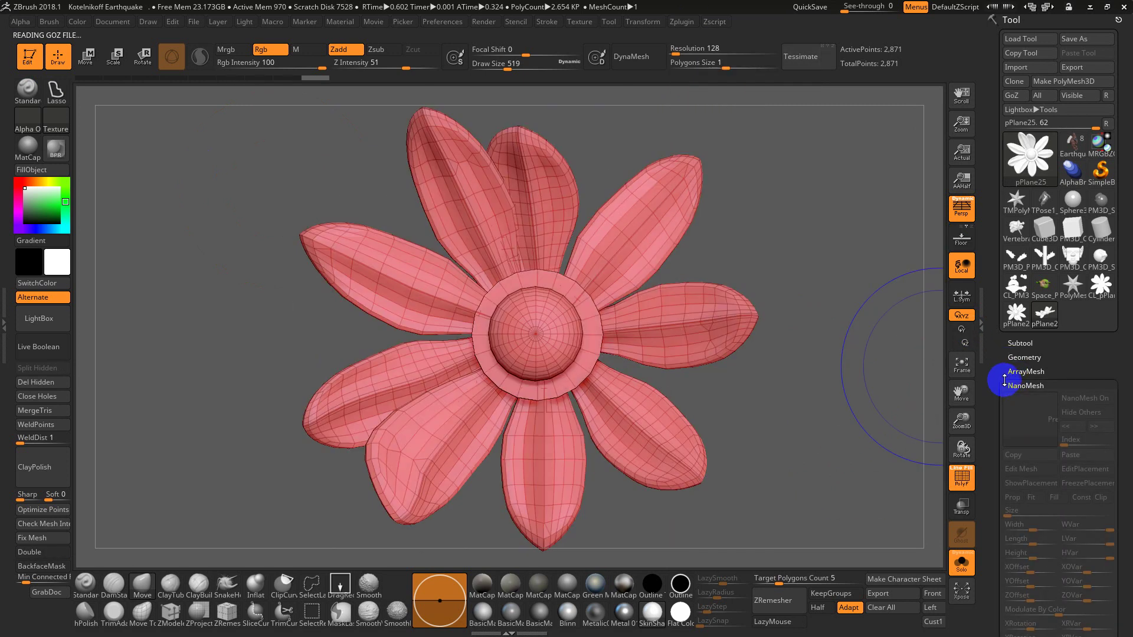
click(1004, 381)
key(shift+f)
key(shift+f)
drag(1004, 392, 1006, 331)
click(1025, 379)
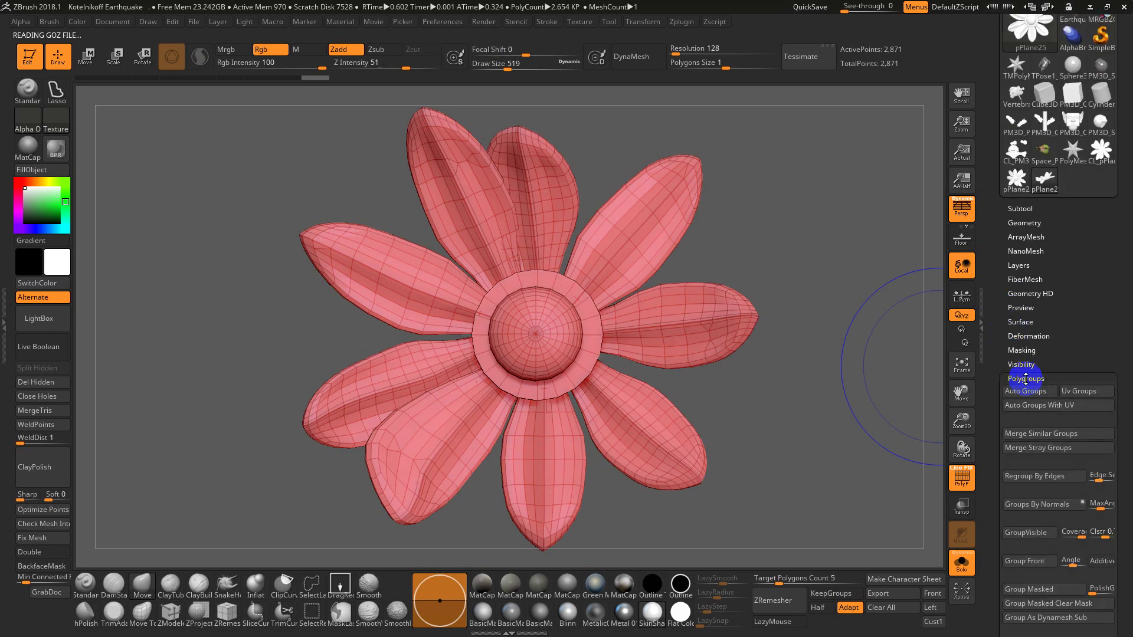
click(1076, 395)
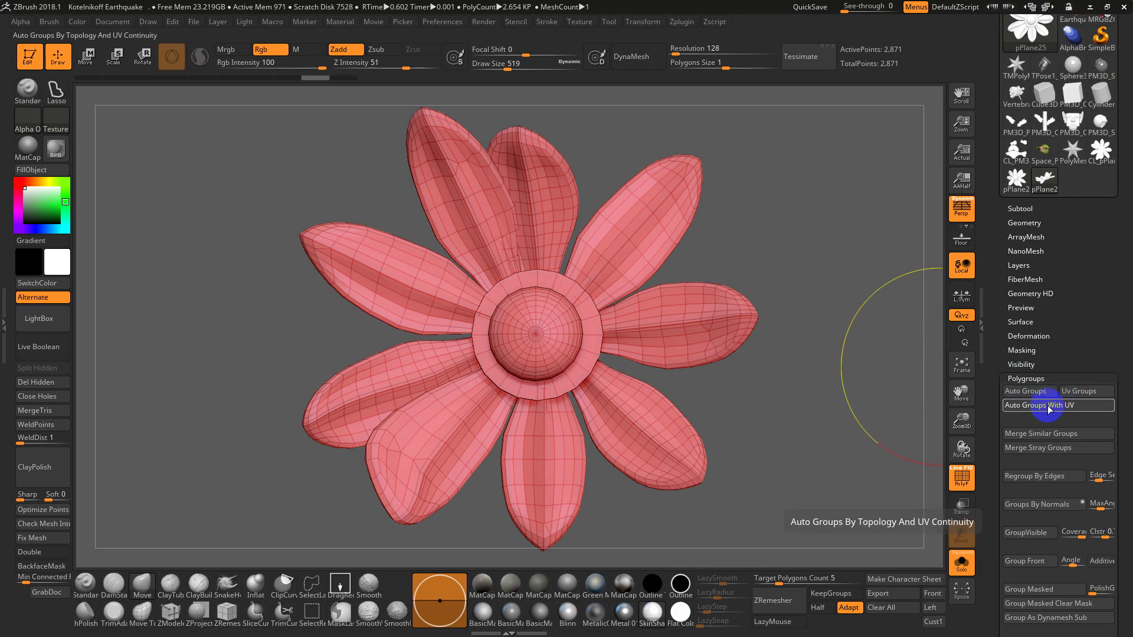
click(1059, 407)
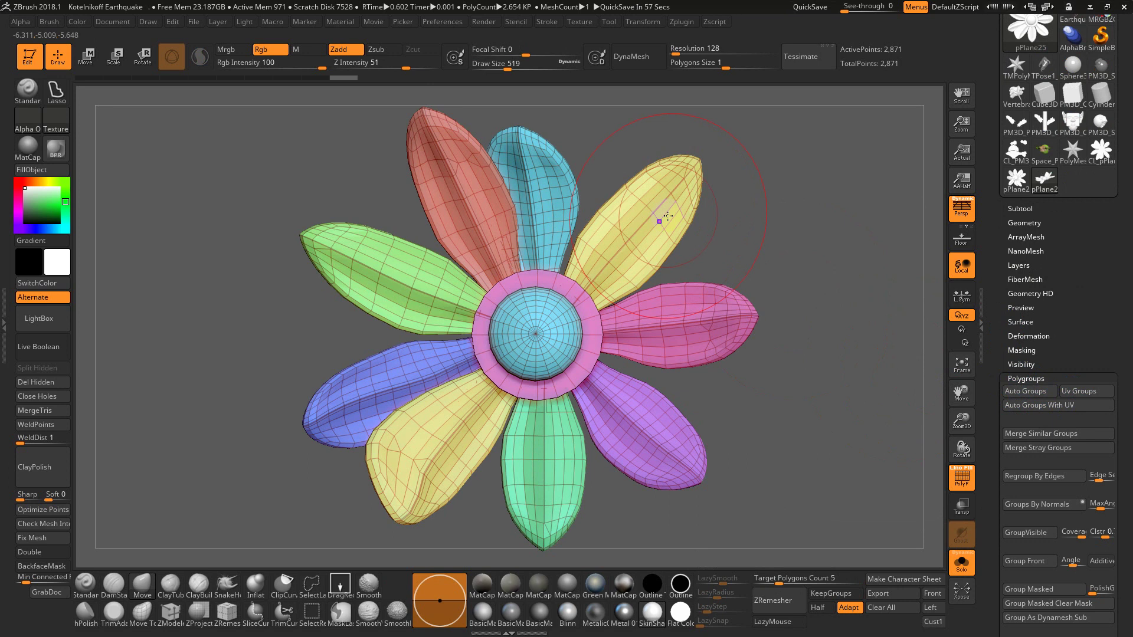
drag(753, 235, 725, 228)
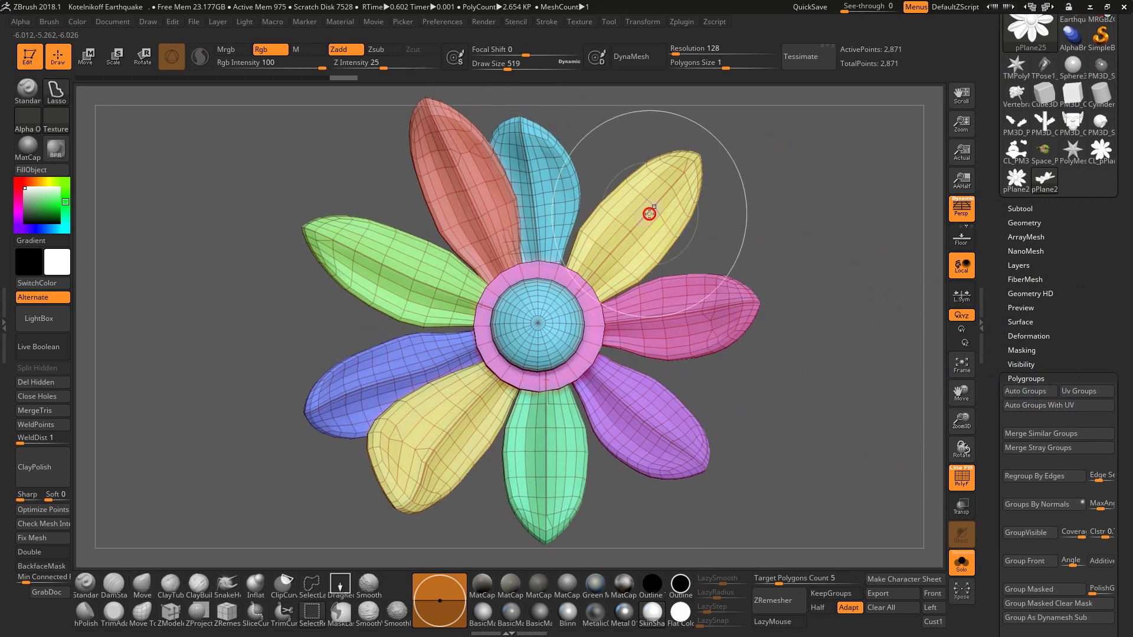
ctrl+shift+click(651, 214)
key(ctrl+z)
ctrl+shift+click(667, 206)
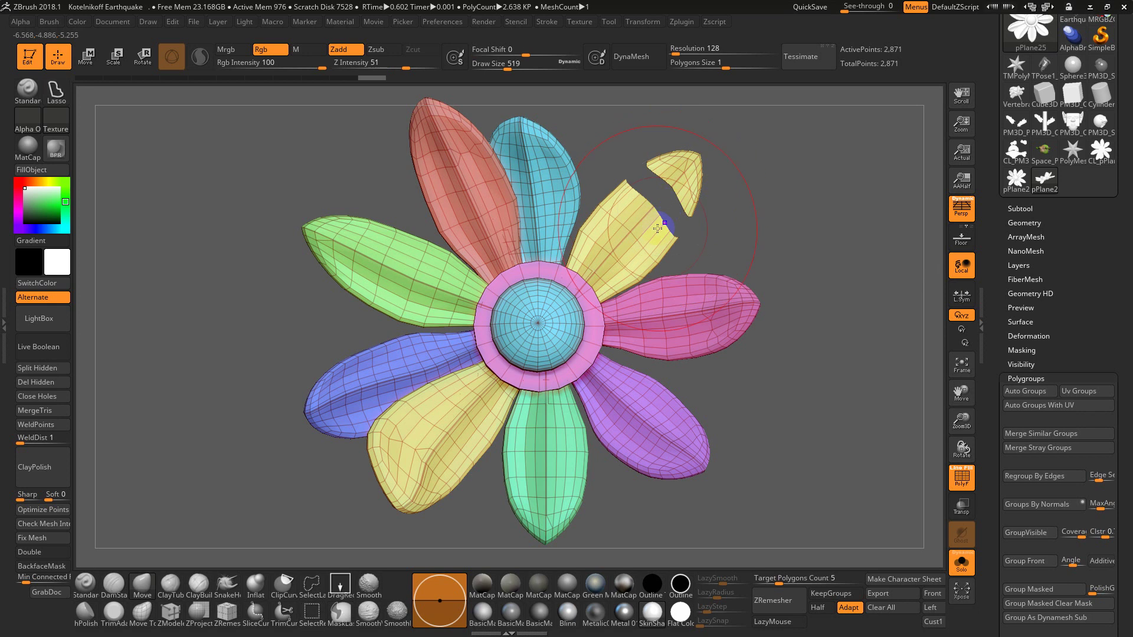
key(s)
key(ctrl+z)
- Reduce the brush draw size to 170 and isolate the yellow petal pointing up and to the right
click(652, 225)
key(s)
drag(674, 231, 638, 232)
ctrl+shift+click(648, 228)
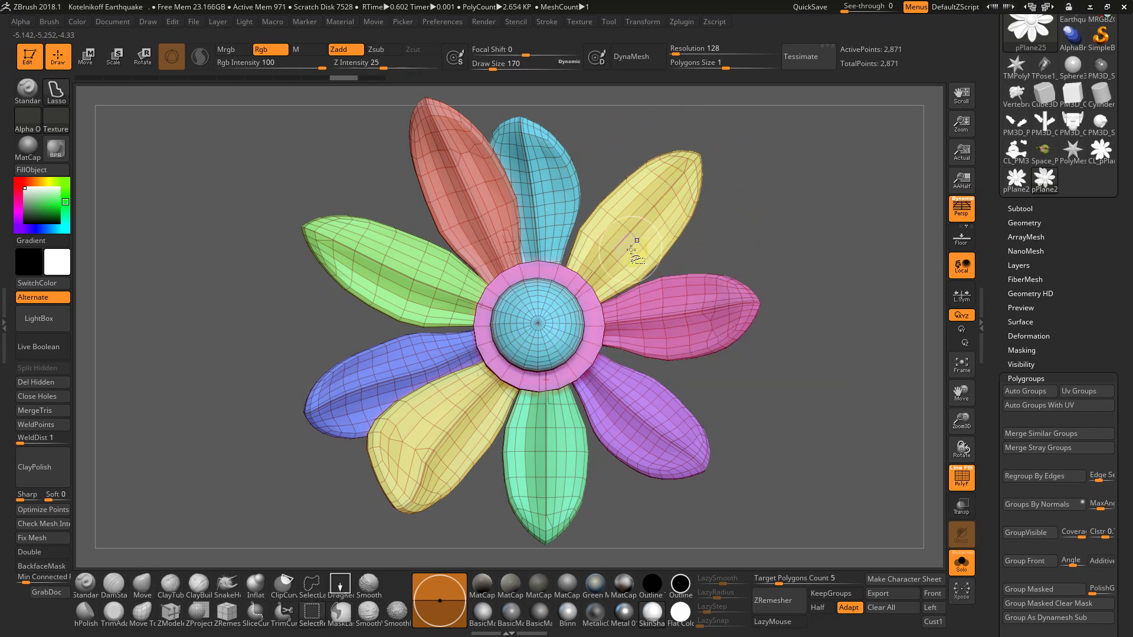
ctrl+shift+click(640, 246)
drag(747, 260, 704, 272)
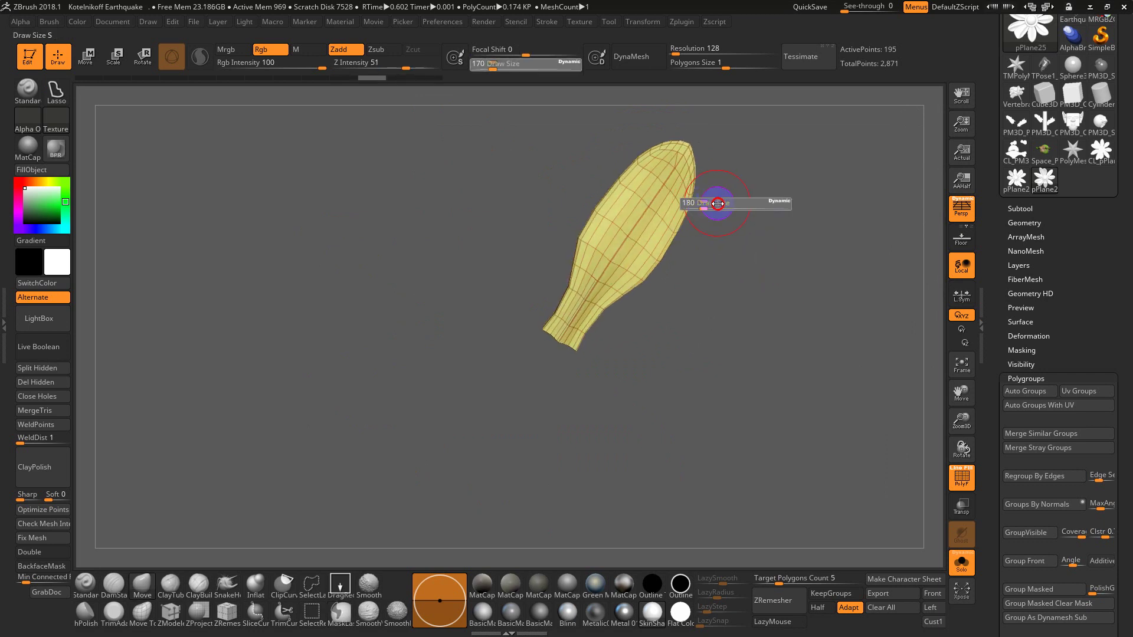
- Enlarge the draw size to 414, bend the outer part of the isolated yellow petal, and show the whole flower again
key(s)
drag(709, 202, 718, 203)
key(s)
drag(680, 164, 693, 164)
drag(685, 151, 739, 136)
mouse_move(679, 213)
mouse_down()
mouse_move(696, 218)
mouse_move(668, 211)
mouse_up()
ctrl+shift+click(769, 245)
mouse_move(813, 236)
alt+mouse_down()
mouse_move(795, 228)
mouse_move(789, 207)
alt+mouse_up()
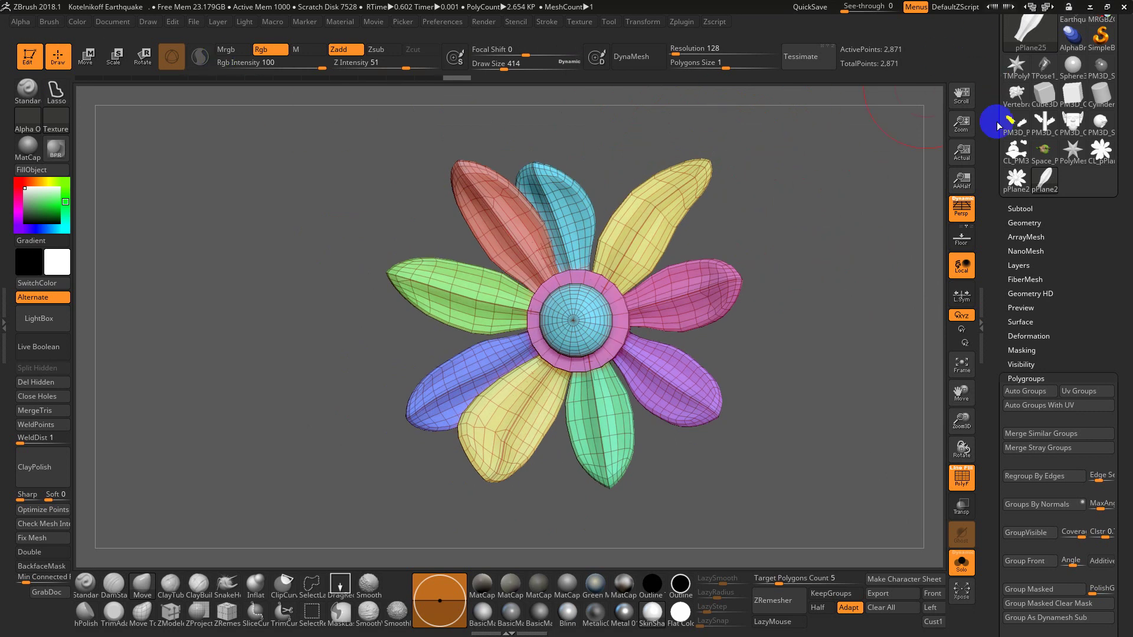
- Send the flower with the reshaped petal to Maya with GoZ and inspect it there
scroll(1003, 118, up, 3)
click(1014, 96)
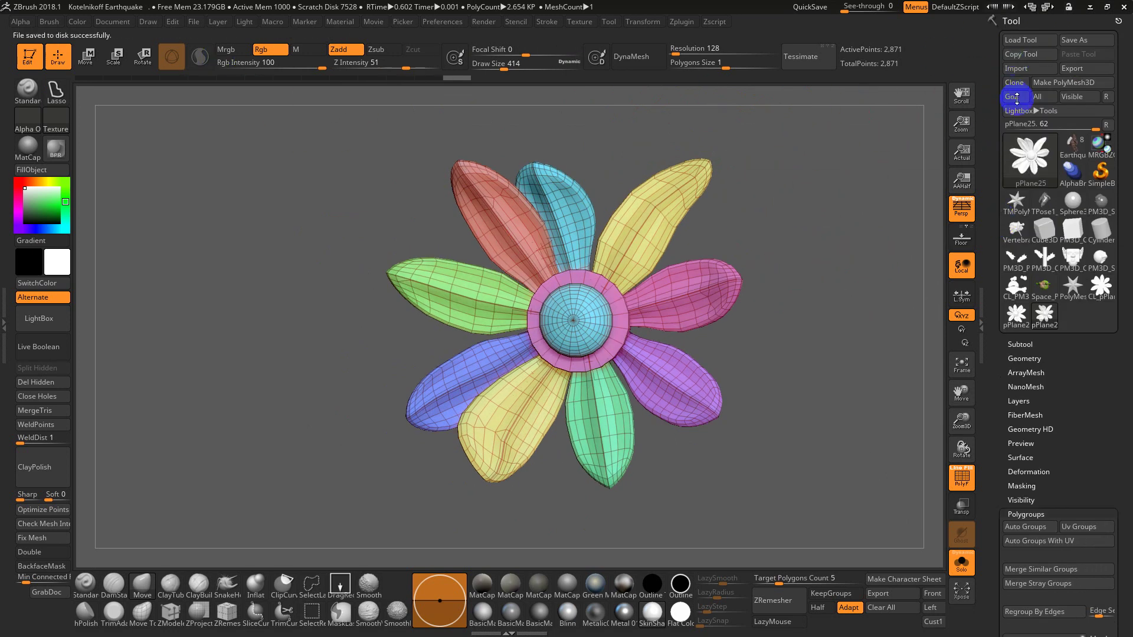
key(alt+Tab)
alt+right_drag(555, 345, 670, 331)
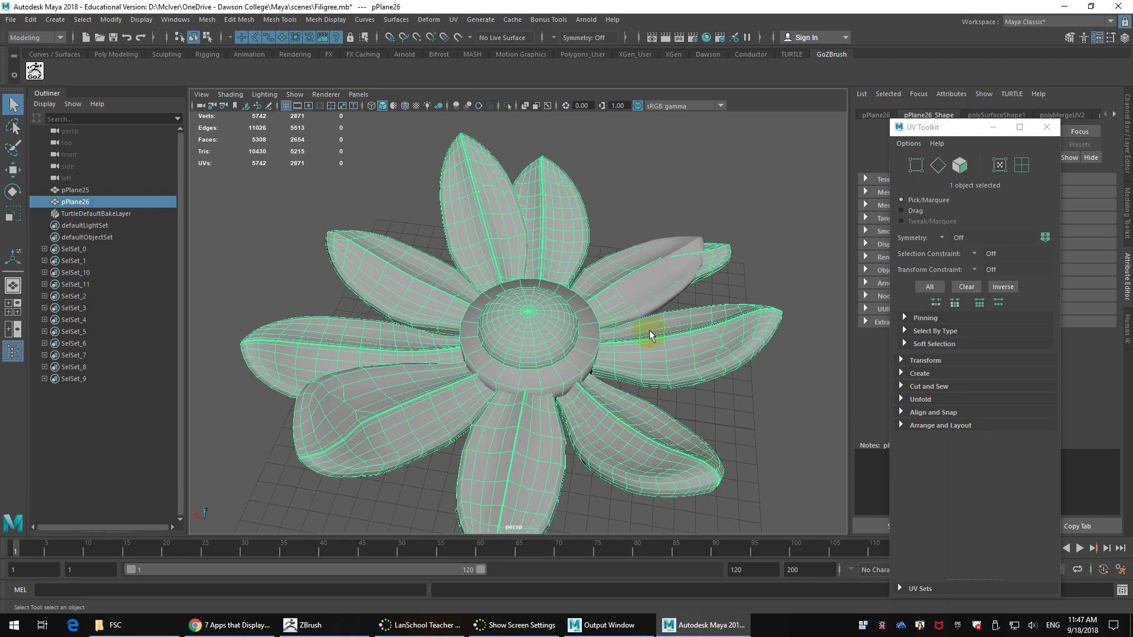
alt+drag(671, 332, 665, 335)
- Delete the older overlapping flower mesh in Maya, keeping only the version with the reshaped petal
click(679, 218)
click(741, 232)
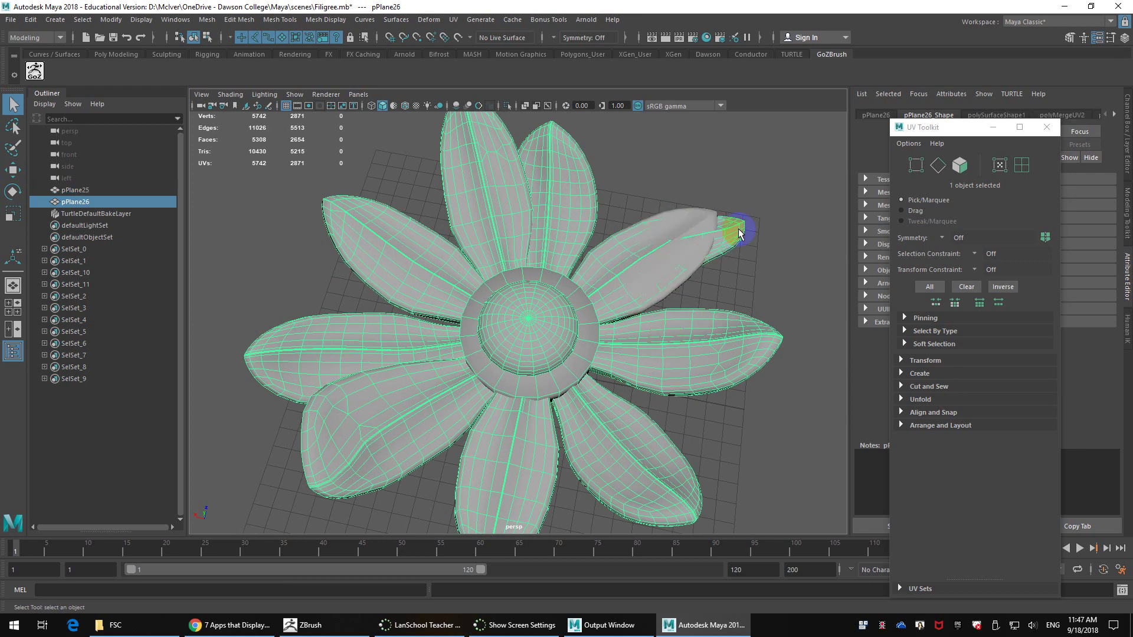
click(695, 223)
right_drag(695, 220, 719, 198)
click(716, 185)
click(678, 233)
key(Delete)
click(688, 266)
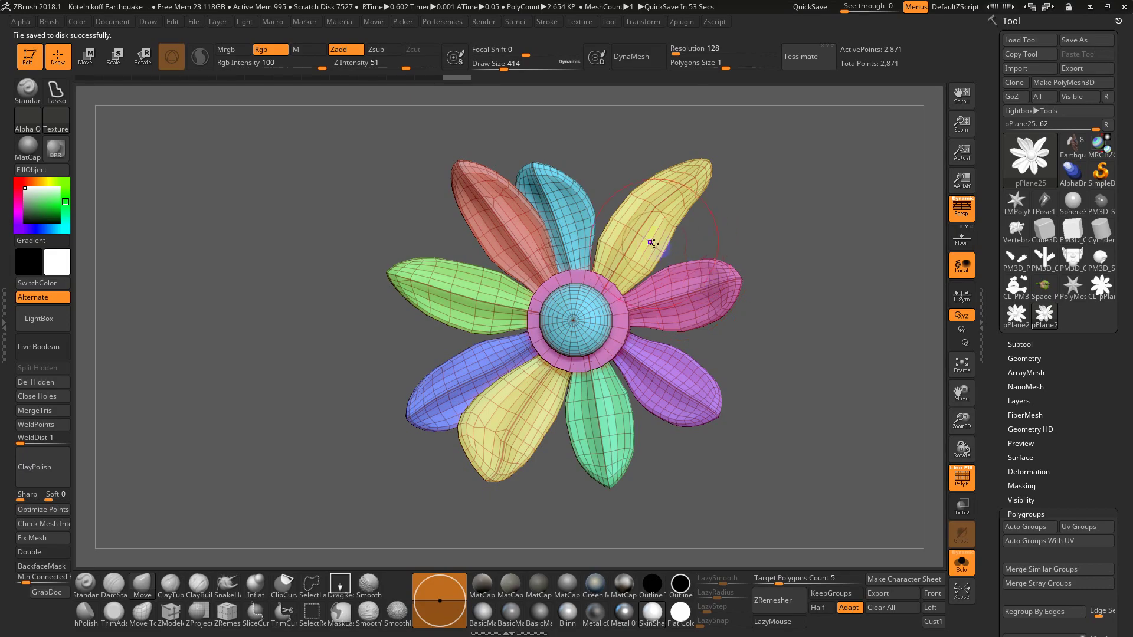
- Close Maya's Output Window and return to ZBrush
right_drag(651, 241, 789, 212)
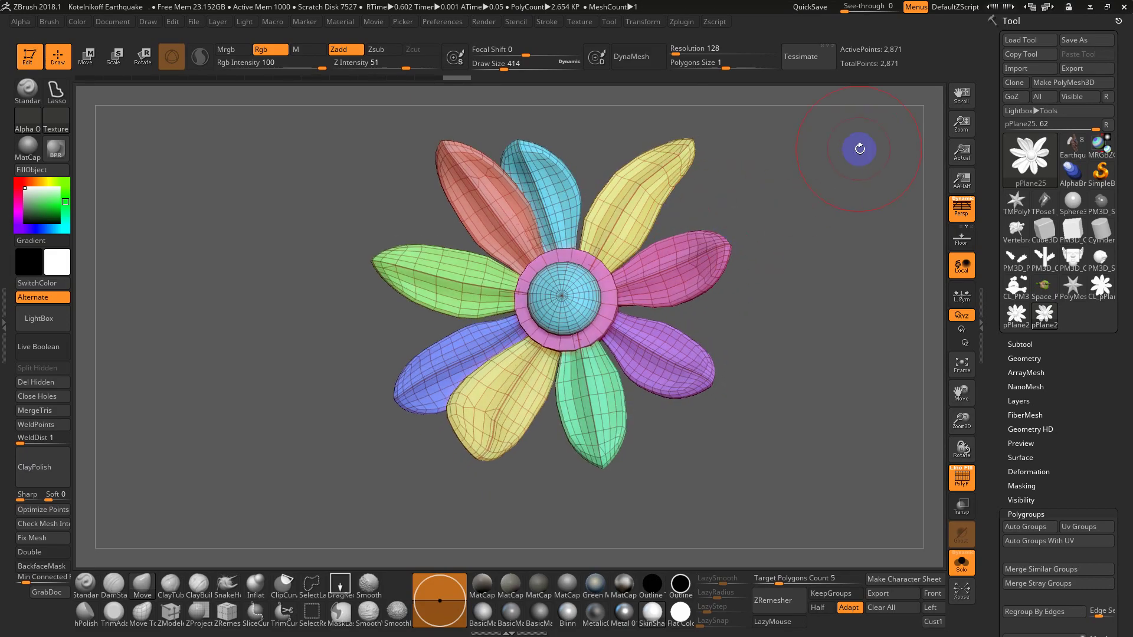
key(super)
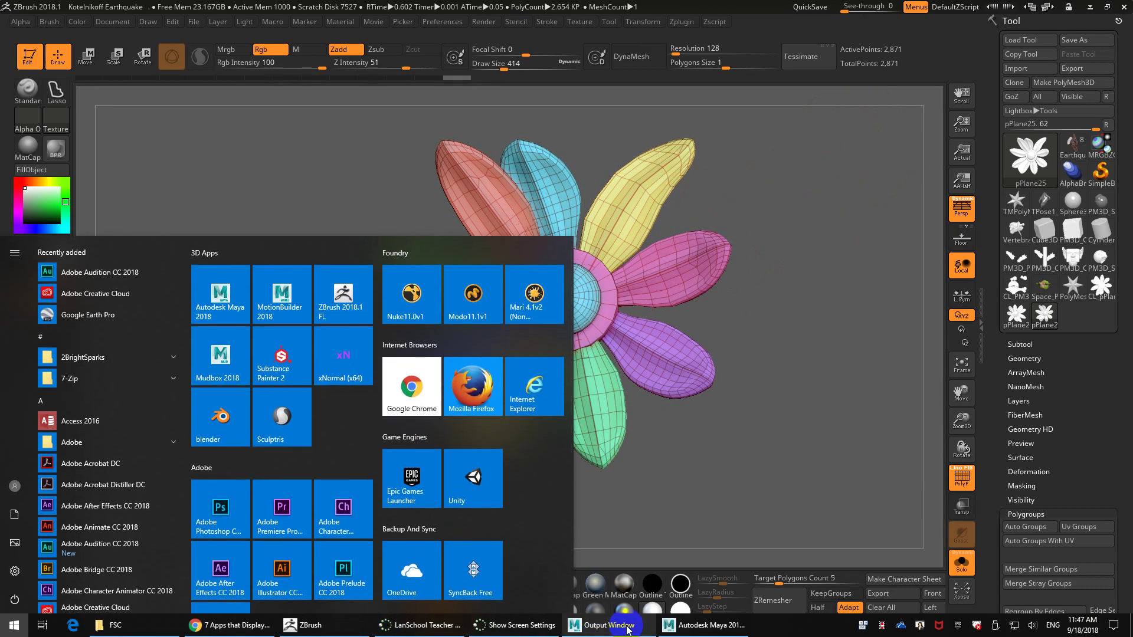
right_click(612, 627)
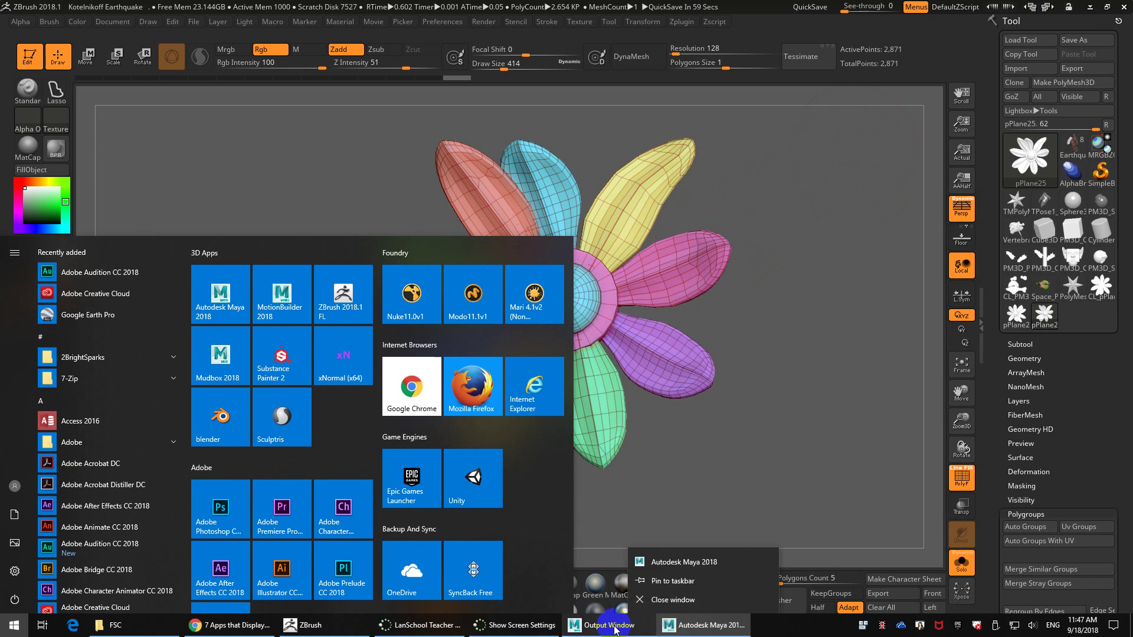
click(667, 600)
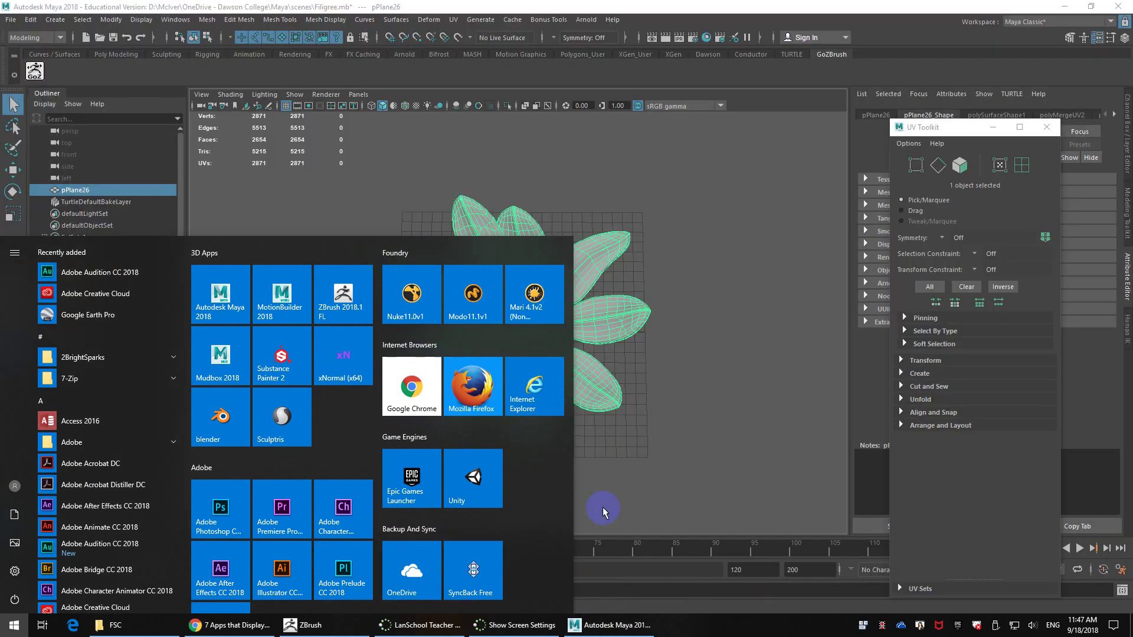
click(303, 625)
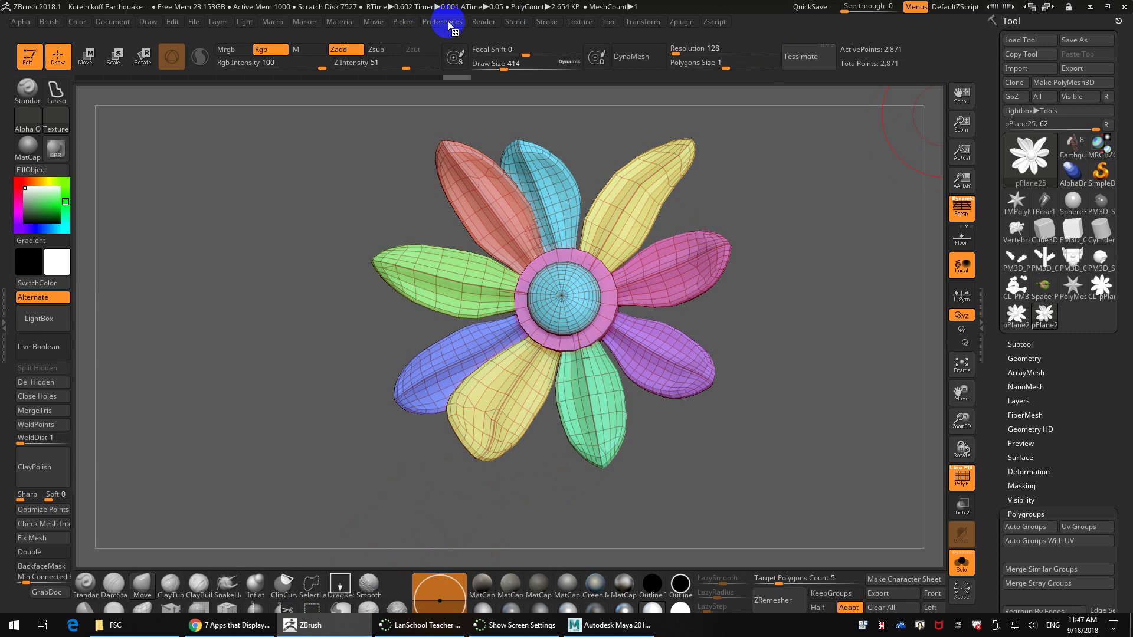
click(1020, 100)
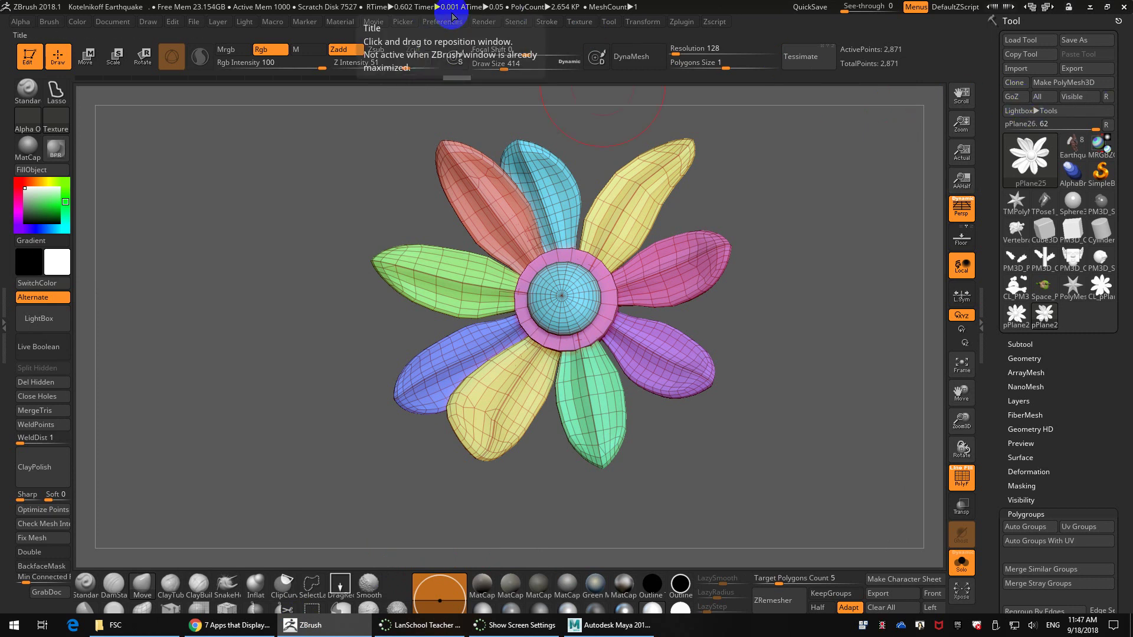
- Close the UV Toolkit, quit Maya without saving the changes to Filigree.mb, and return to ZBrush
key(super)
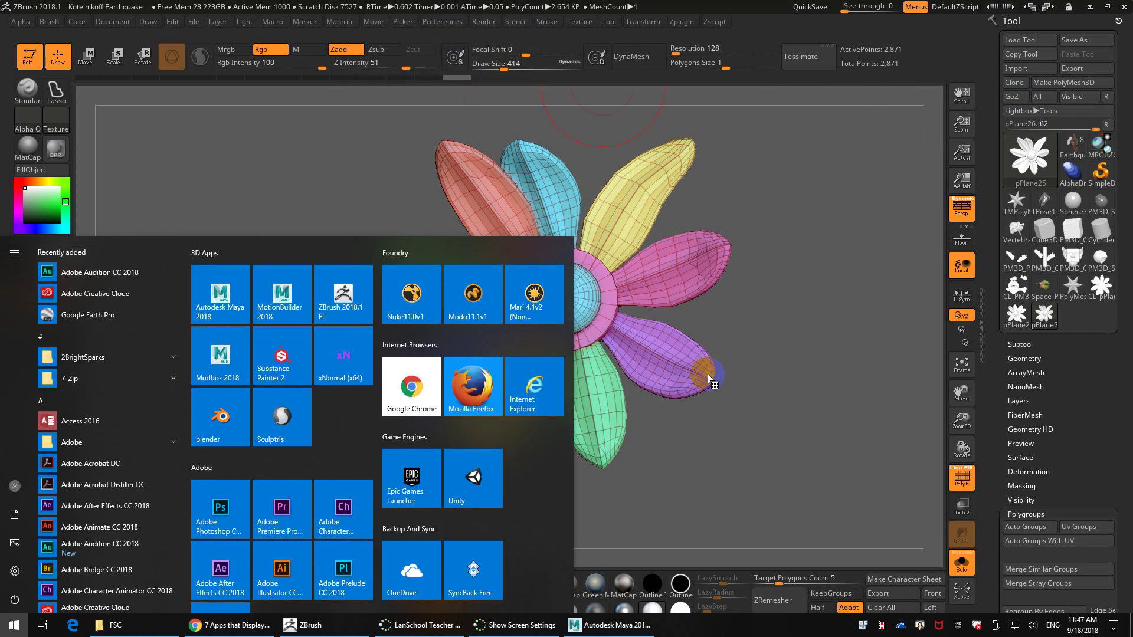
click(611, 625)
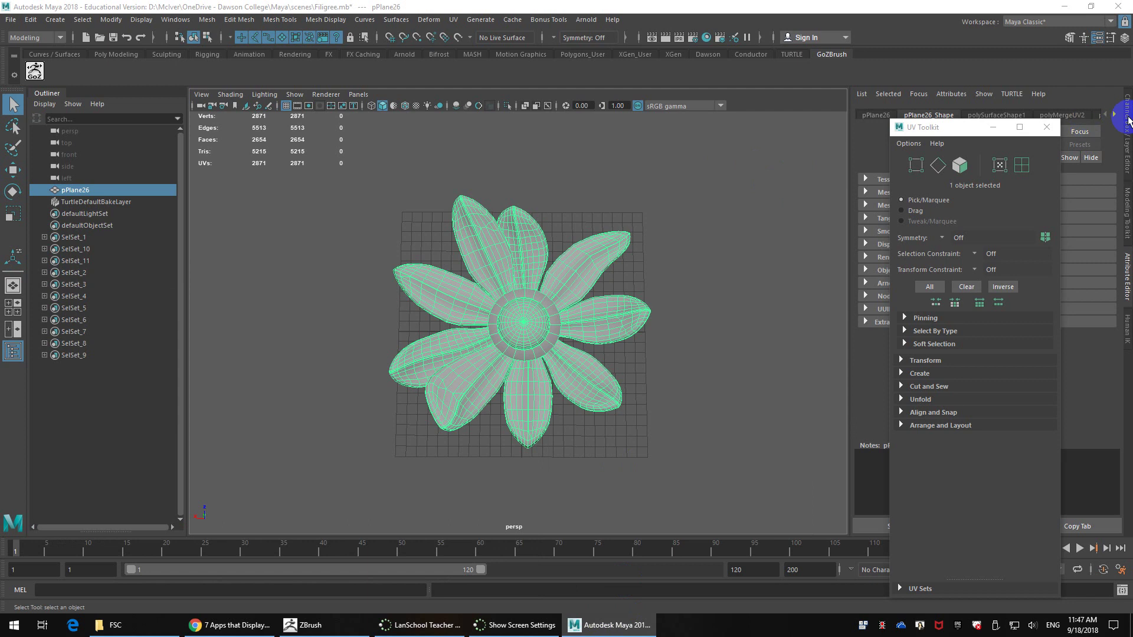
click(1047, 127)
click(1118, 6)
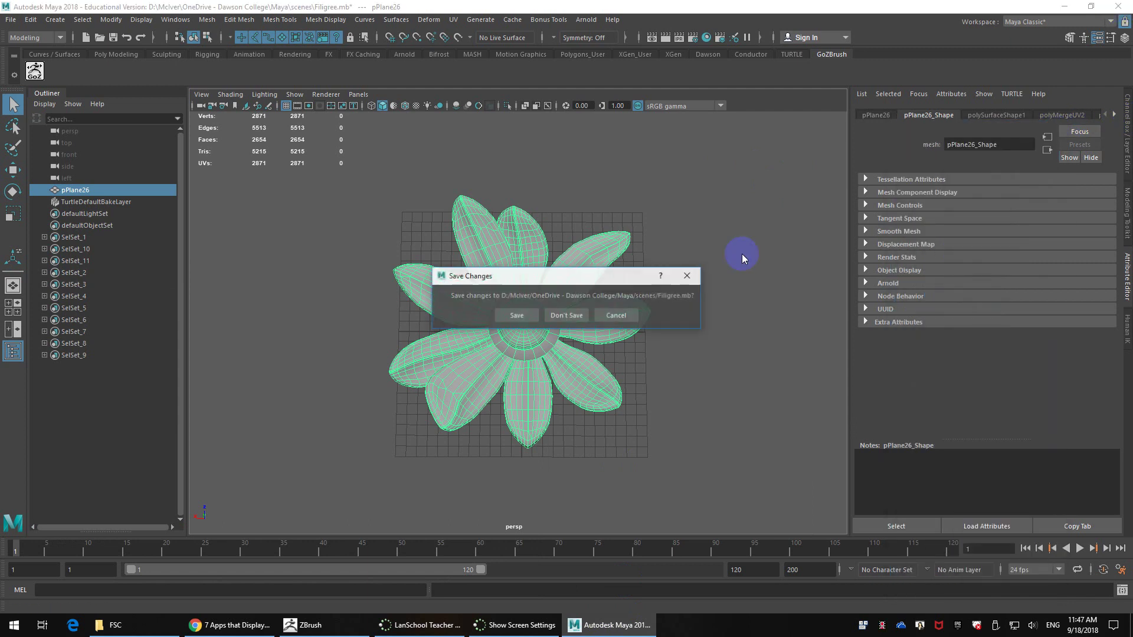
click(565, 314)
key(alt+Tab)
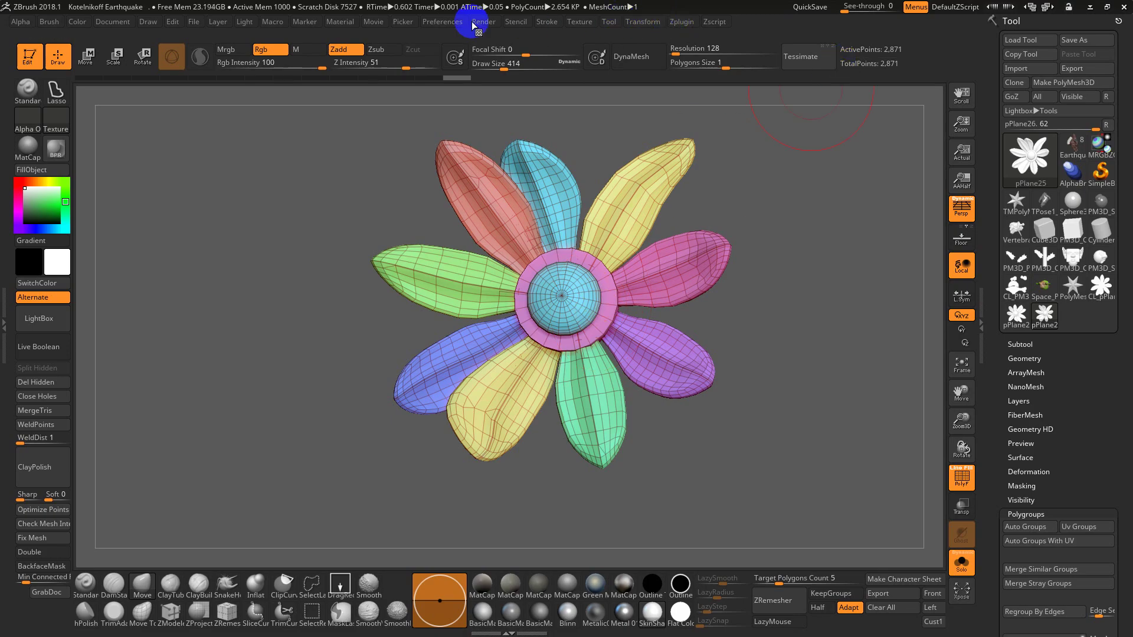
- Force a reinstall of the GoZ files for Maya through ZBrush's GoZ preferences
click(442, 21)
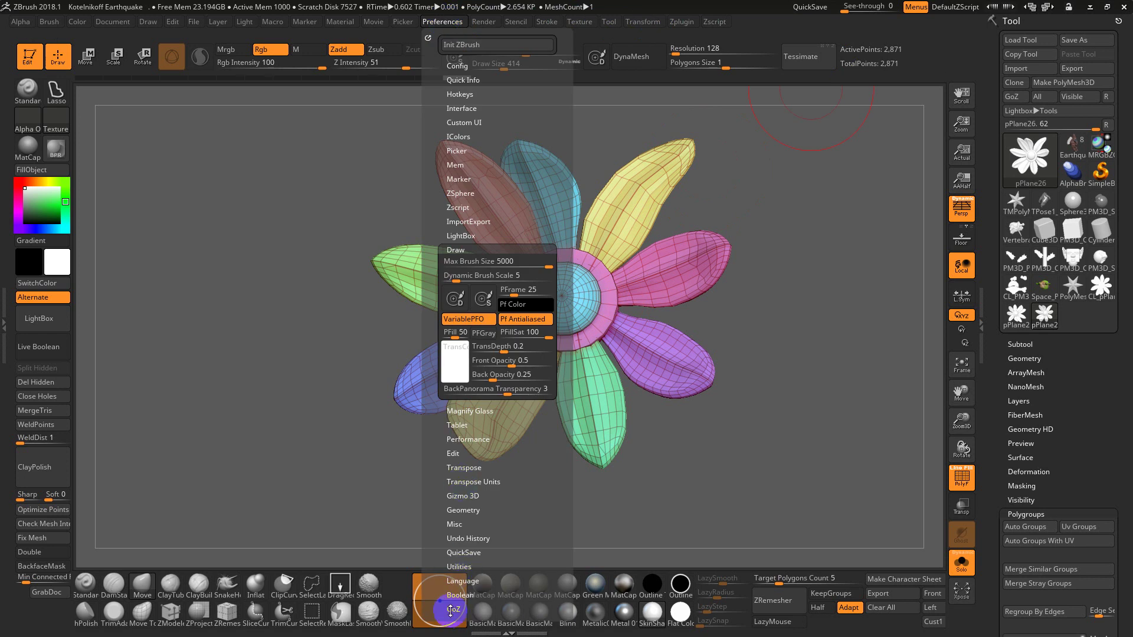
click(452, 610)
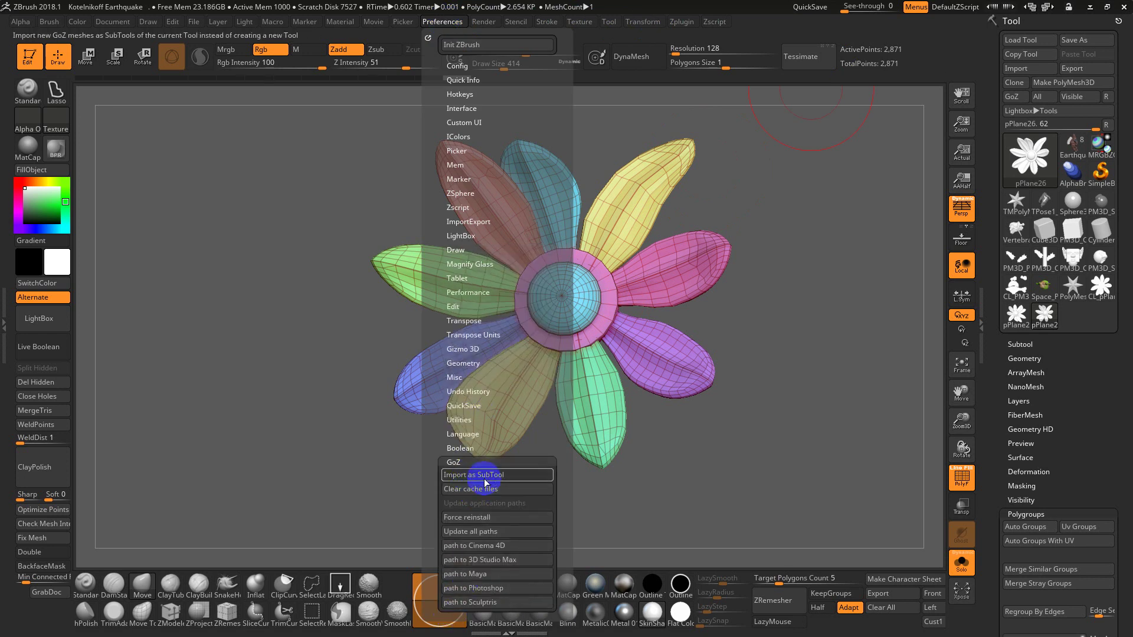
click(480, 518)
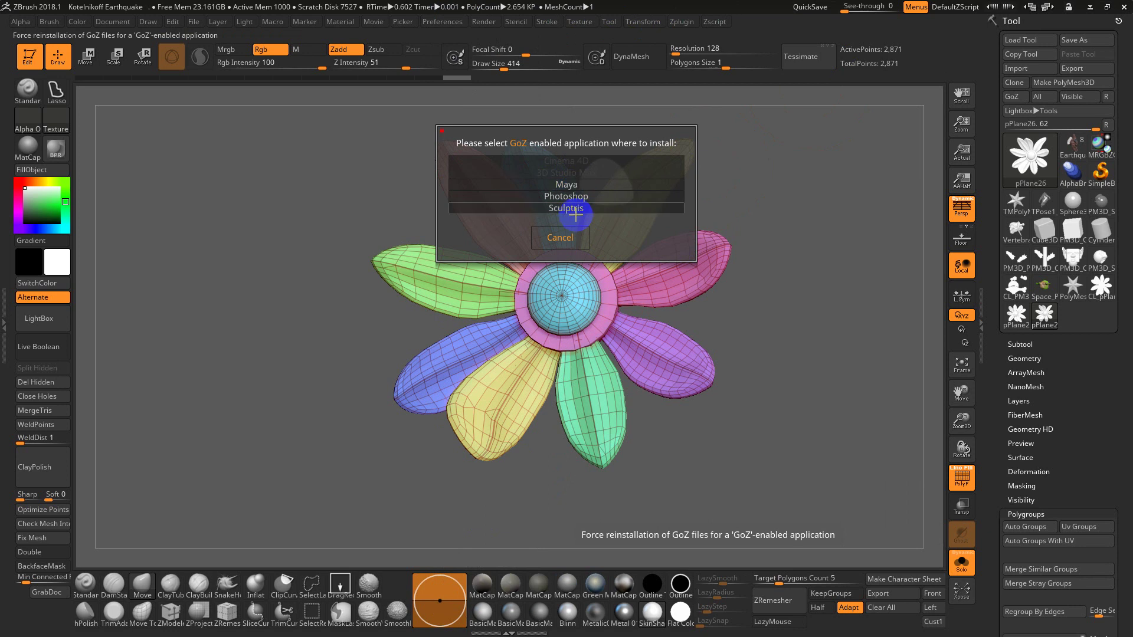
click(568, 236)
click(439, 21)
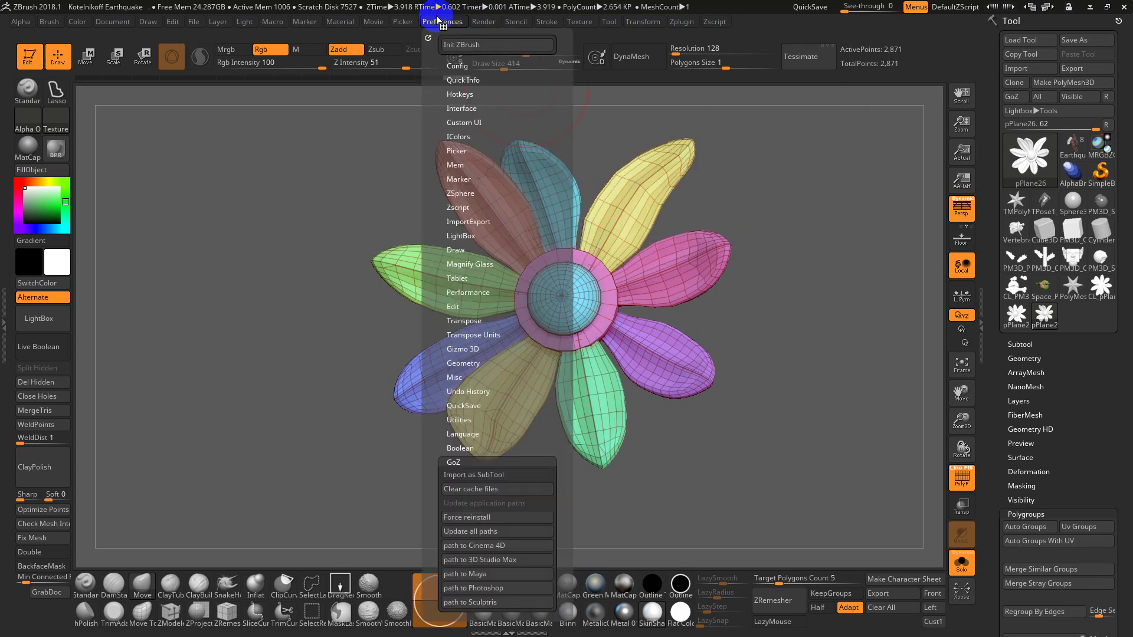
click(484, 518)
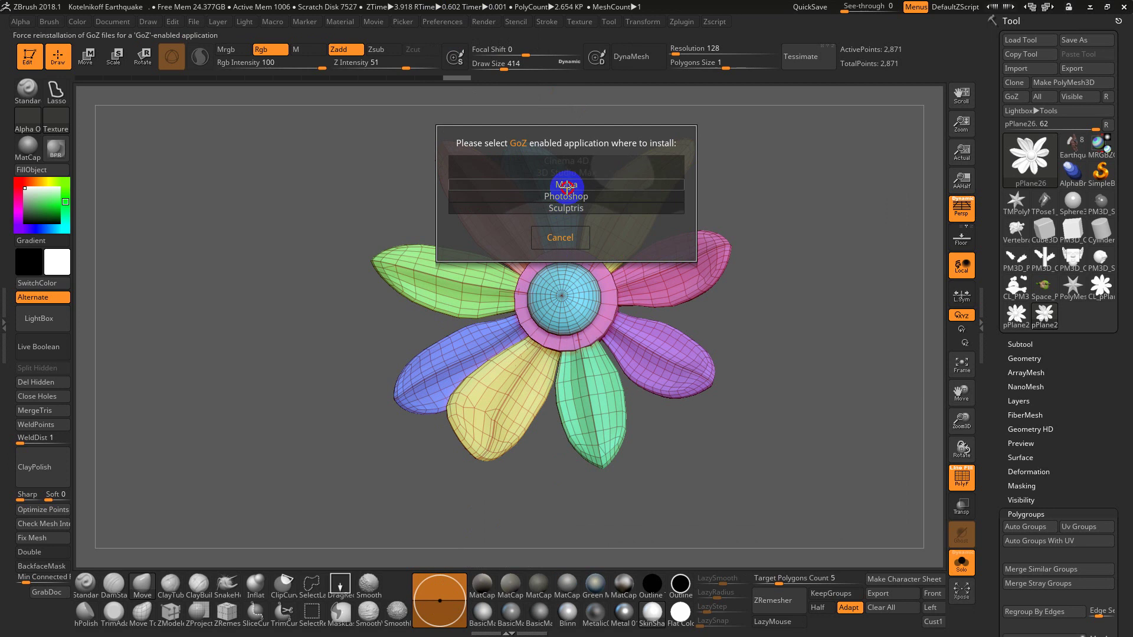
click(567, 186)
click(475, 242)
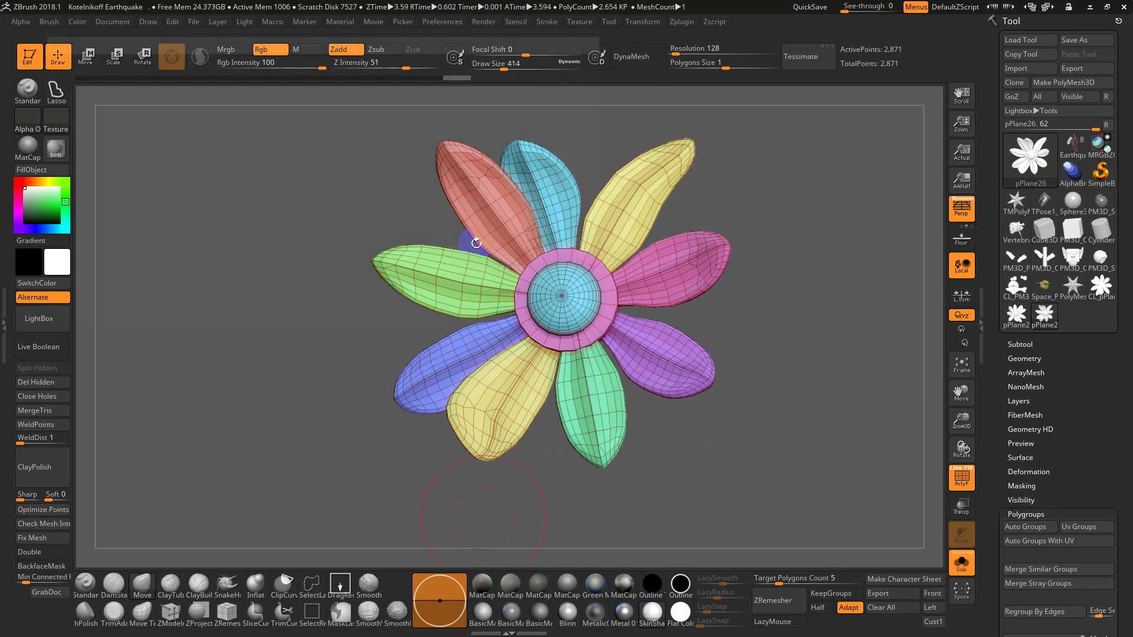
- Set GoZ's Photoshop path to the Adobe Photoshop CC 2018 executable and install the GoZ files for it
click(442, 21)
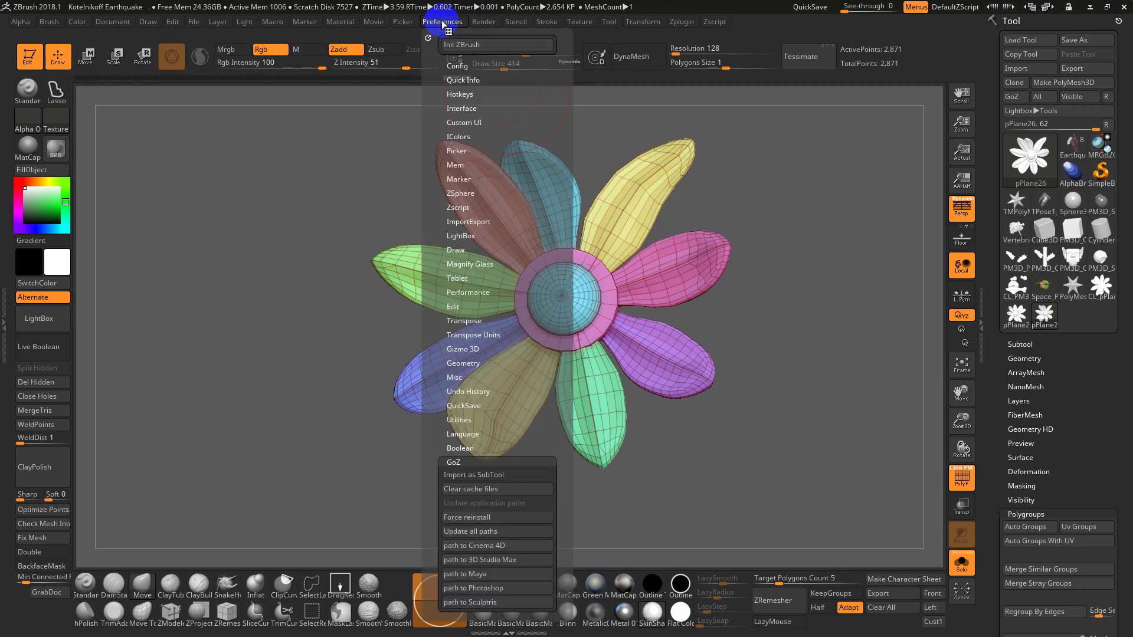
click(481, 587)
click(483, 602)
click(485, 589)
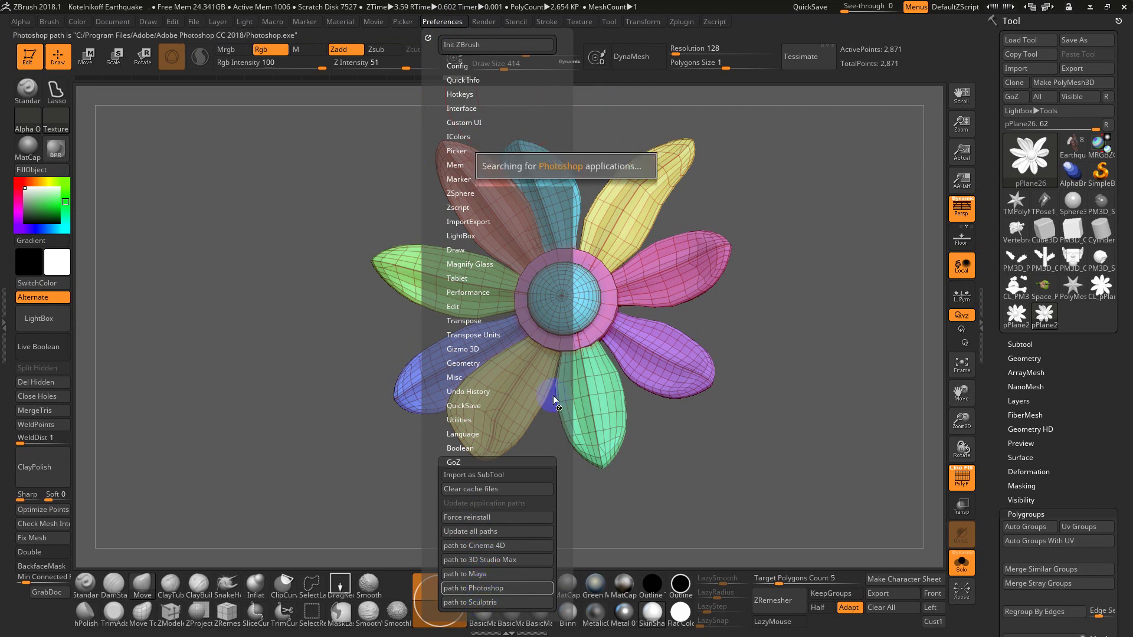
click(567, 190)
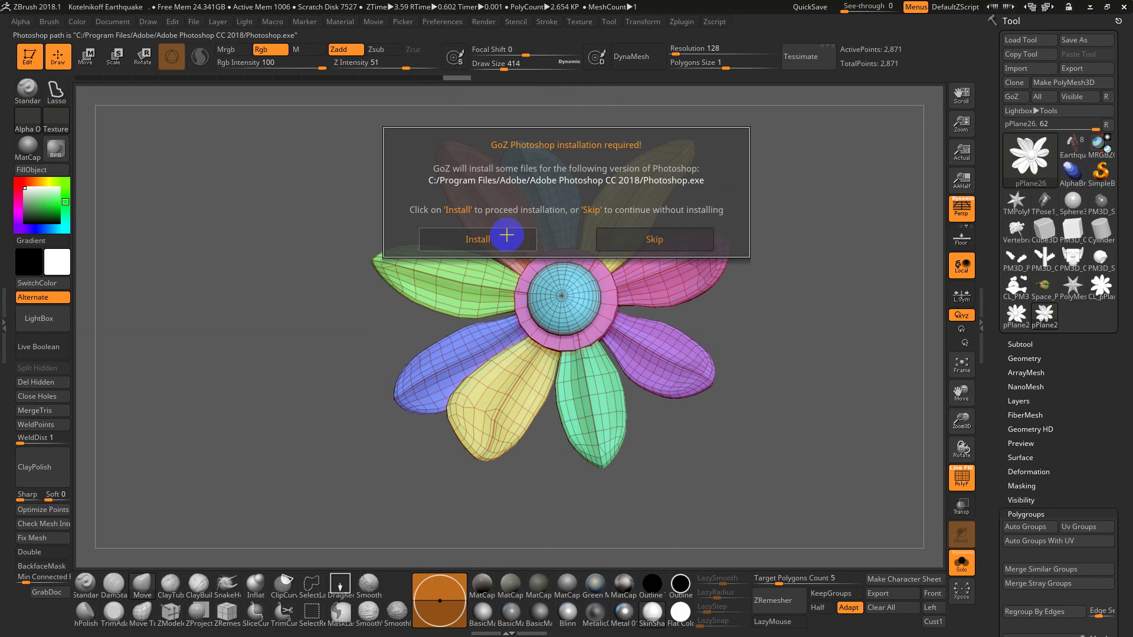
click(479, 239)
- Change the current GoZ application to Photoshop and try to send the flower there
drag(734, 198, 715, 214)
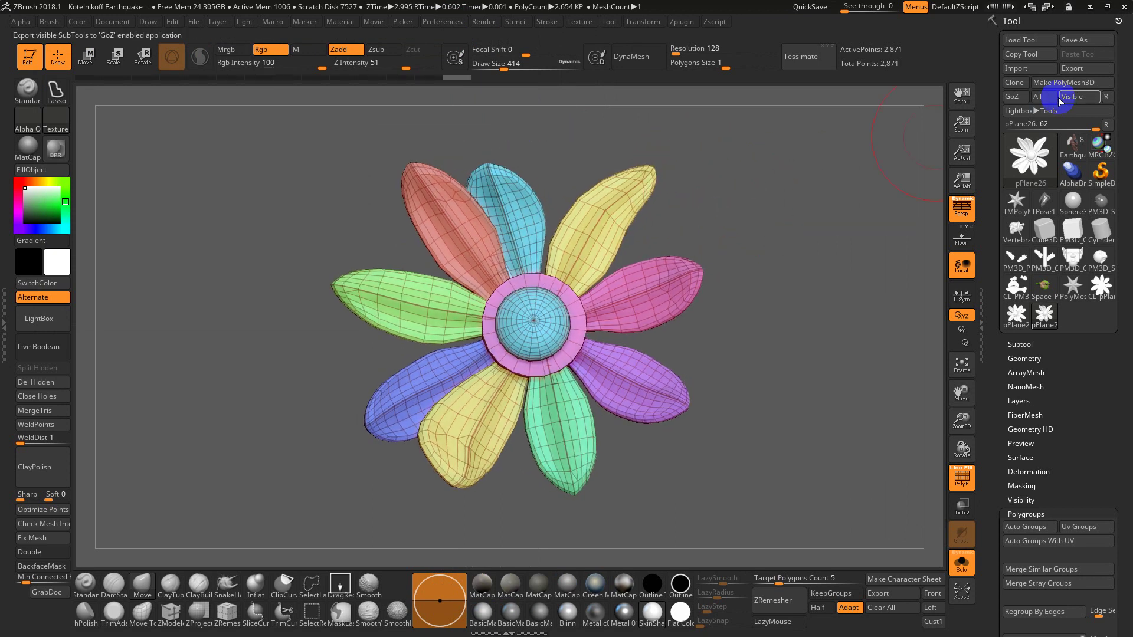
click(1107, 97)
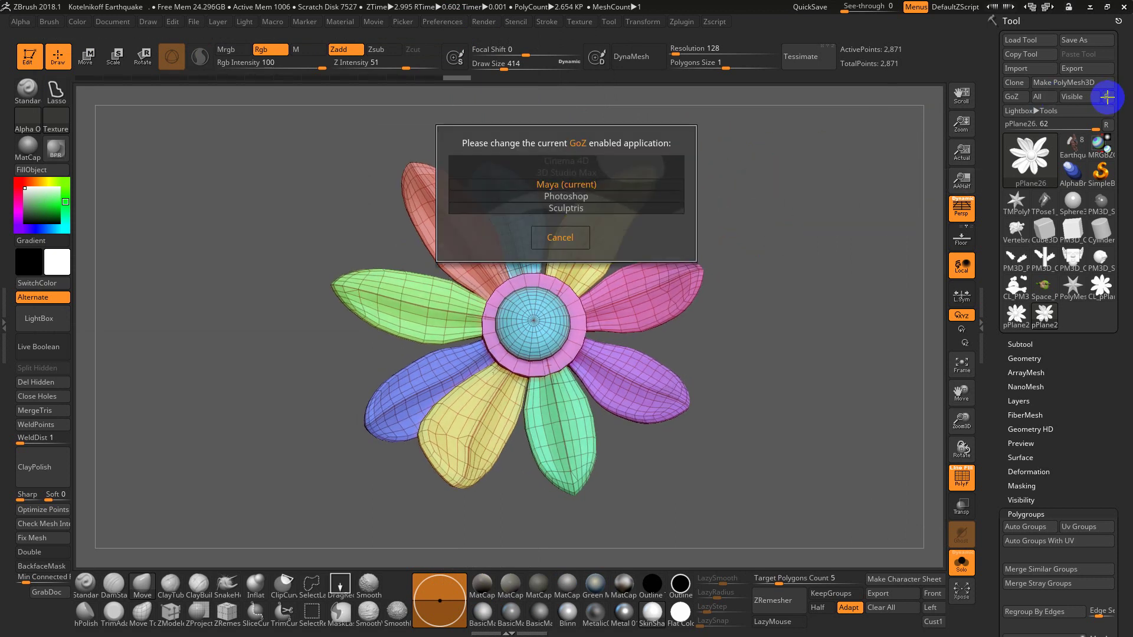
click(1107, 98)
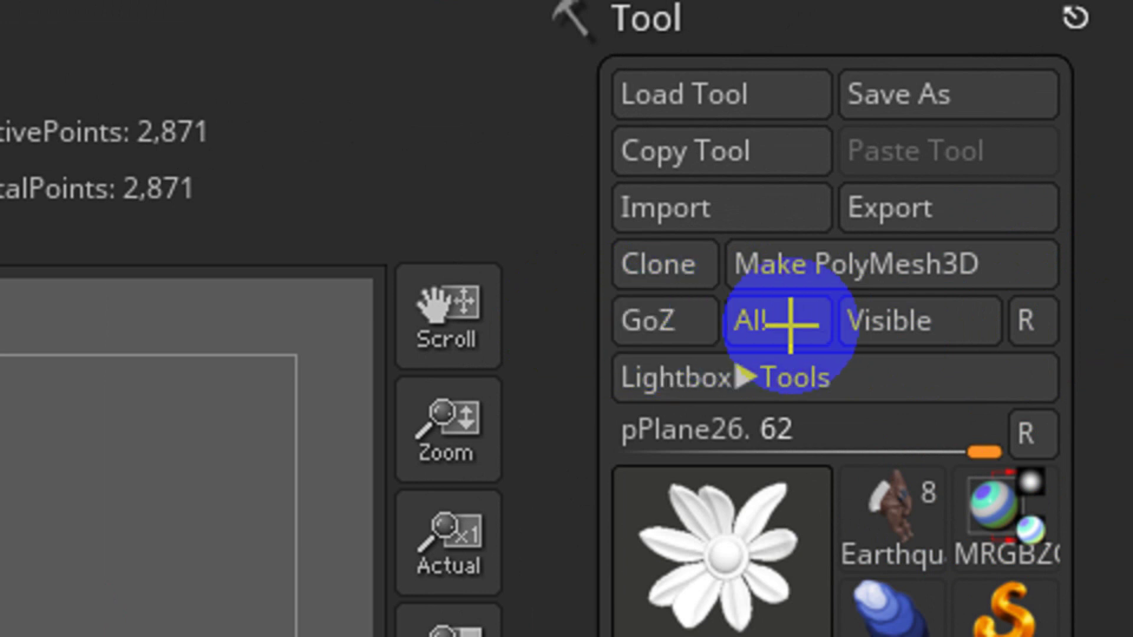
click(1042, 321)
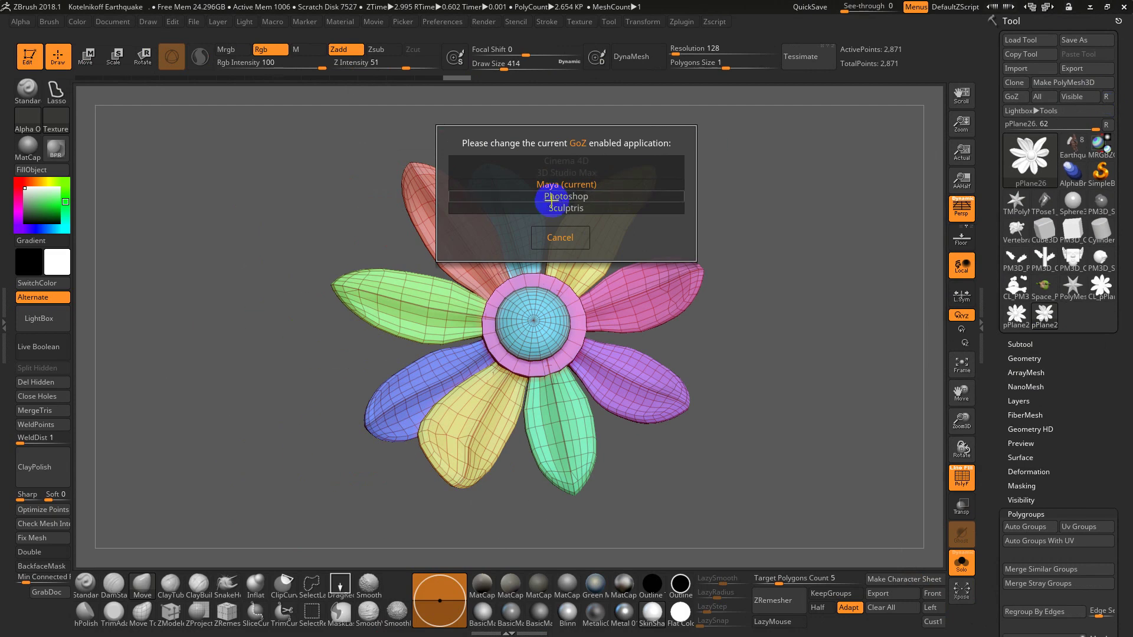
click(555, 197)
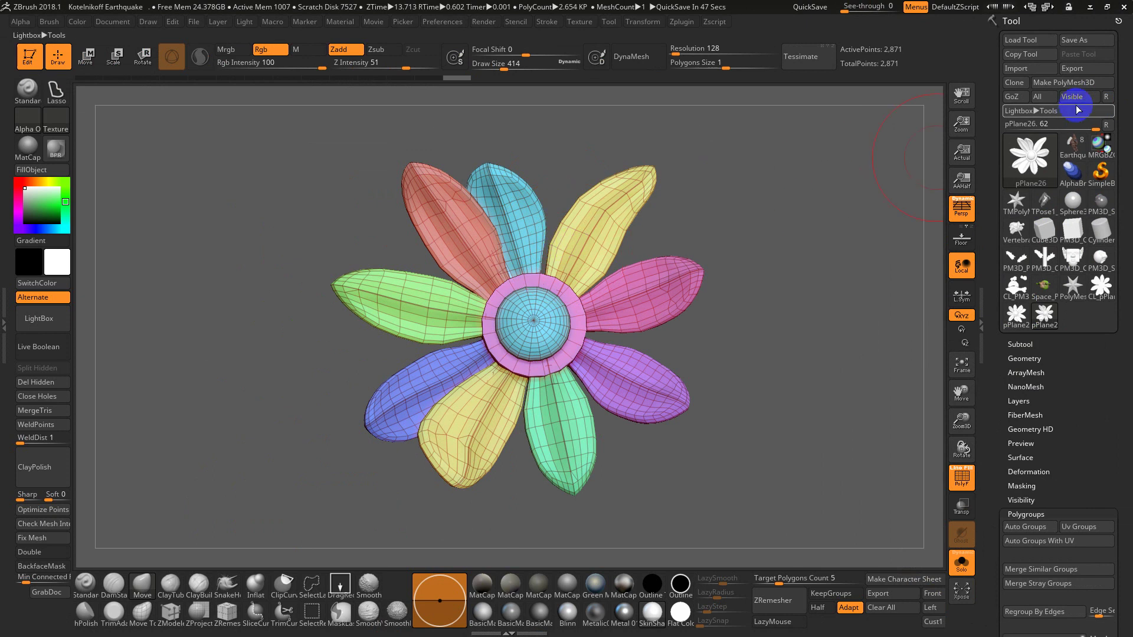
click(1012, 96)
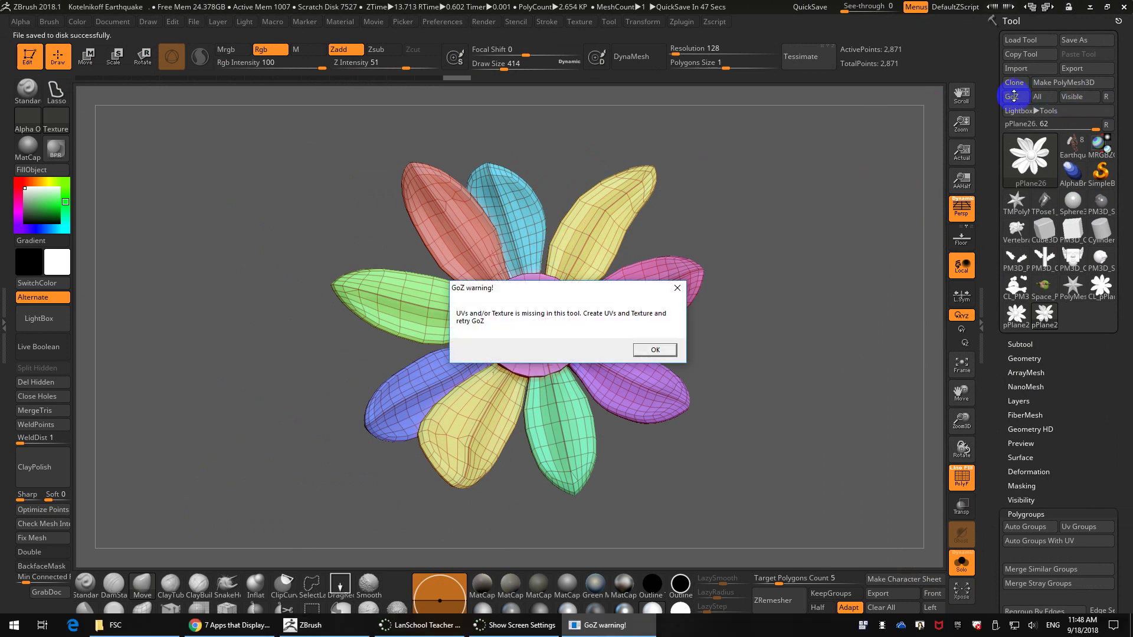
click(652, 354)
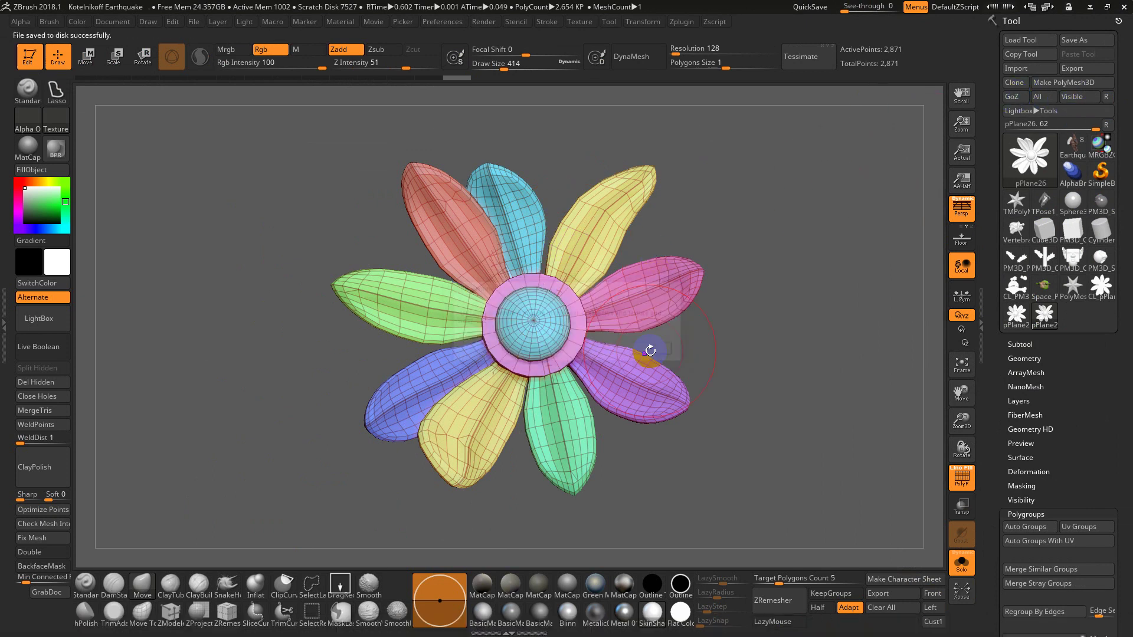
- Load the Kotelnikoff Earthquake sample project from LightBox in place of the flower
click(683, 27)
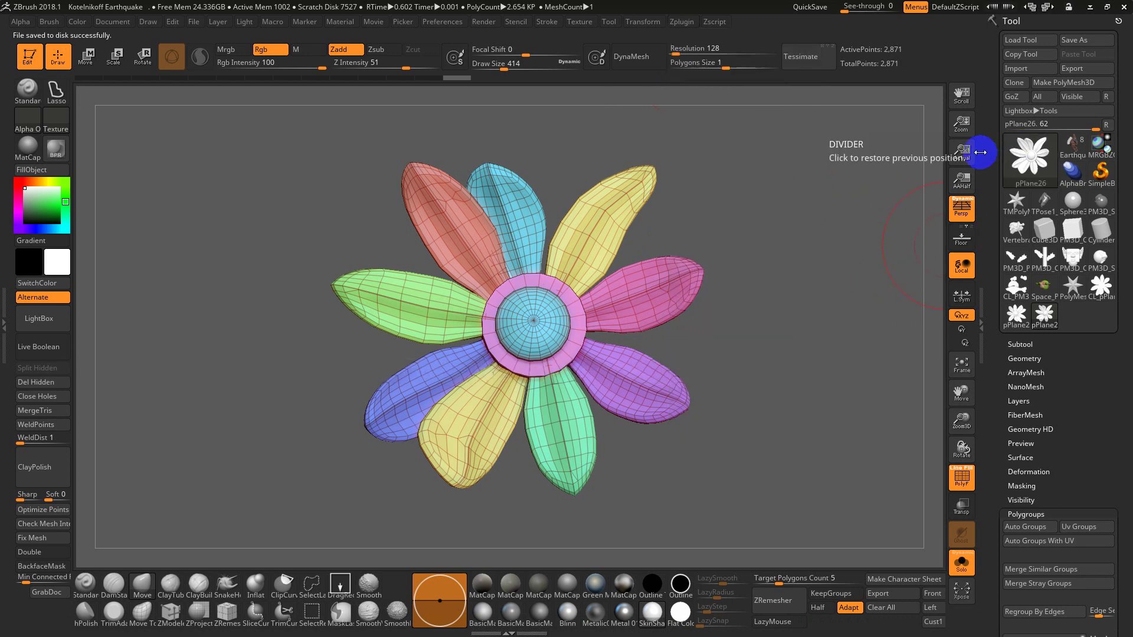
key(comma)
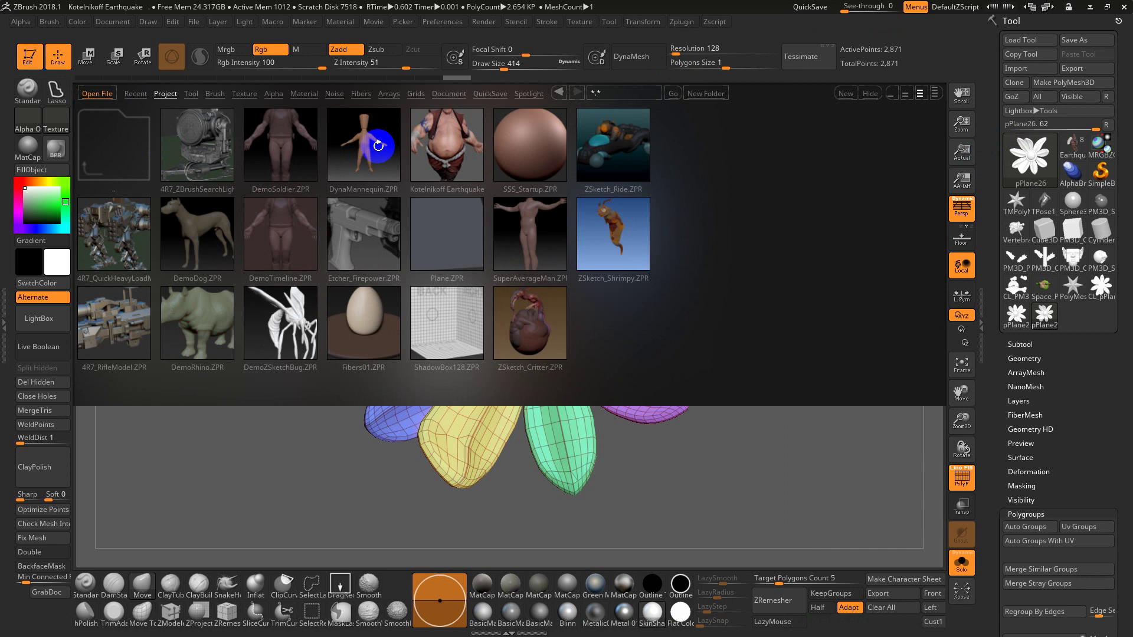
double_click(418, 148)
click(605, 350)
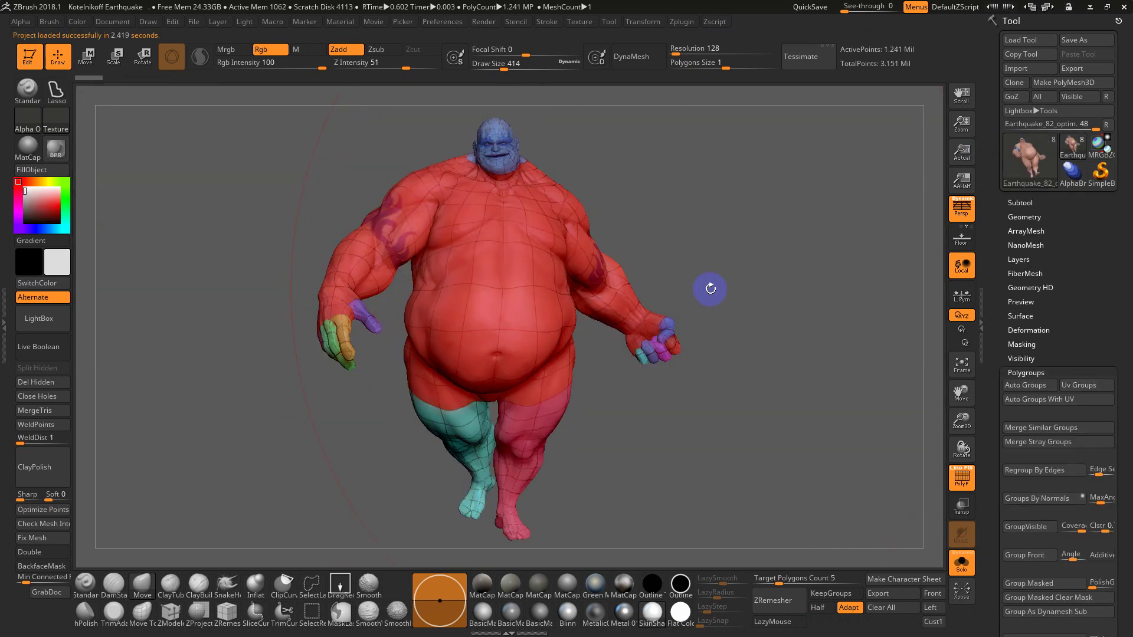
- Try to send the Earthquake figure to Photoshop through GoZ
drag(711, 288, 708, 284)
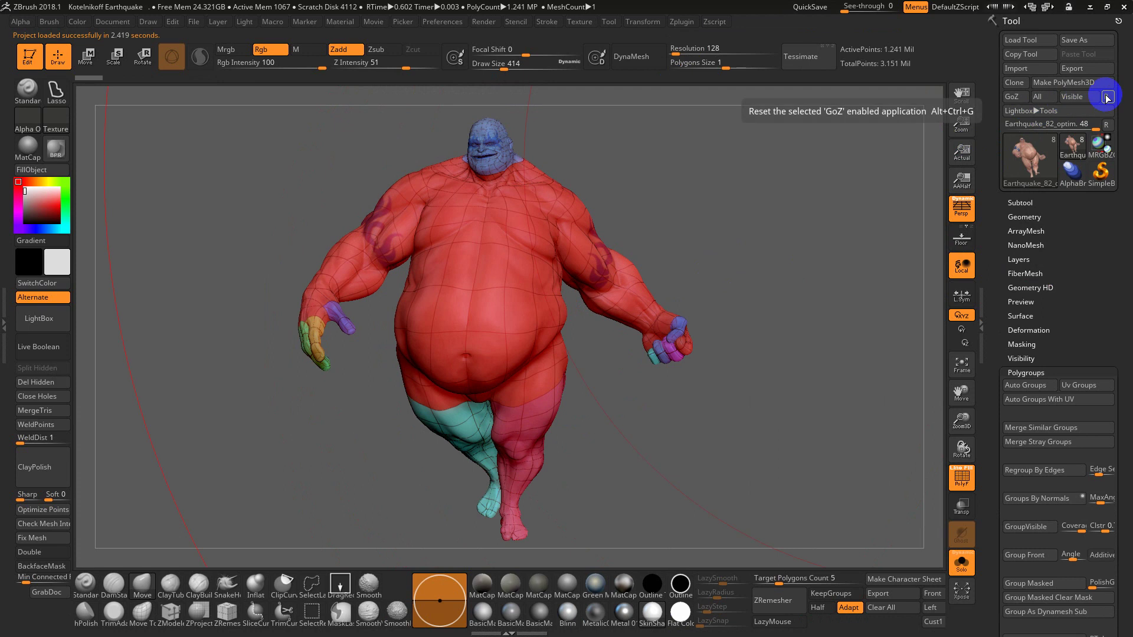
click(1007, 98)
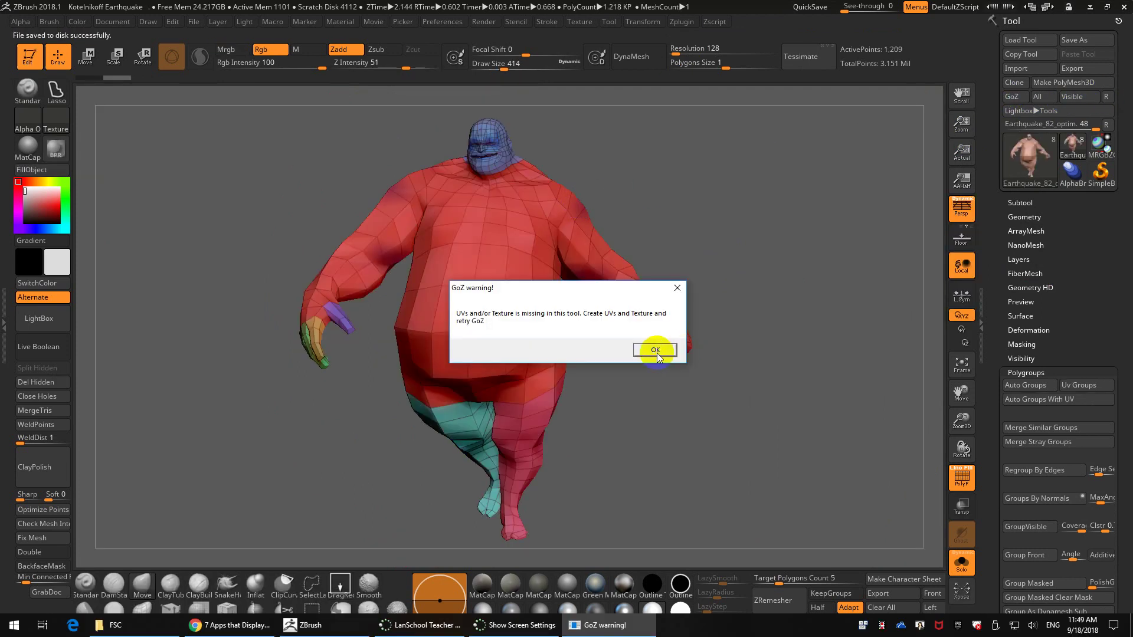
click(657, 351)
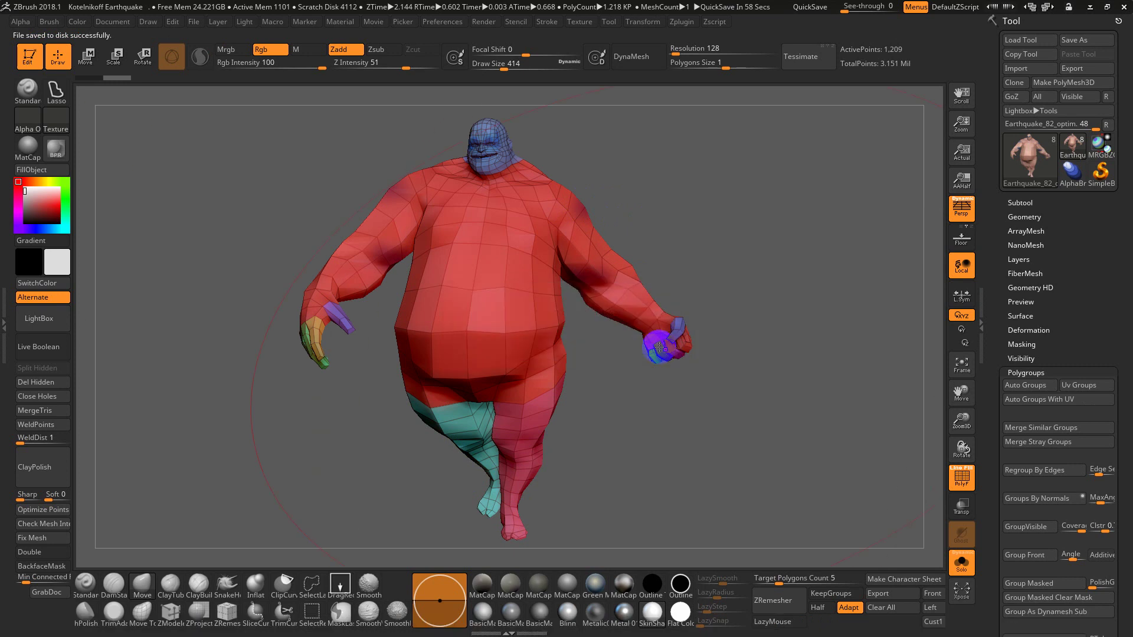
- Freeze the Earthquake figure's subdivision levels and unfreeze them again
click(1021, 217)
click(1039, 272)
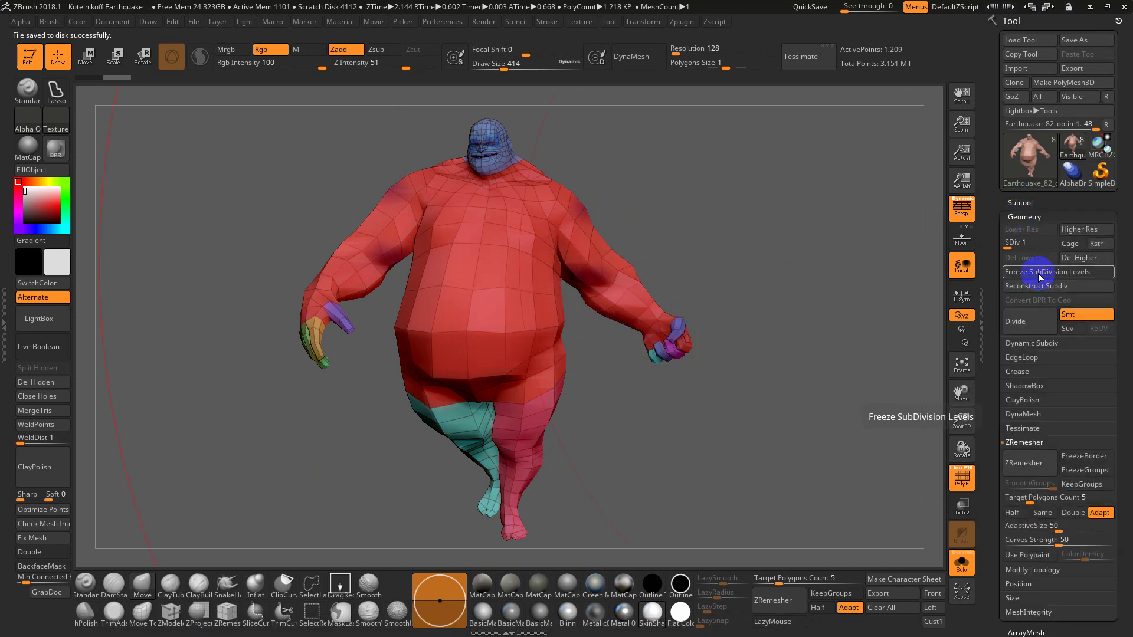
click(1031, 272)
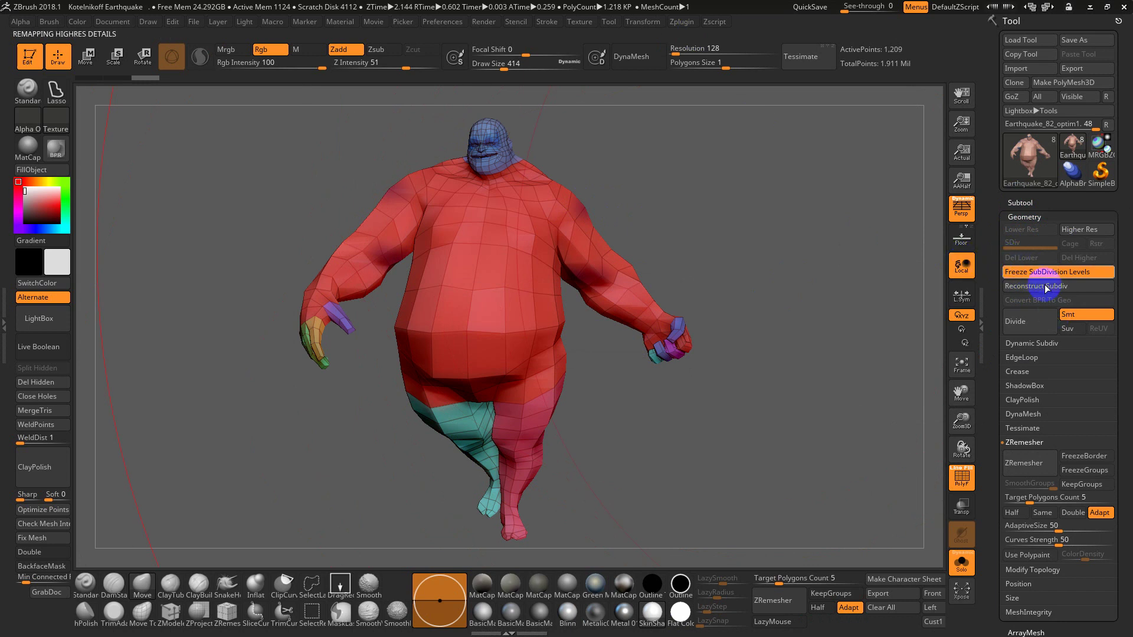
click(94, 77)
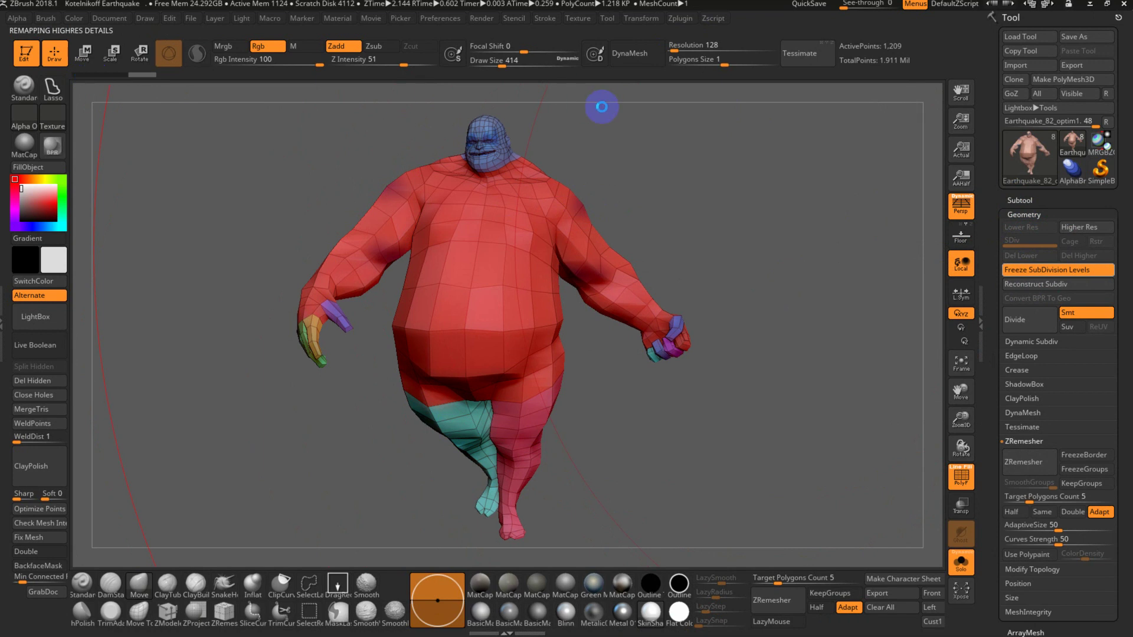
- Create a UV Master work clone of the Earthquake figure and unwrap it with Symmetry and Polygroups enabled
click(680, 18)
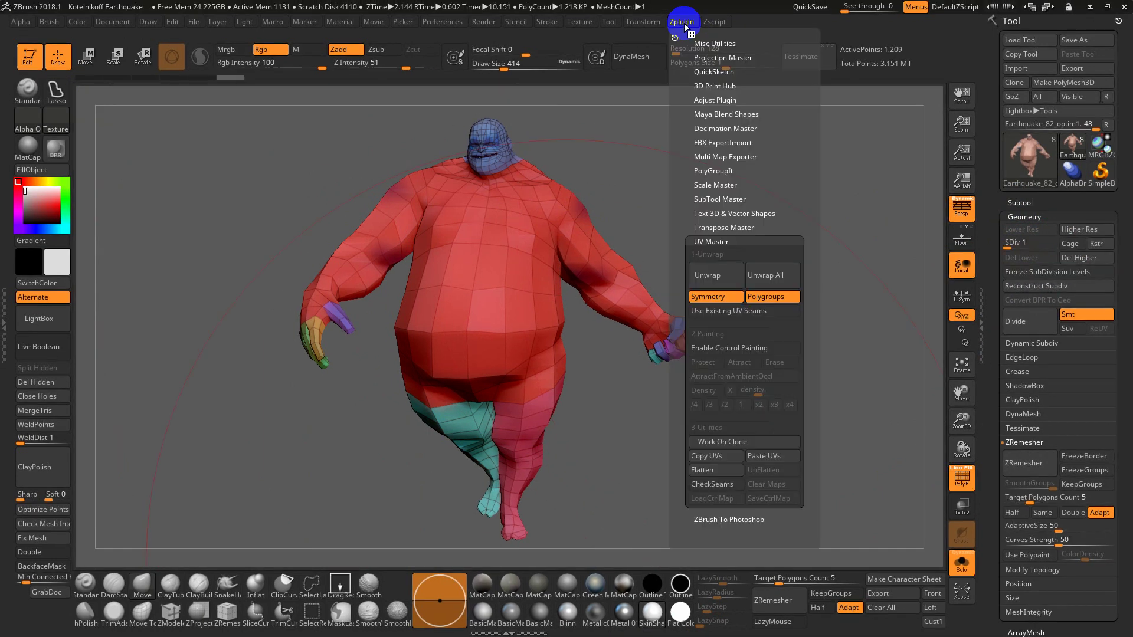
click(730, 448)
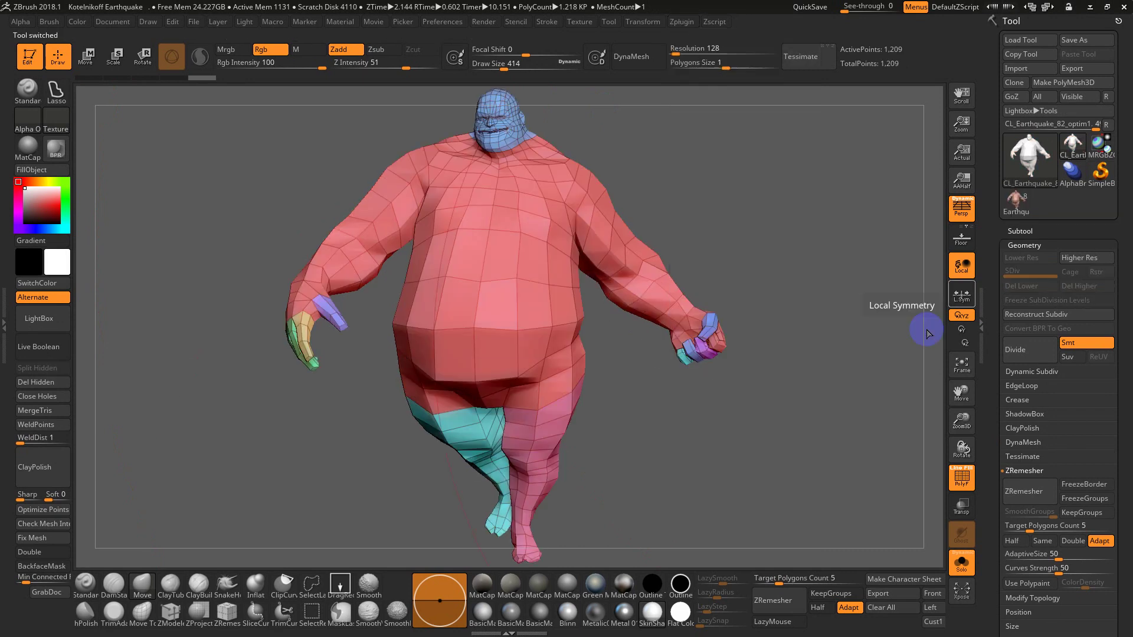
click(680, 22)
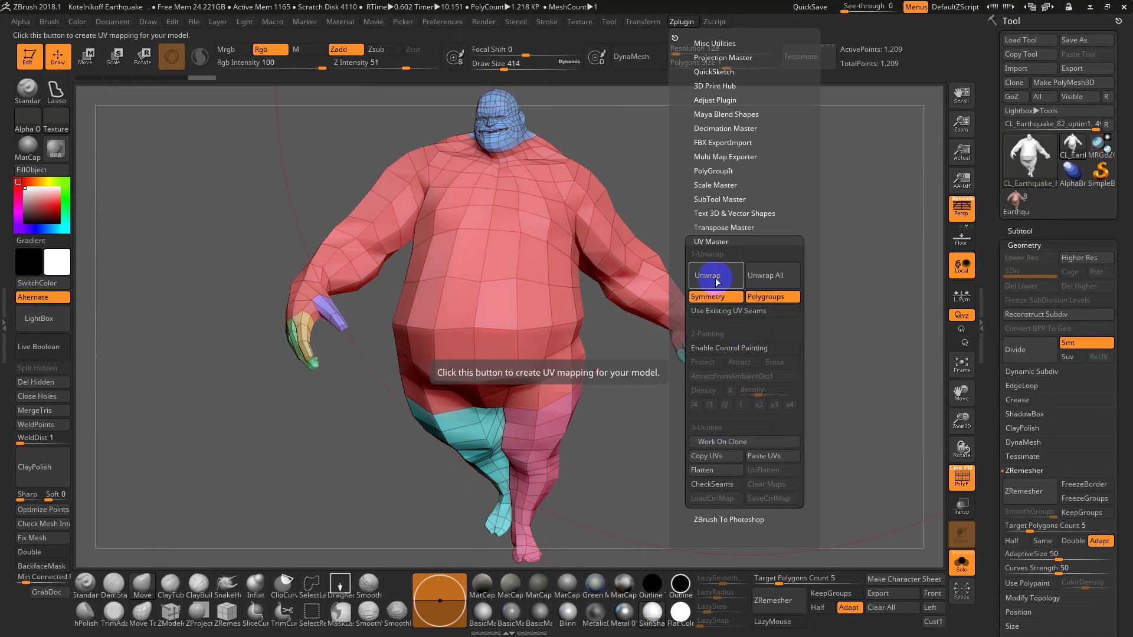
click(716, 278)
- Flatten the clone to inspect its UV islands, and unflatten it back into the 3D figure
click(680, 21)
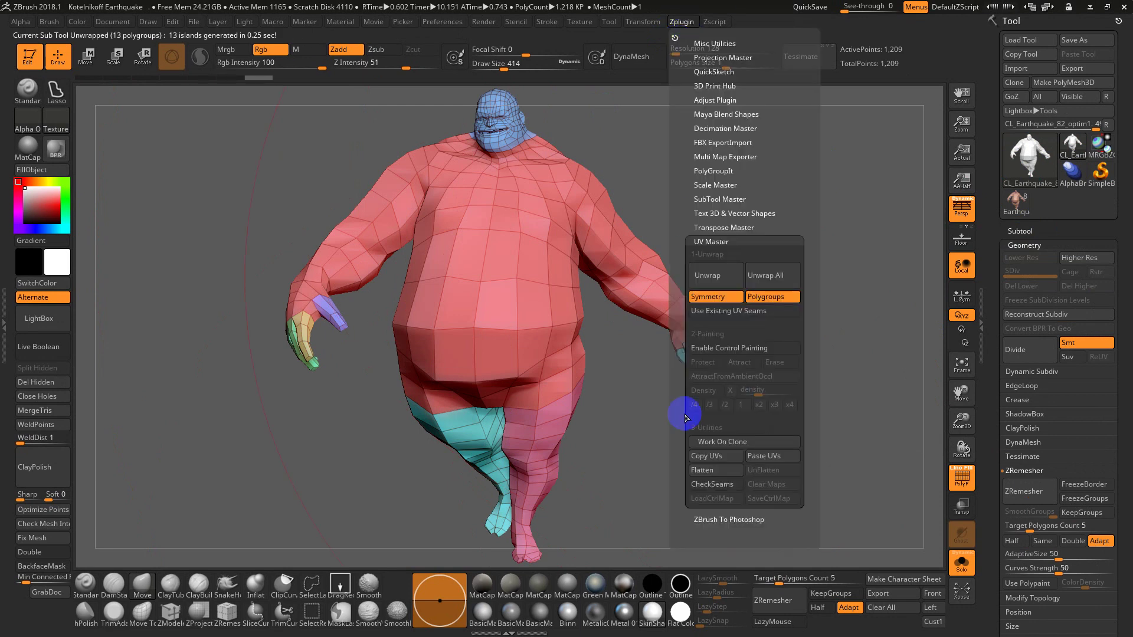
click(716, 471)
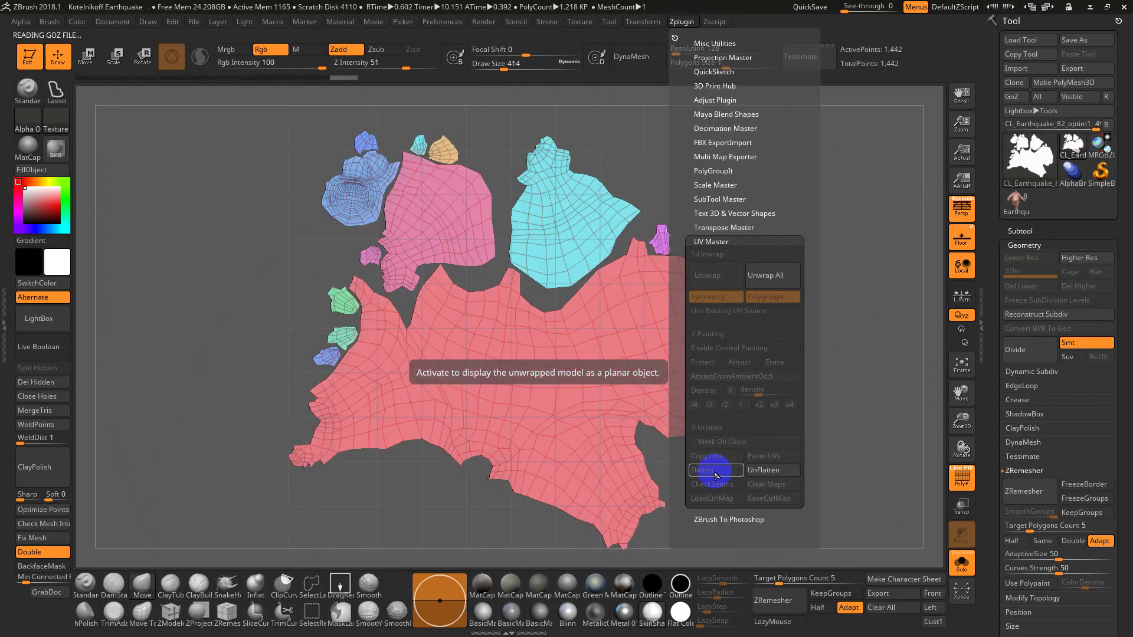
click(766, 471)
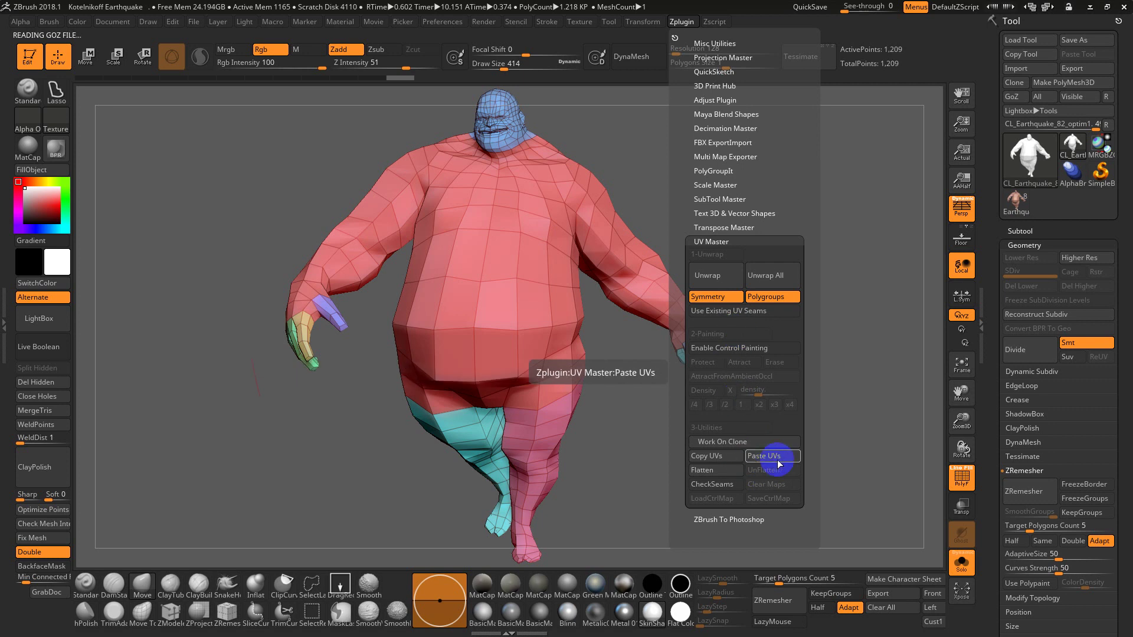
- Copy the clone's UVs onto the original Earthquake figure with UV Master and retry sending it through GoZ
click(719, 457)
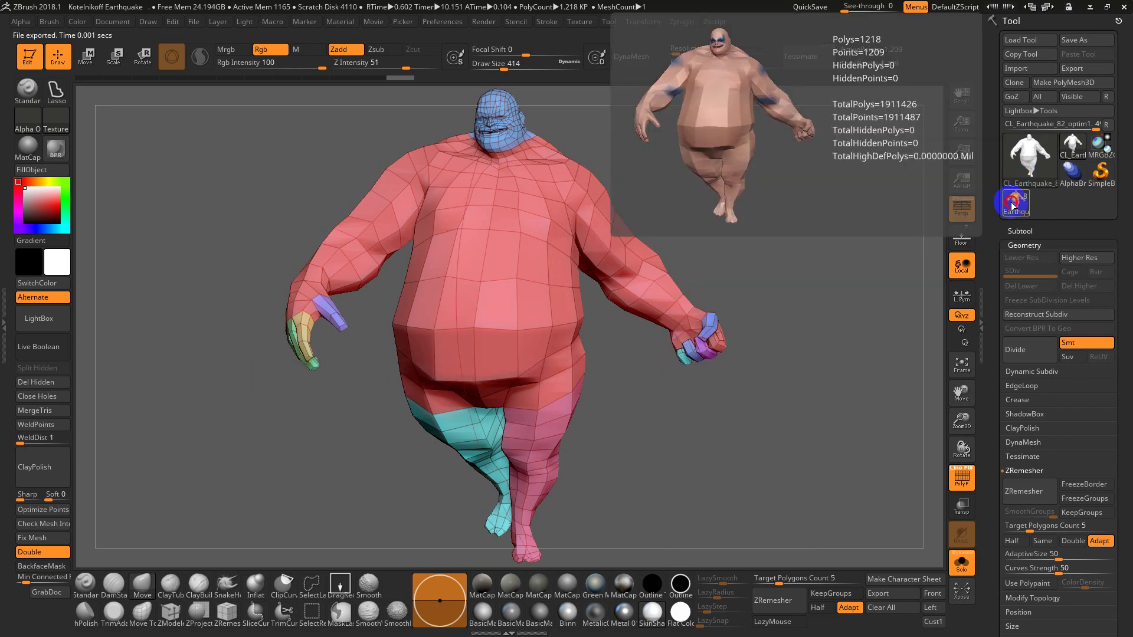
click(1015, 200)
click(679, 21)
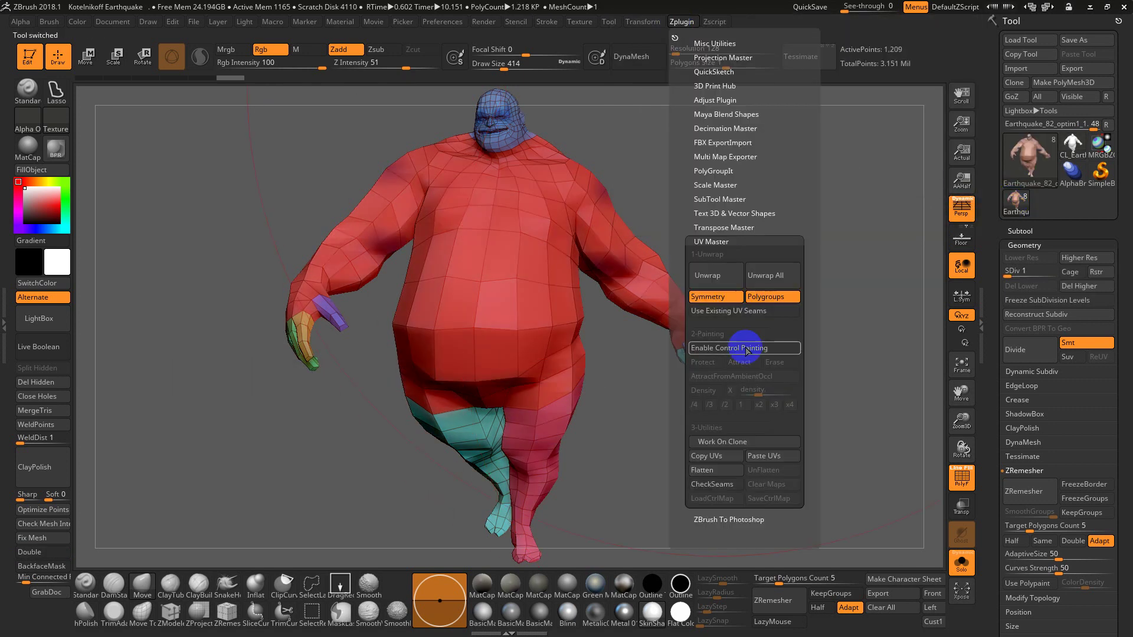
click(766, 457)
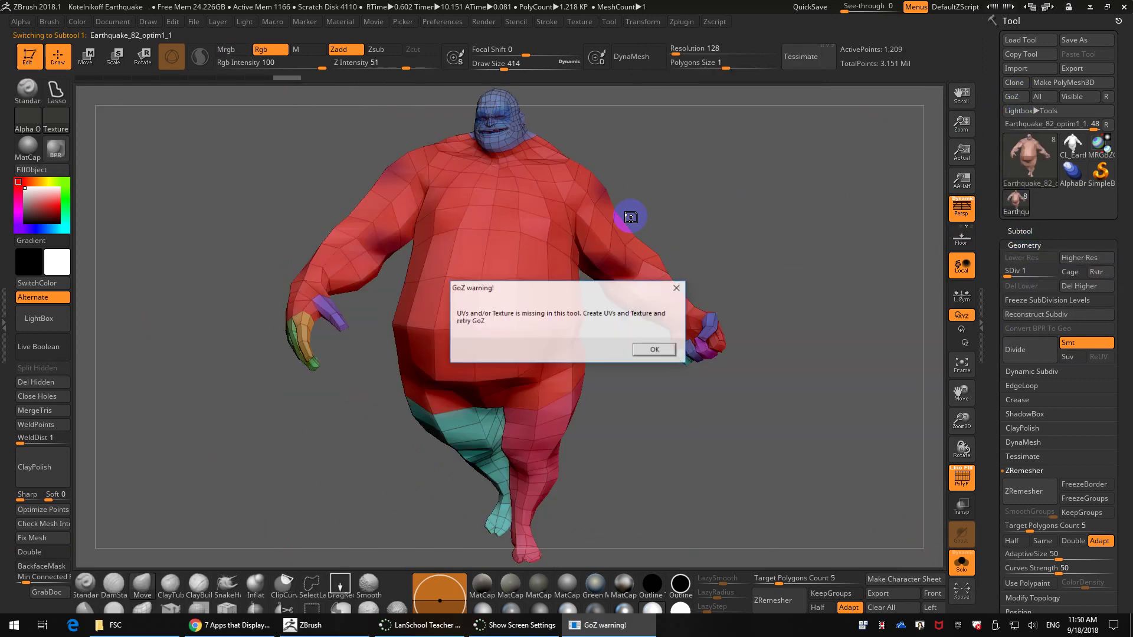
click(656, 350)
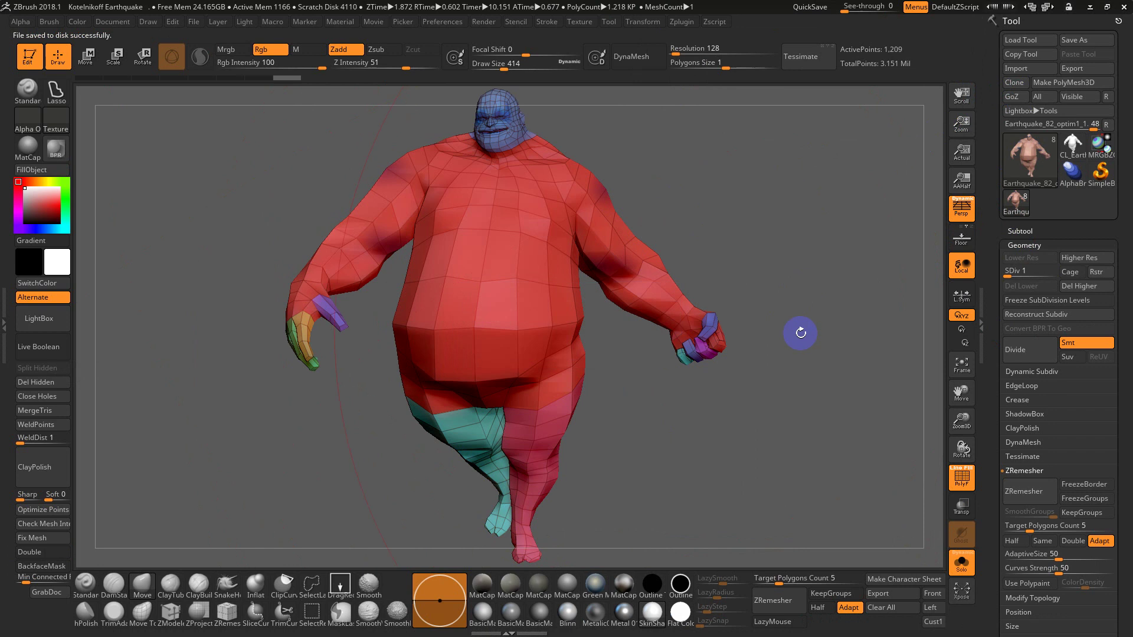
- Hide the polyframe and raise the Earthquake figure to its highest subdivision level
key(shift+f)
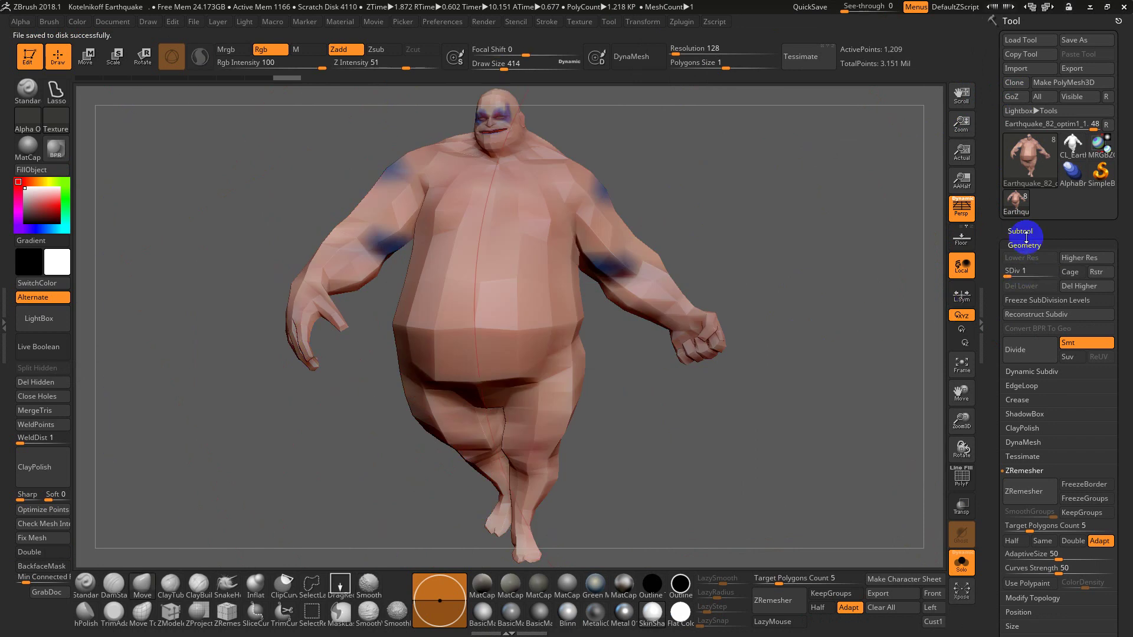
click(1024, 244)
key(d)
key(d)
key(d)
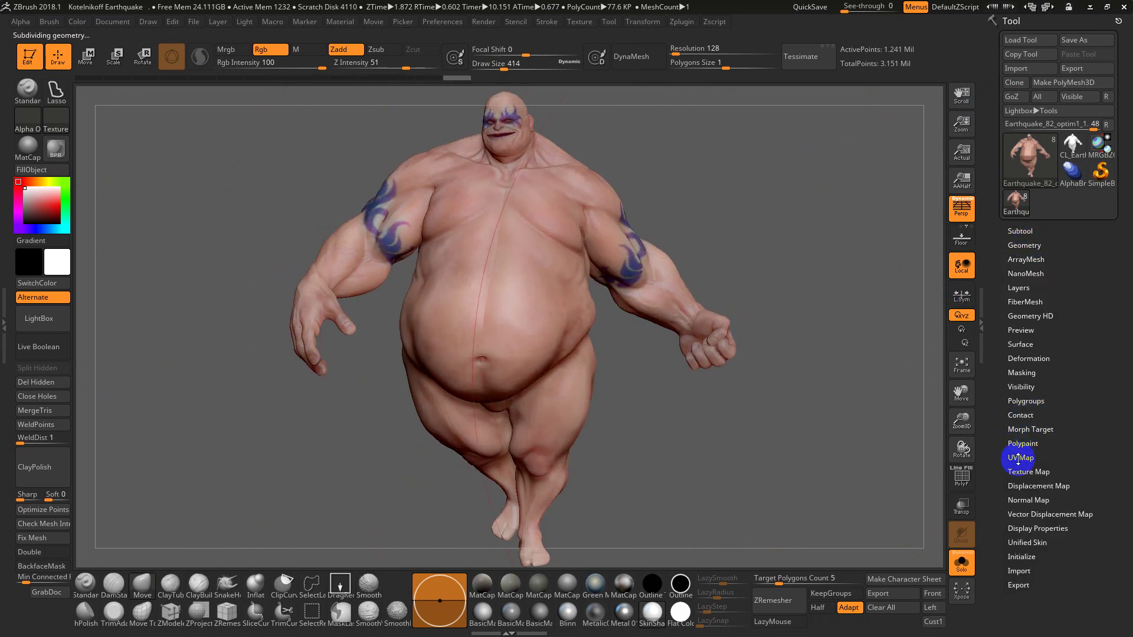
- Check the figure's UV map settings and create a new texture map from its polypaint
click(1018, 458)
scroll(994, 445, down, 4)
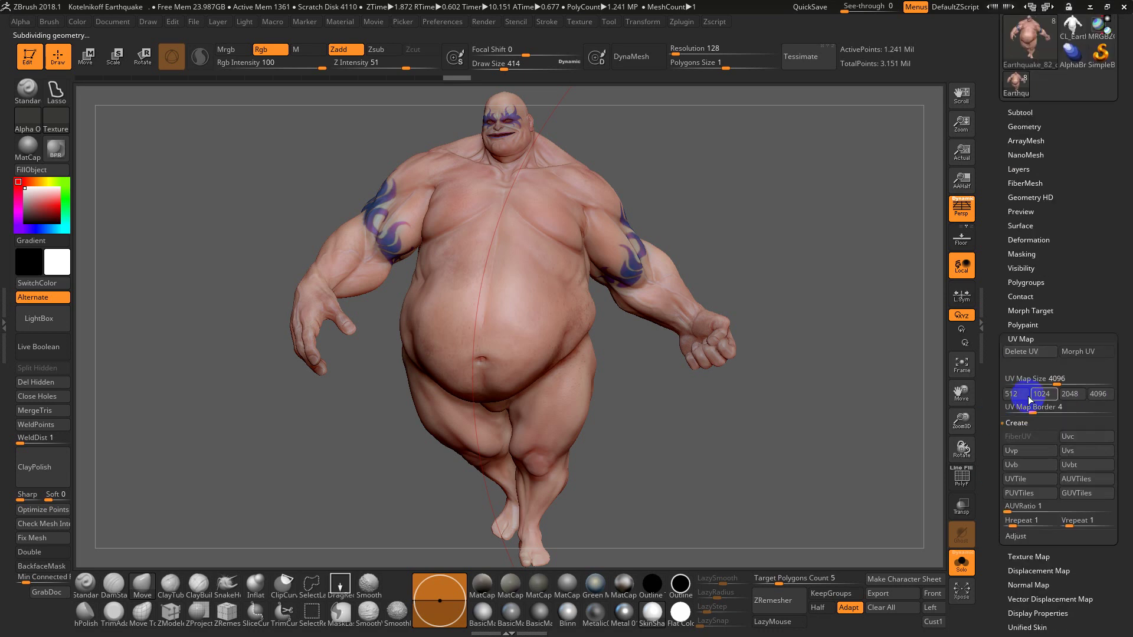
click(1022, 339)
click(1029, 354)
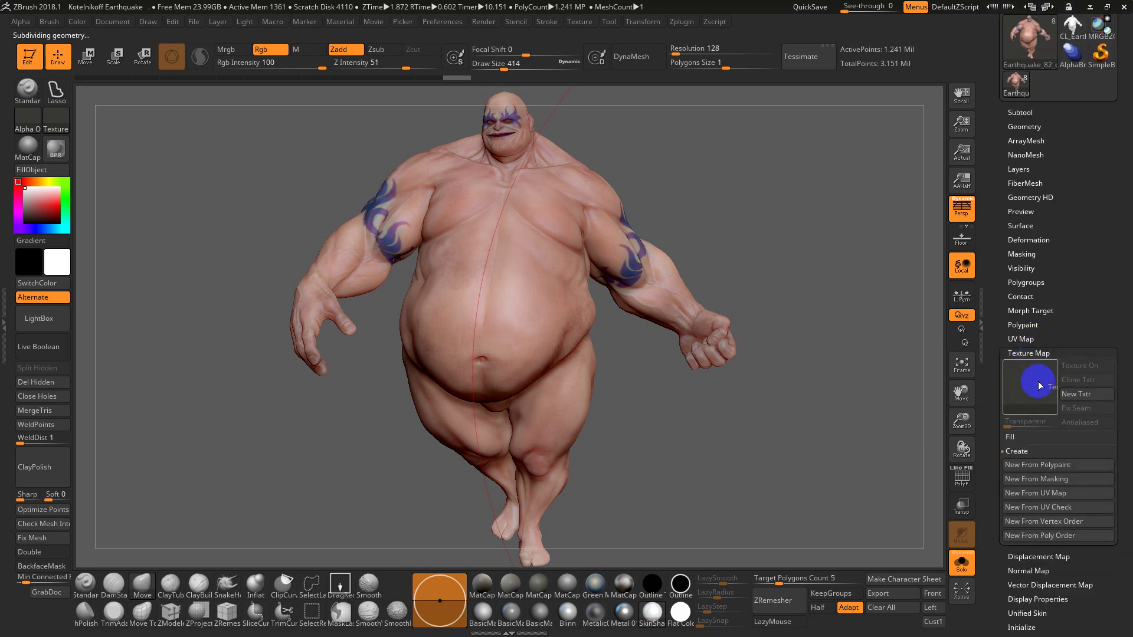
click(1027, 465)
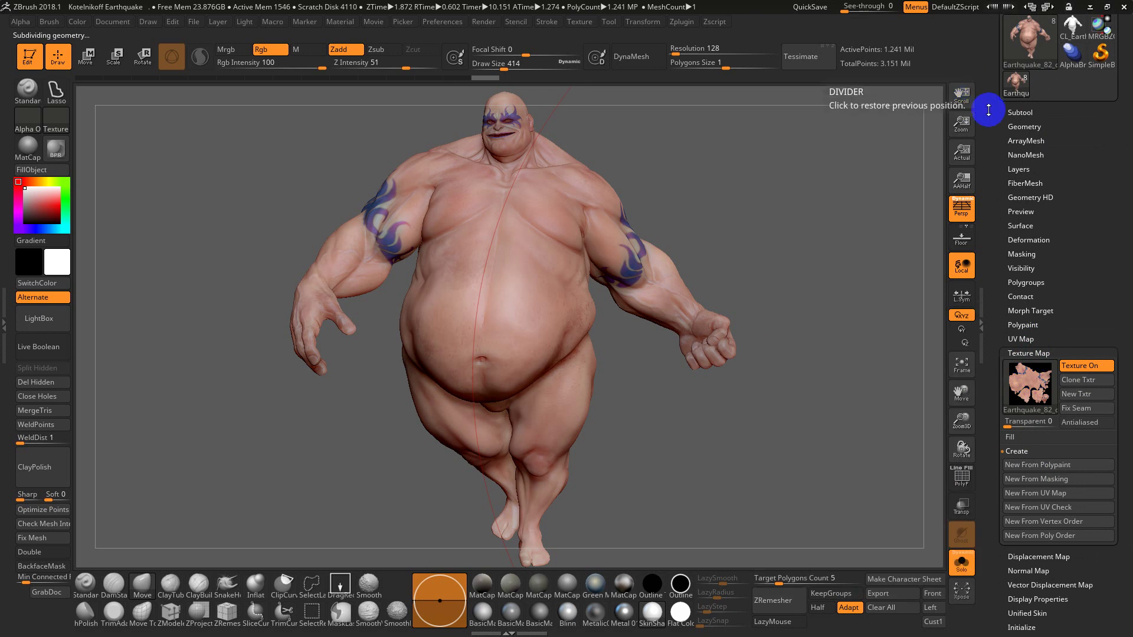
- Send the textured Earthquake figure to Photoshop through GoZ
drag(989, 117, 990, 236)
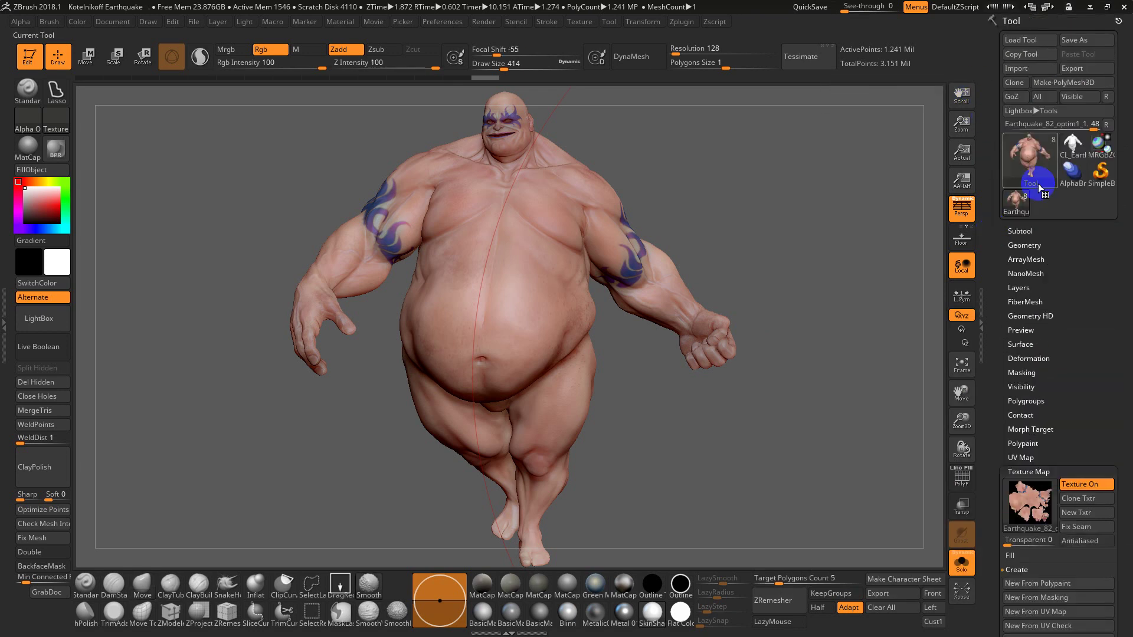
click(1017, 97)
key(ctrl+shift+g)
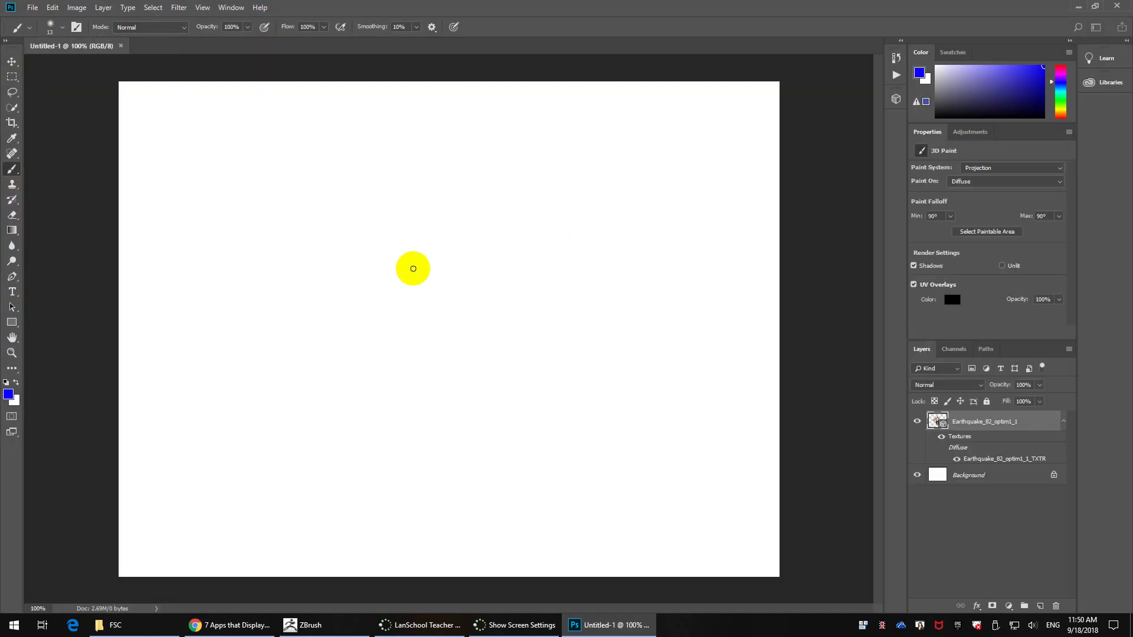
- Sample skin tones from the 3D figure and paint over part of the tattoo on its right upper arm
alt+click(569, 287)
alt+drag(569, 287, 448, 287)
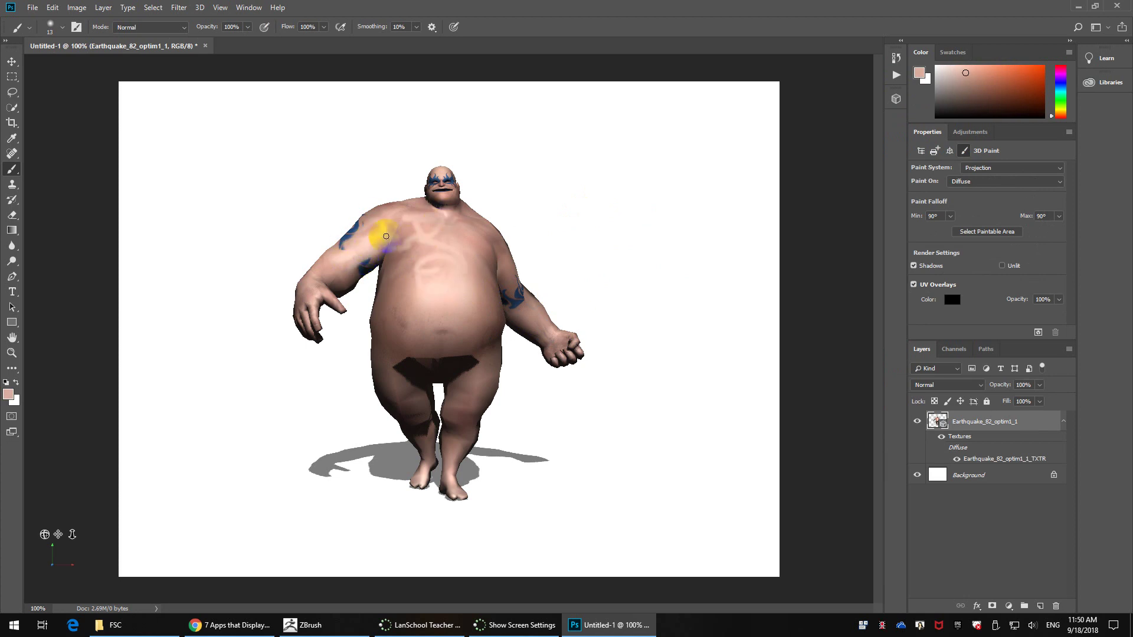
alt+click(393, 206)
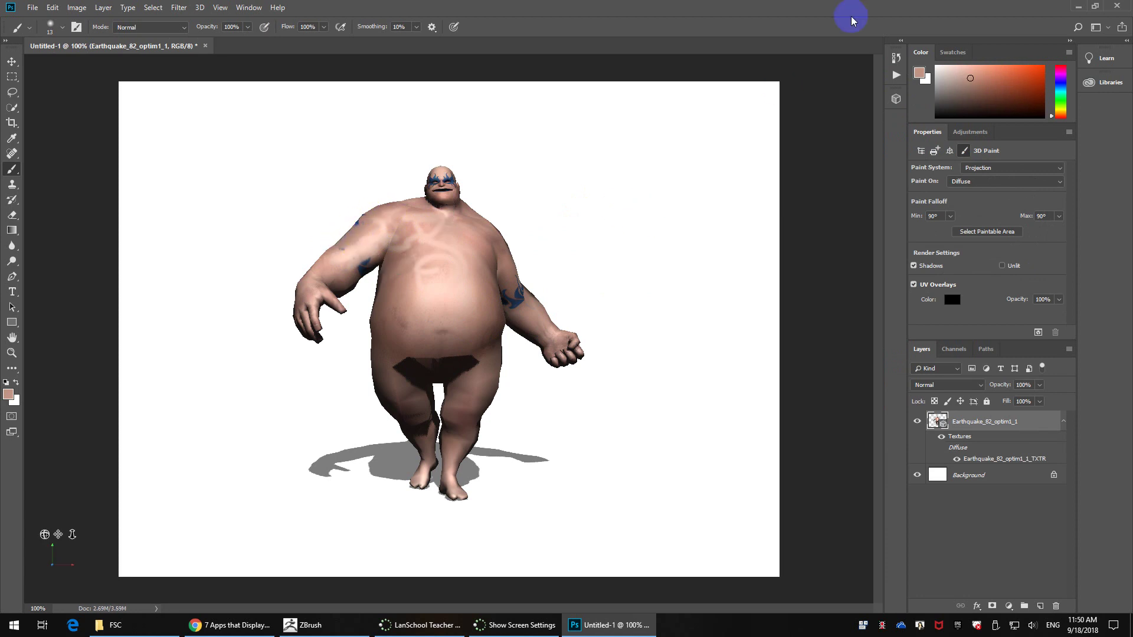
- Switch back to ZBrush and the Earthquake figure
key(alt+Tab)
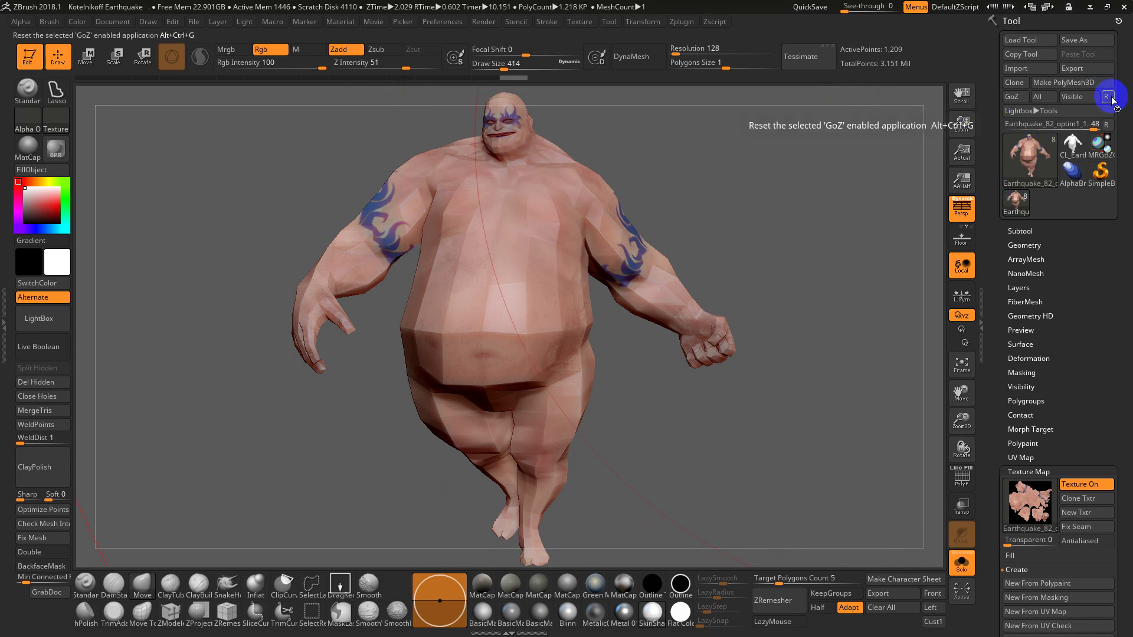
click(1084, 98)
click(560, 196)
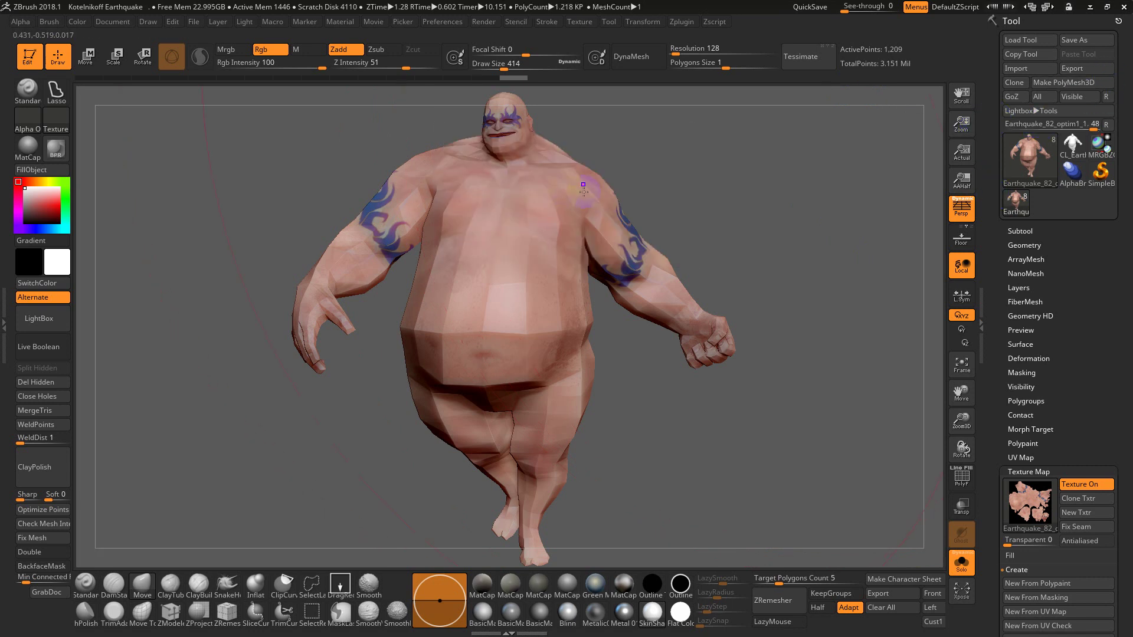